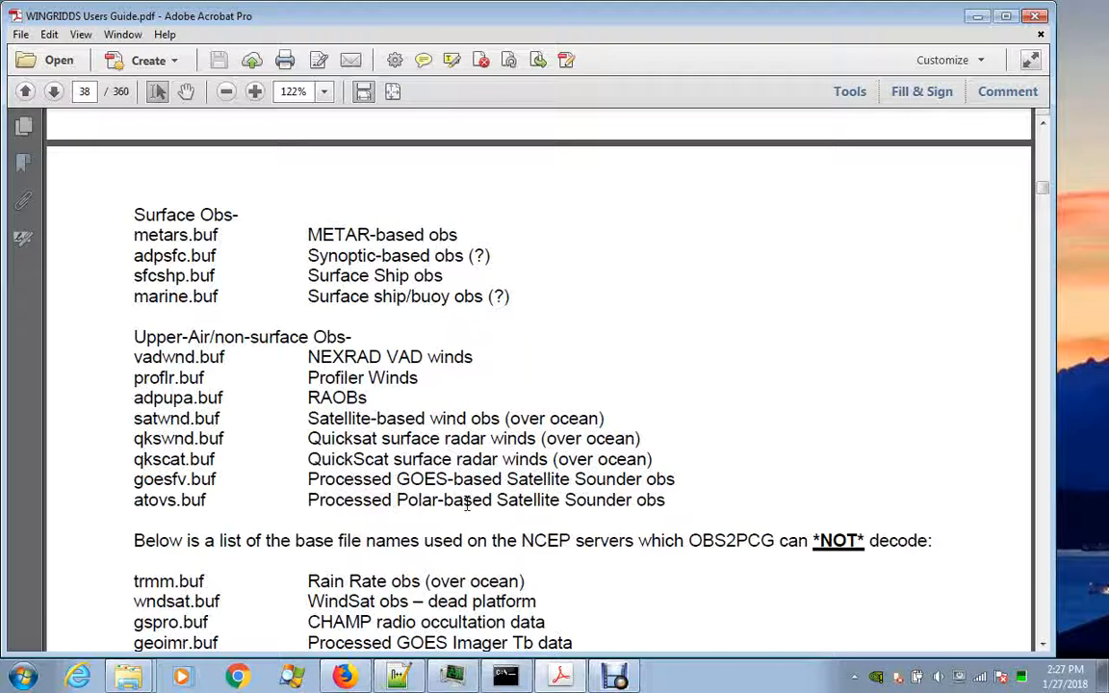
Step: Read the user guide's BUFR section on decodable and non-decodable file names and where to store them, and minimize the guide
scroll(467, 503, down, 5)
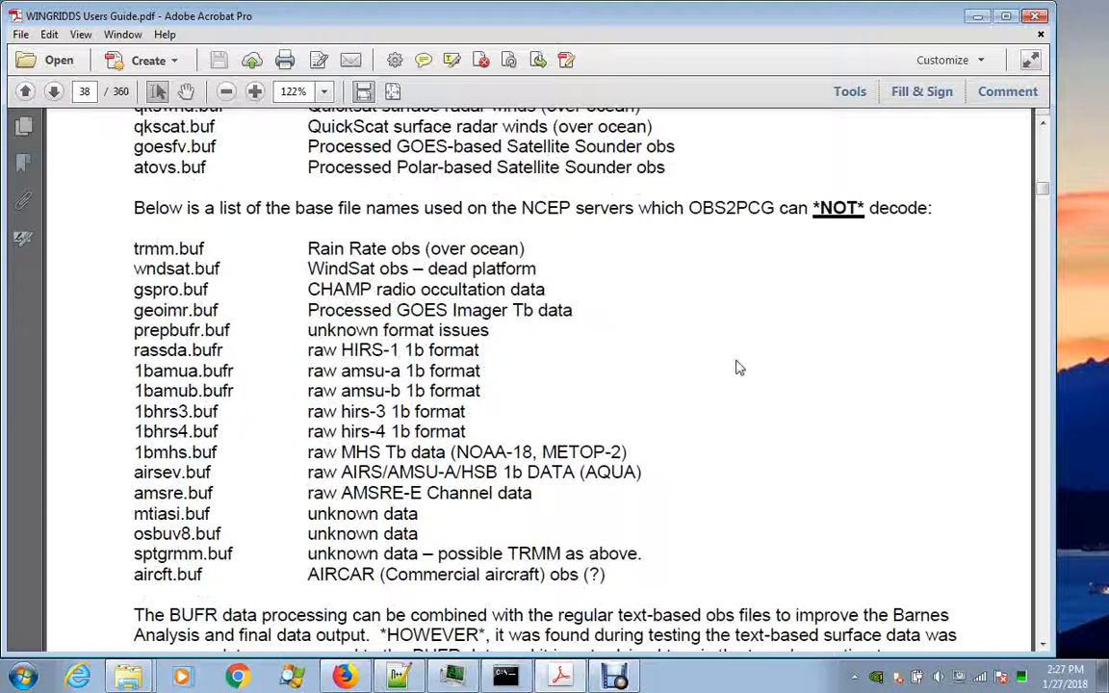
scroll(740, 364, down, 3)
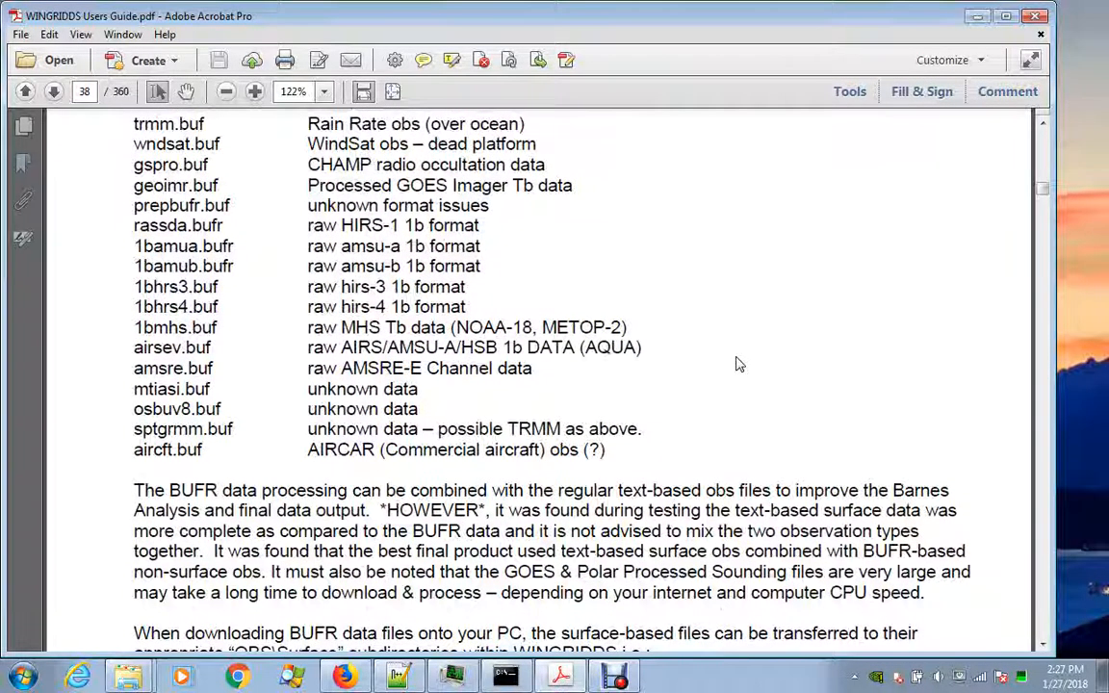
scroll(739, 364, down, 6)
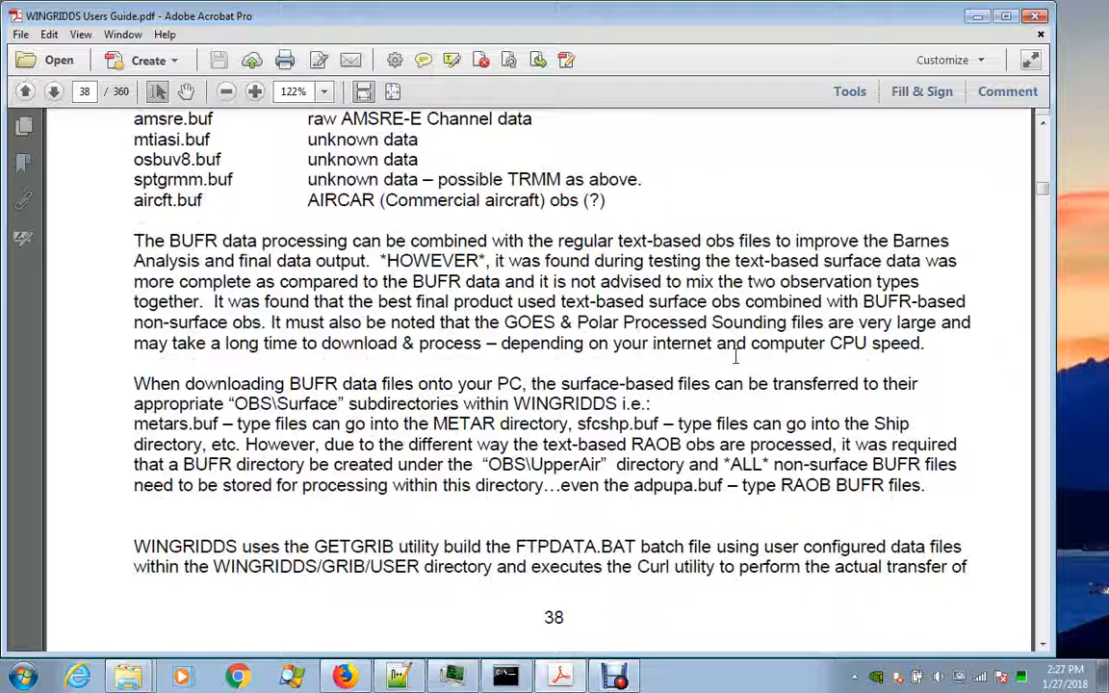
click(974, 17)
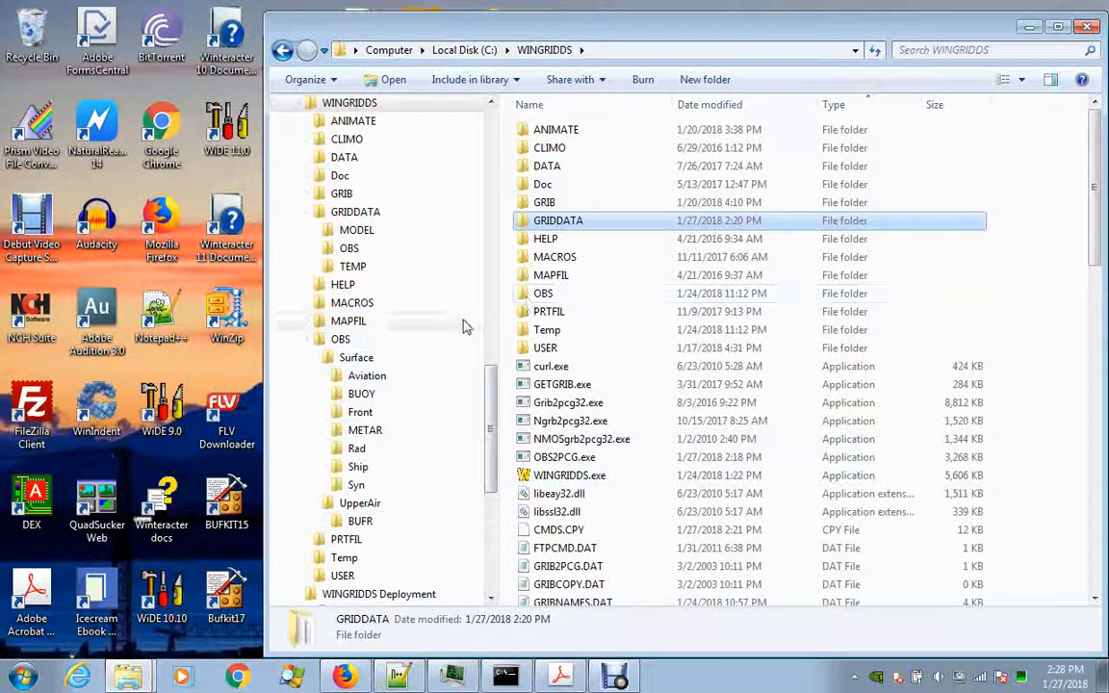
Step: View the frontal position file codsus18012312_hr.wmo from OBS\Surface\Front in Notepad++, closing it when finished
click(320, 339)
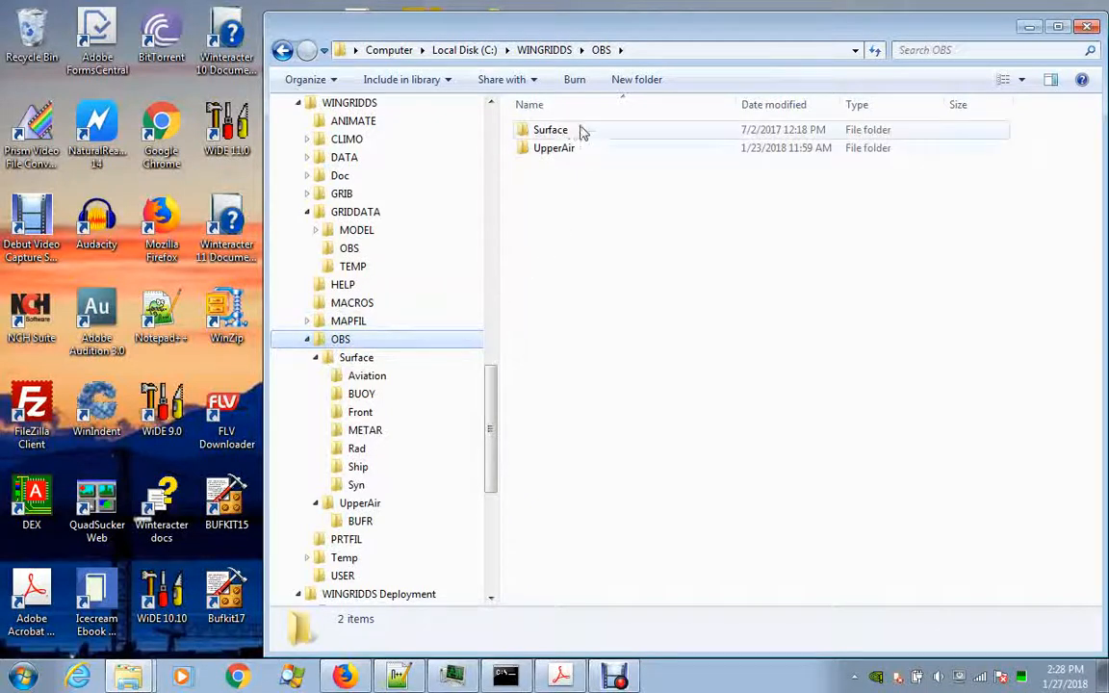
double_click(561, 136)
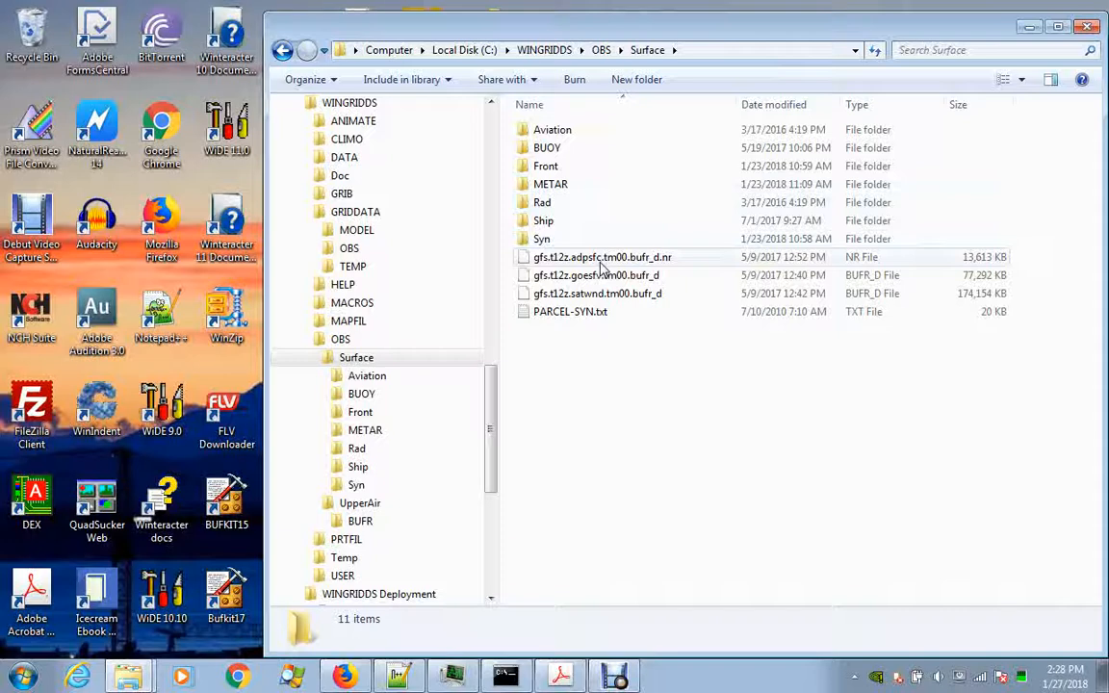
double_click(549, 170)
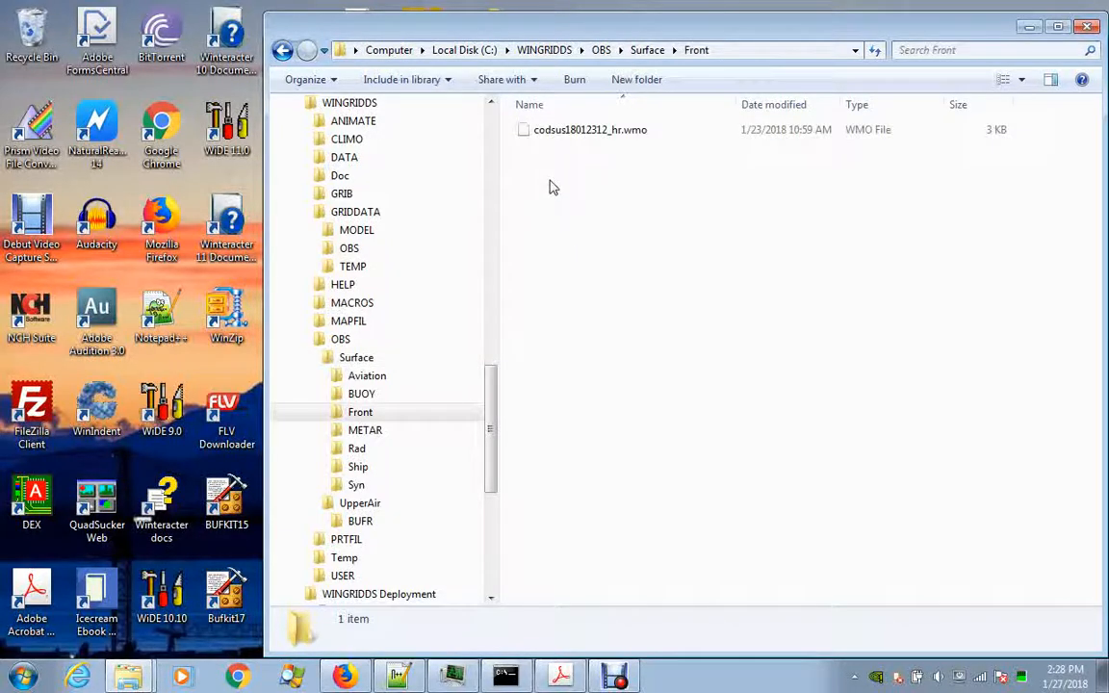
click(571, 136)
right_click(570, 137)
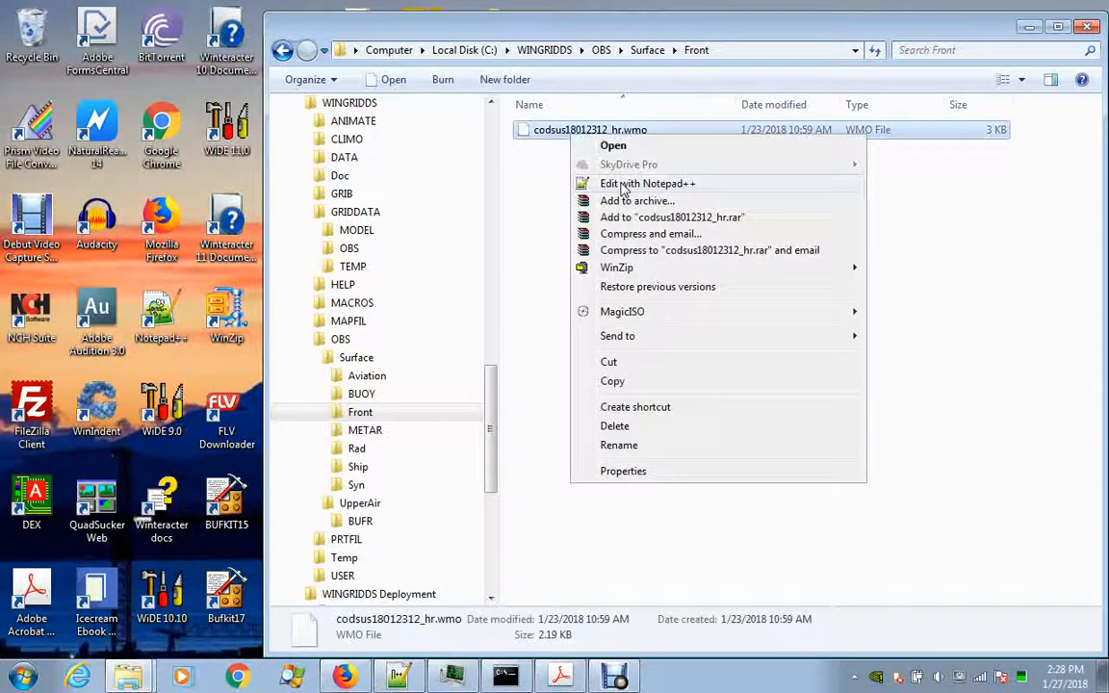
click(557, 168)
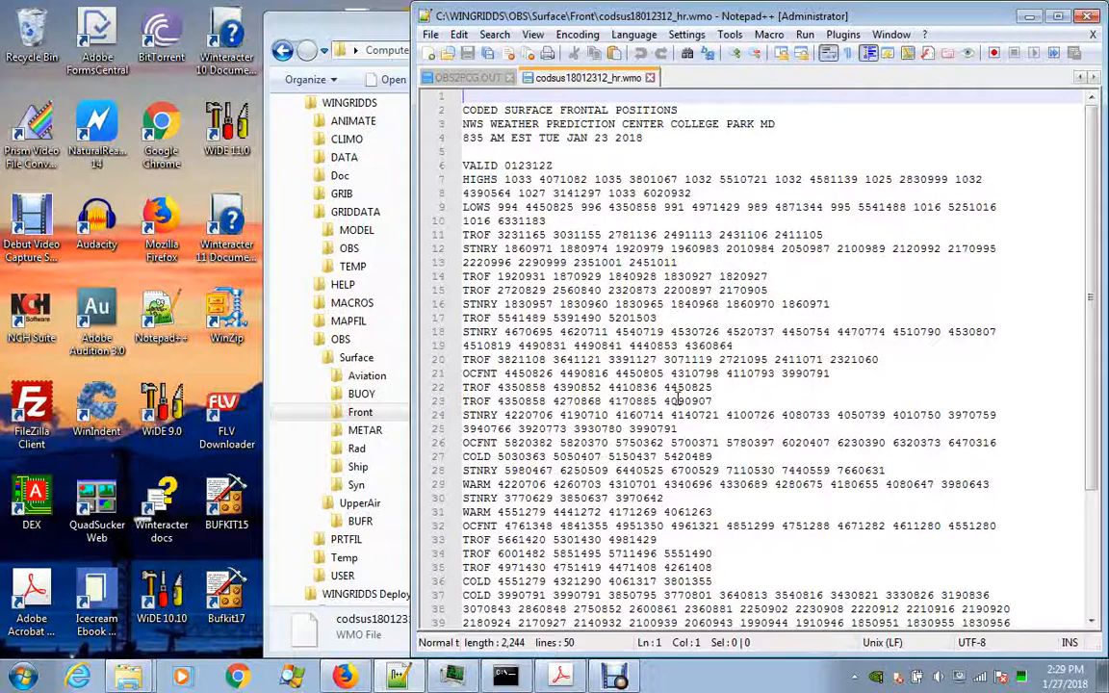
click(650, 78)
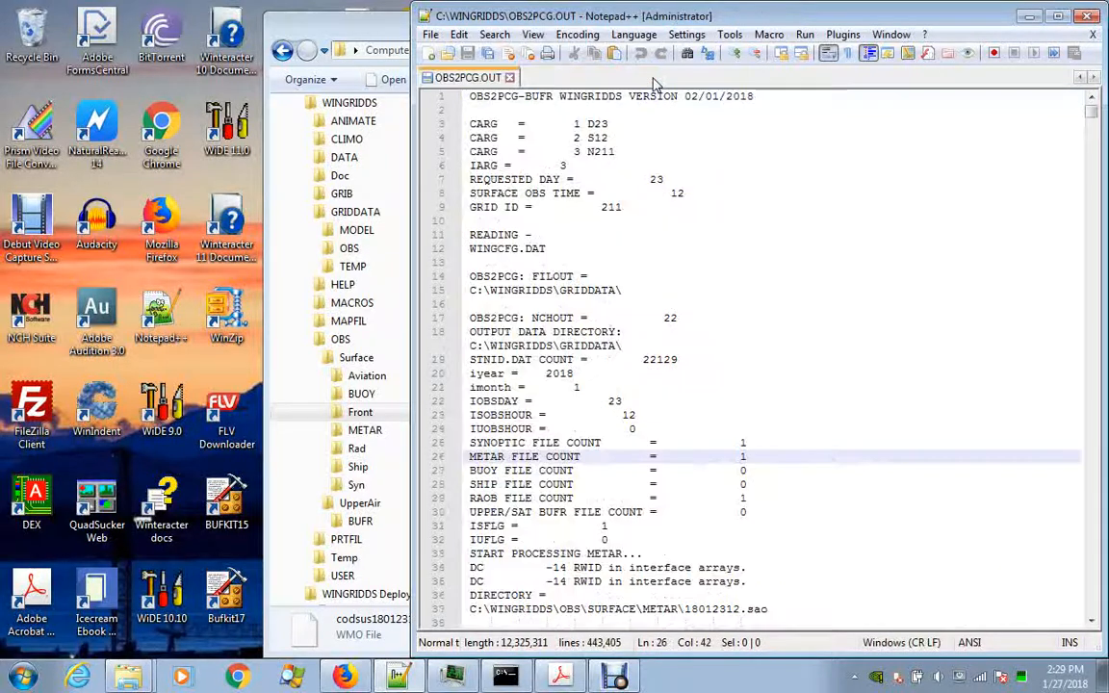
click(1029, 17)
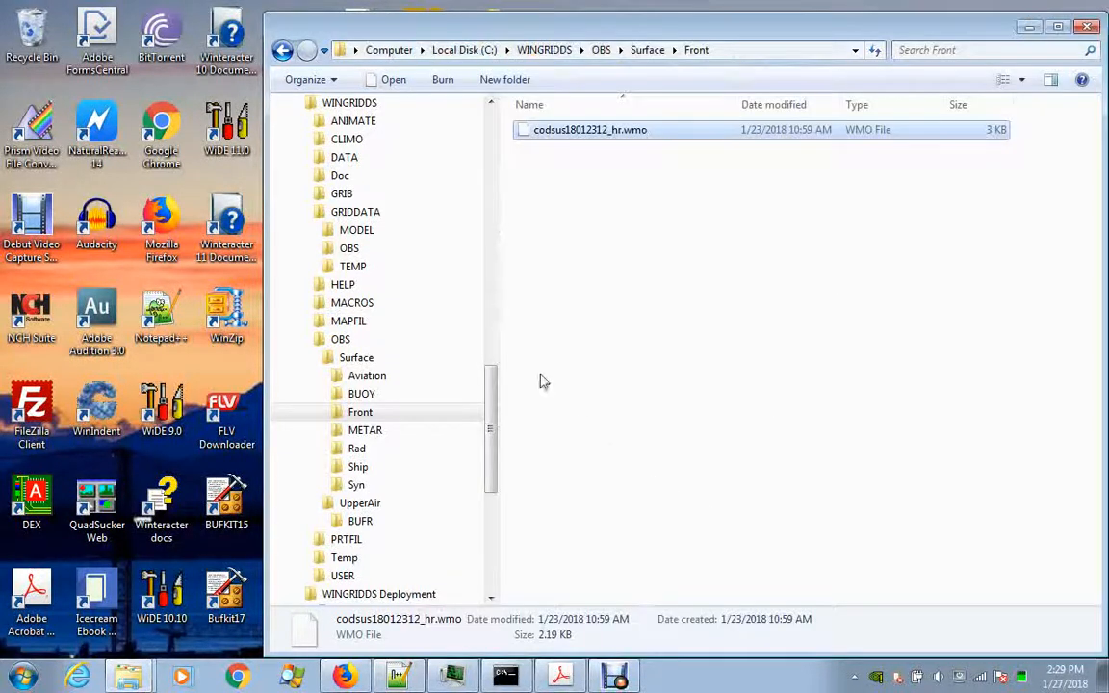
Step: Check the observation files stored in the METAR and Syn folders under OBS\Surface
click(282, 50)
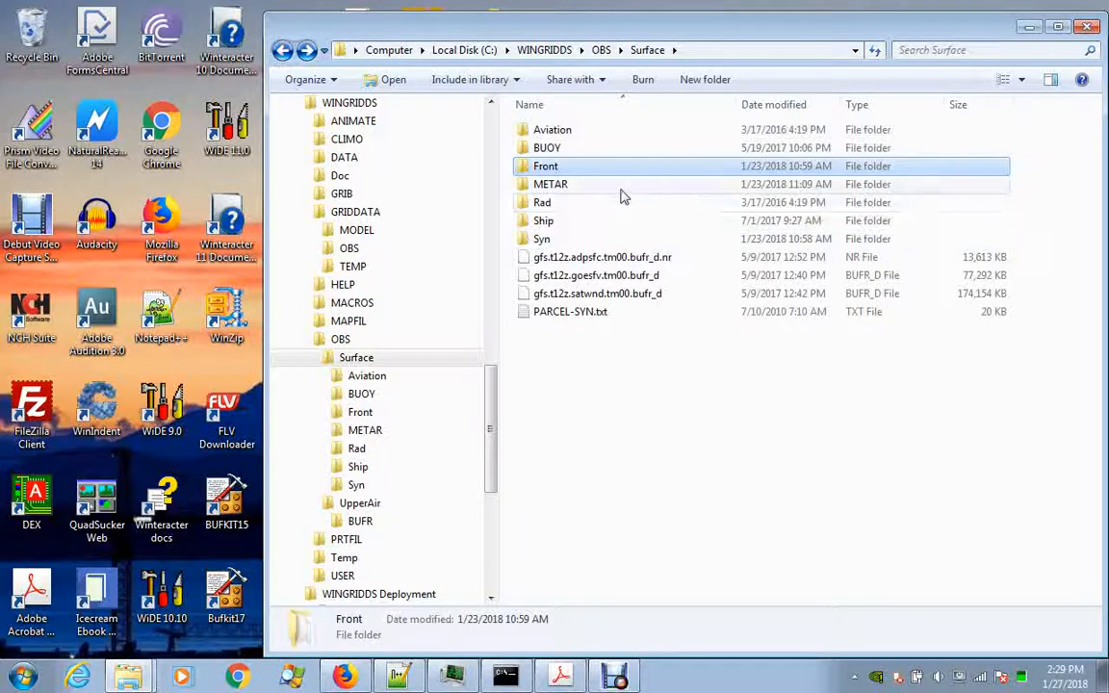
double_click(574, 183)
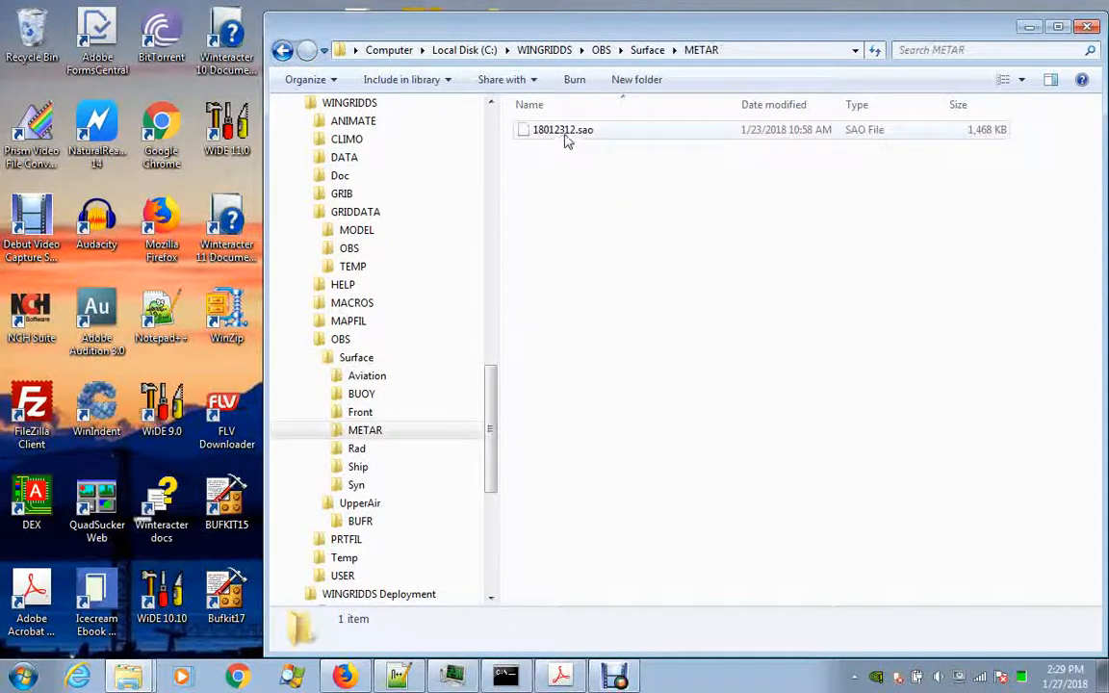
click(282, 50)
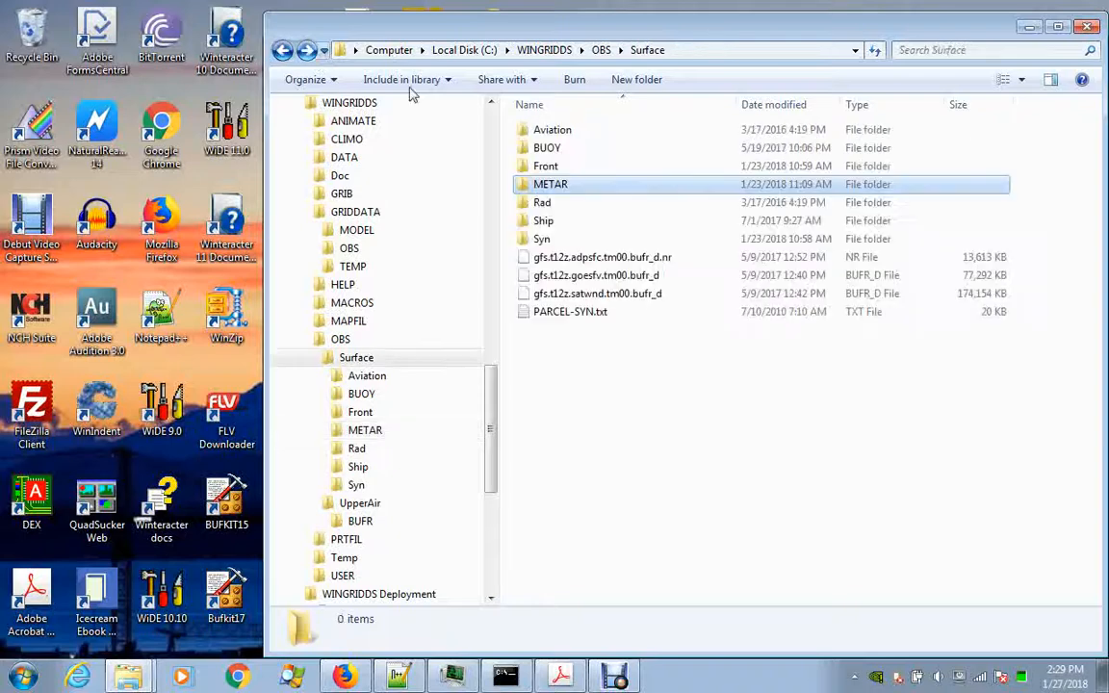
double_click(531, 237)
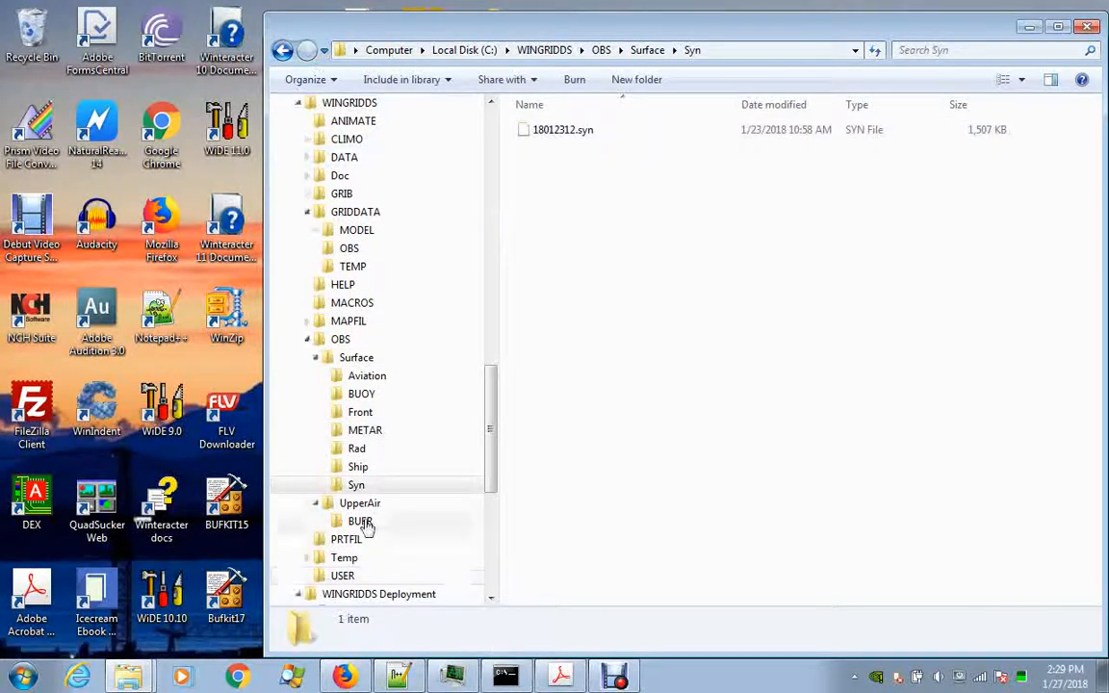
click(343, 359)
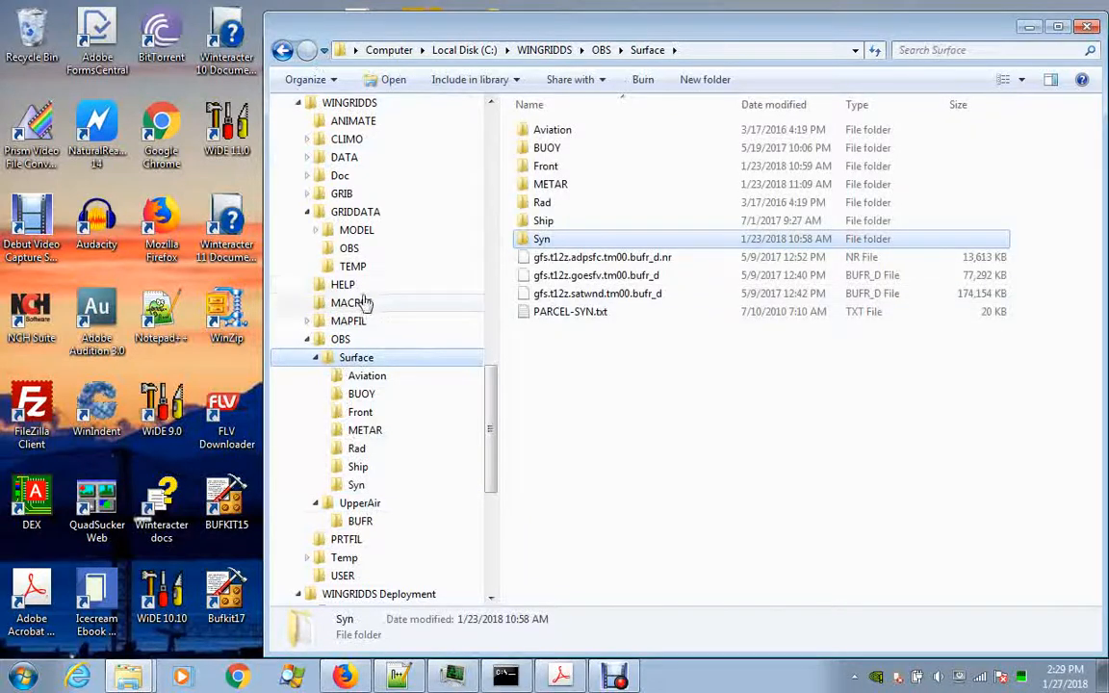
click(283, 52)
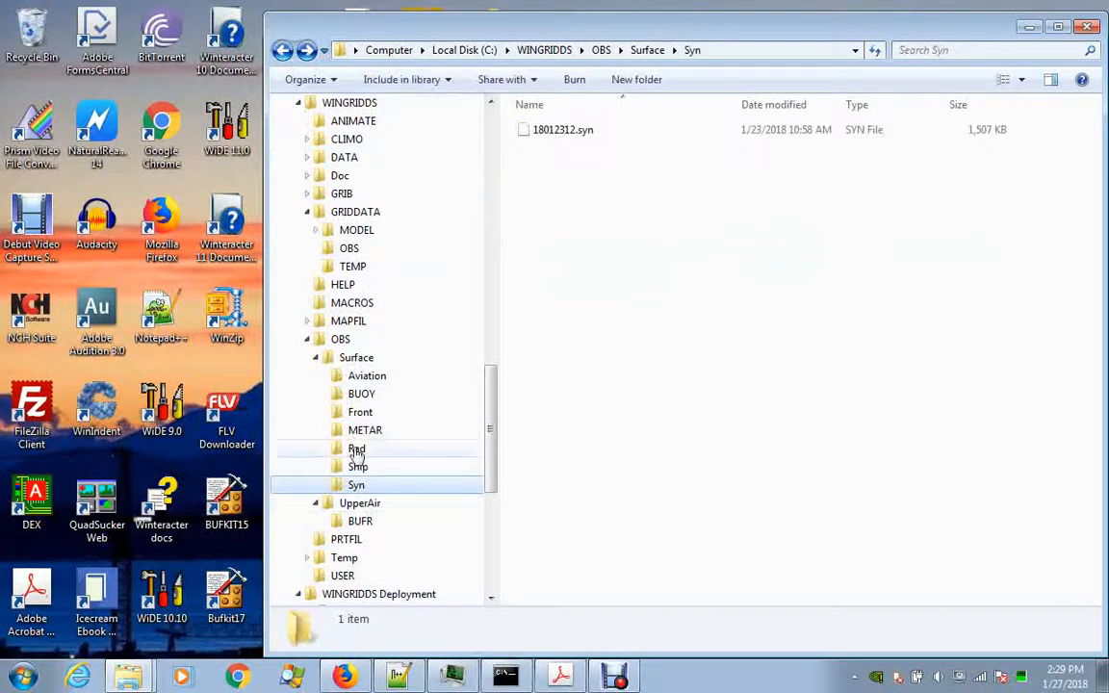
Step: Open the upper-air file 18012312.upa from the OBS\UpperAir folder in Notepad++
click(339, 342)
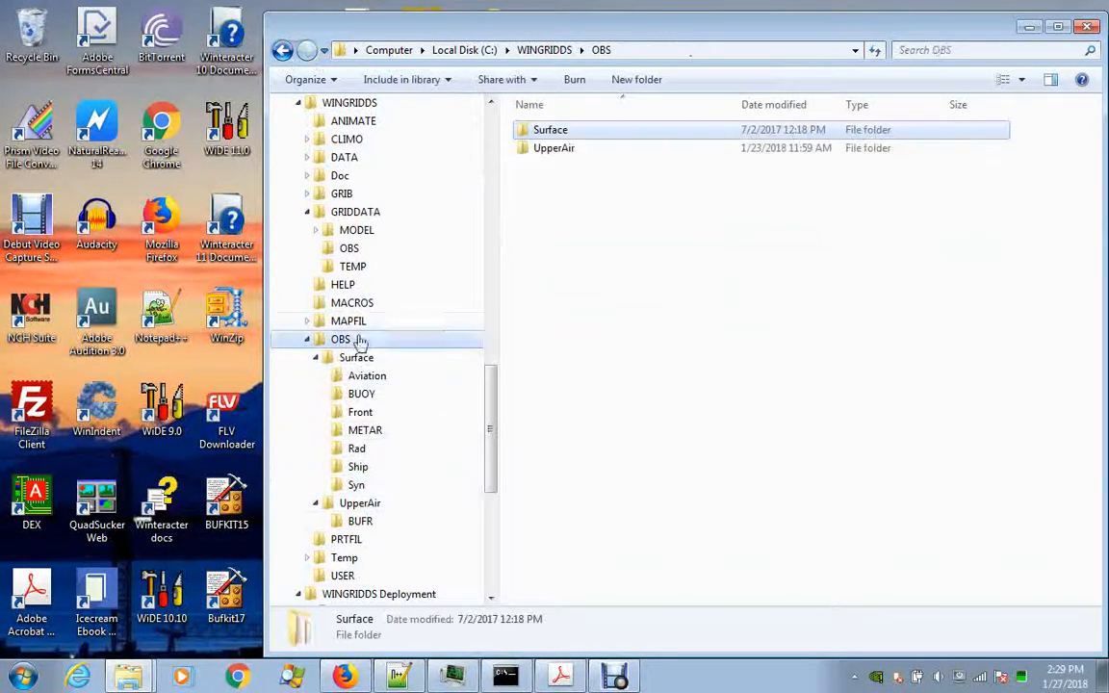
double_click(565, 150)
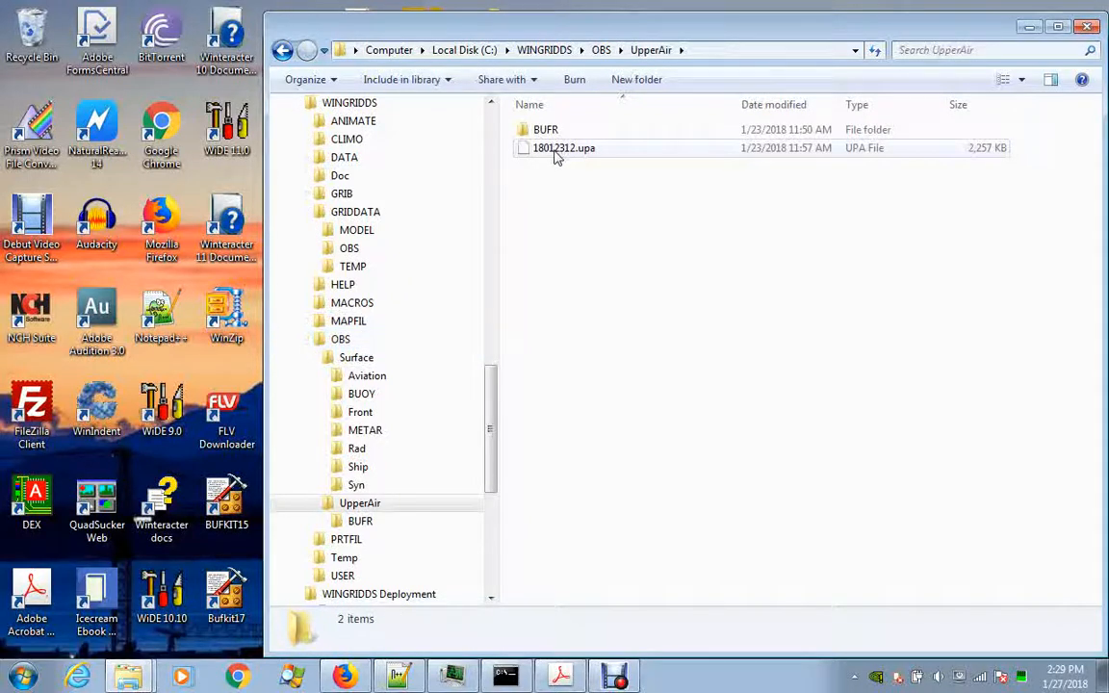
click(557, 154)
right_click(557, 154)
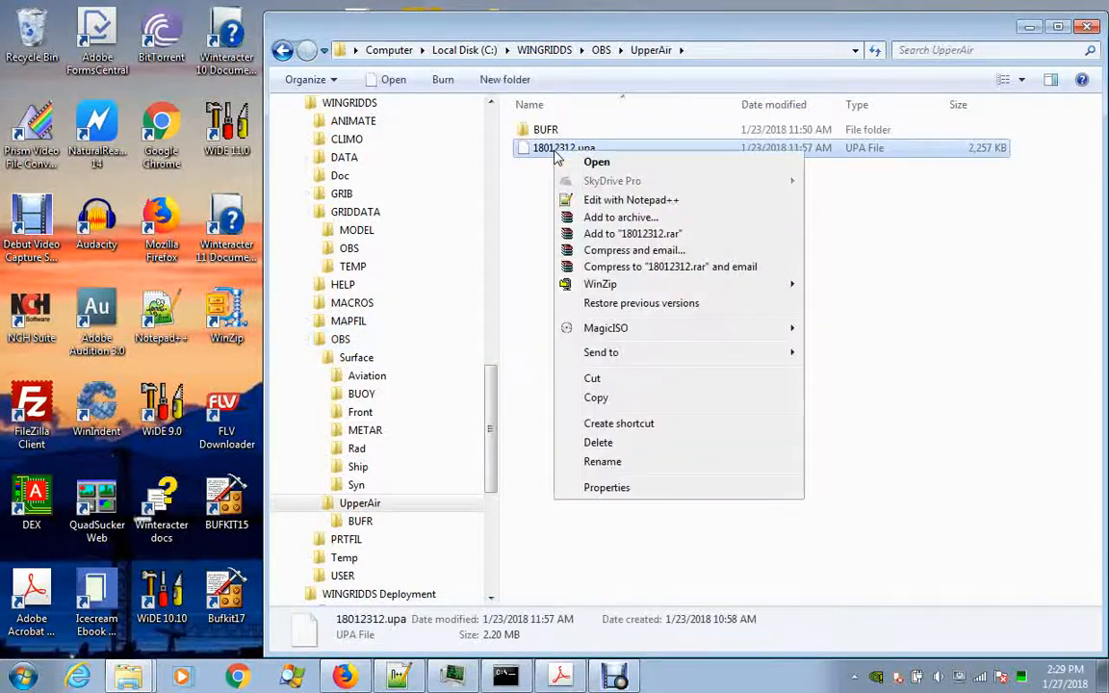
click(633, 201)
Step: Look through the coded upper-air reports in 18012312.upa, close the file and minimize Notepad++
scroll(647, 225, down, 3)
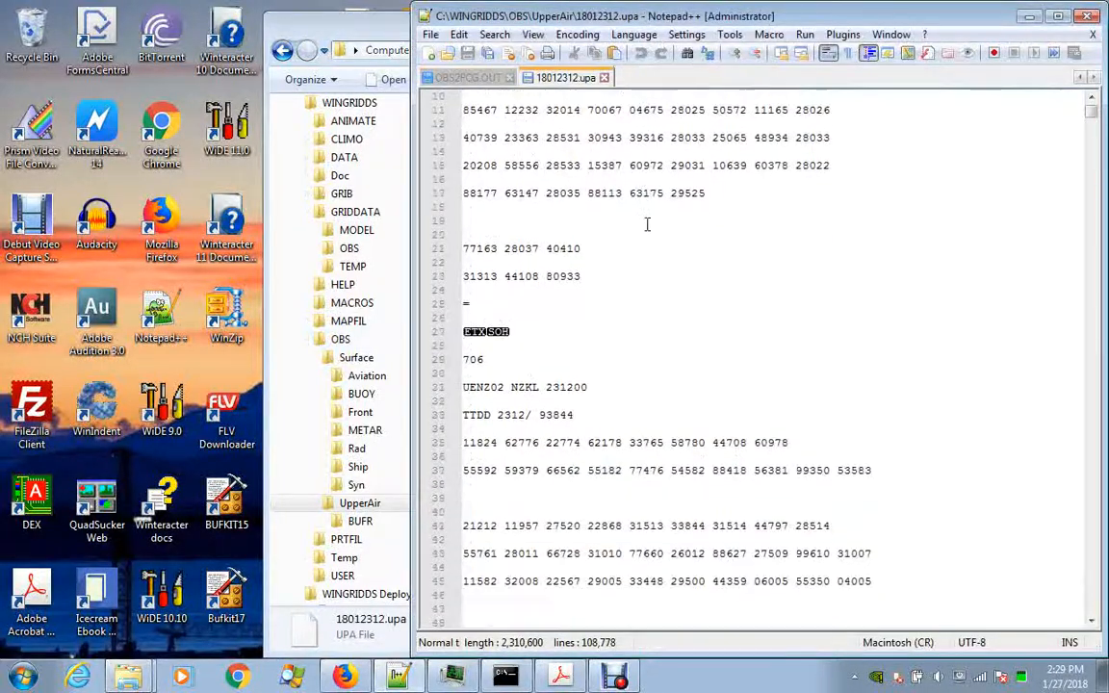
scroll(647, 225, down, 15)
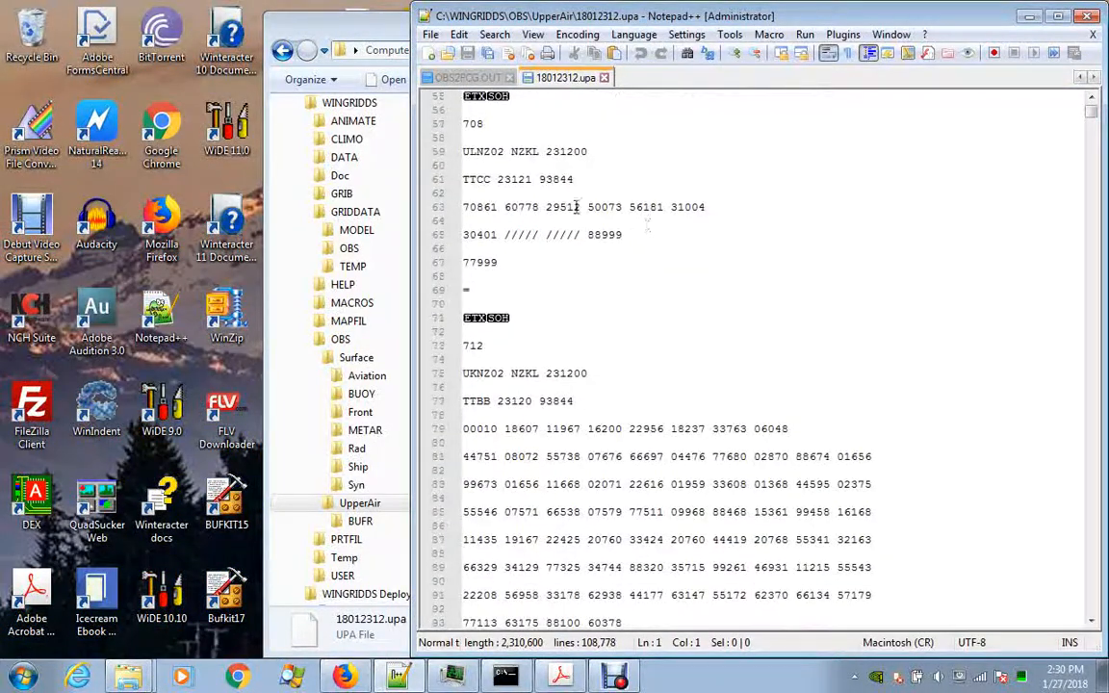
scroll(576, 206, down, 13)
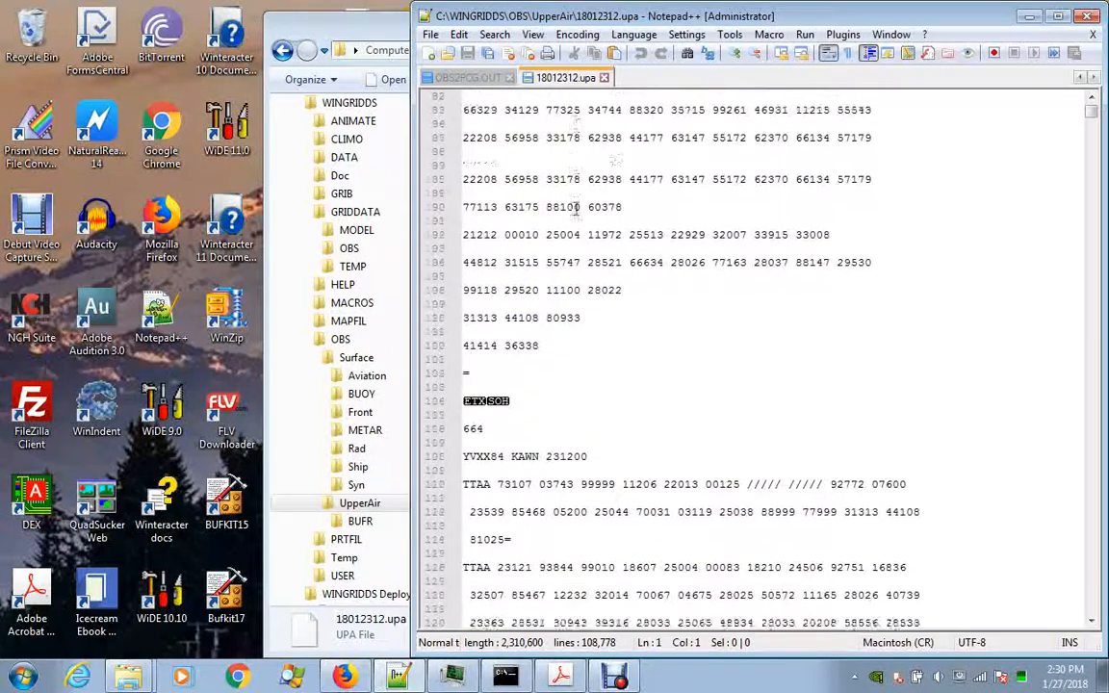
scroll(626, 375, down, 6)
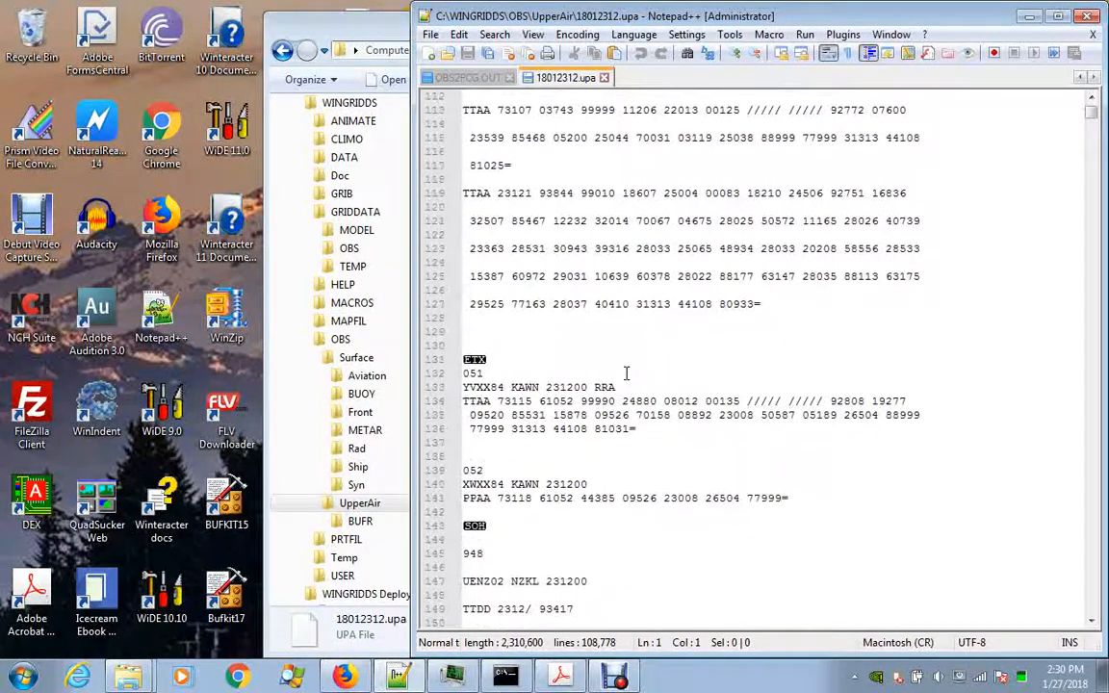
scroll(585, 486, down, 5)
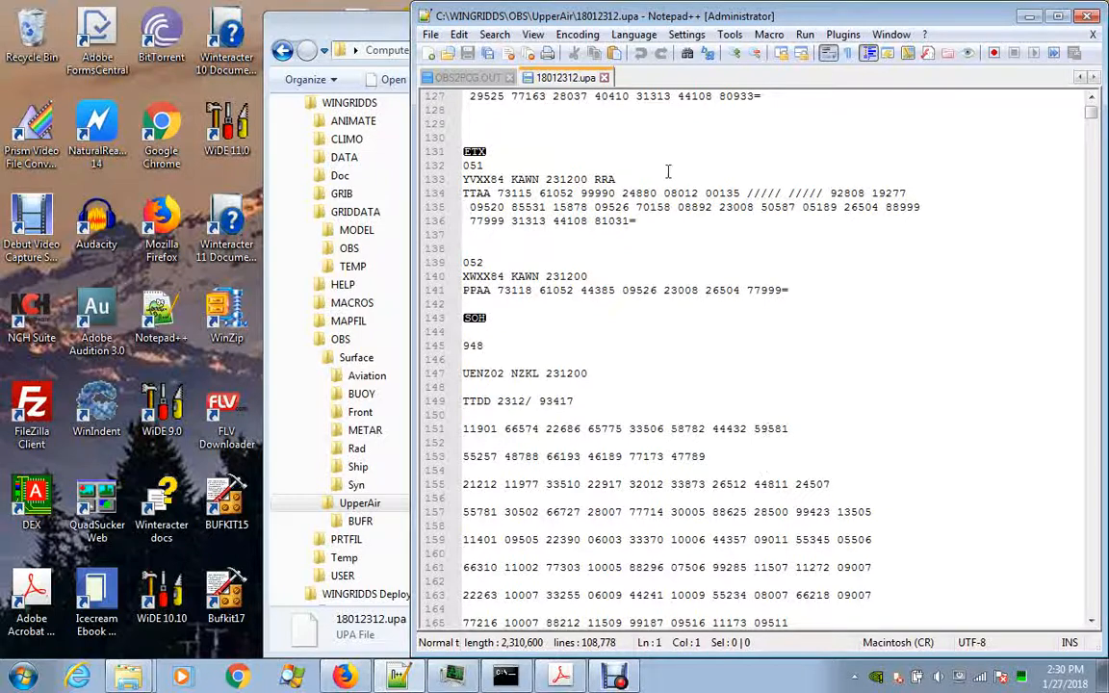
click(604, 78)
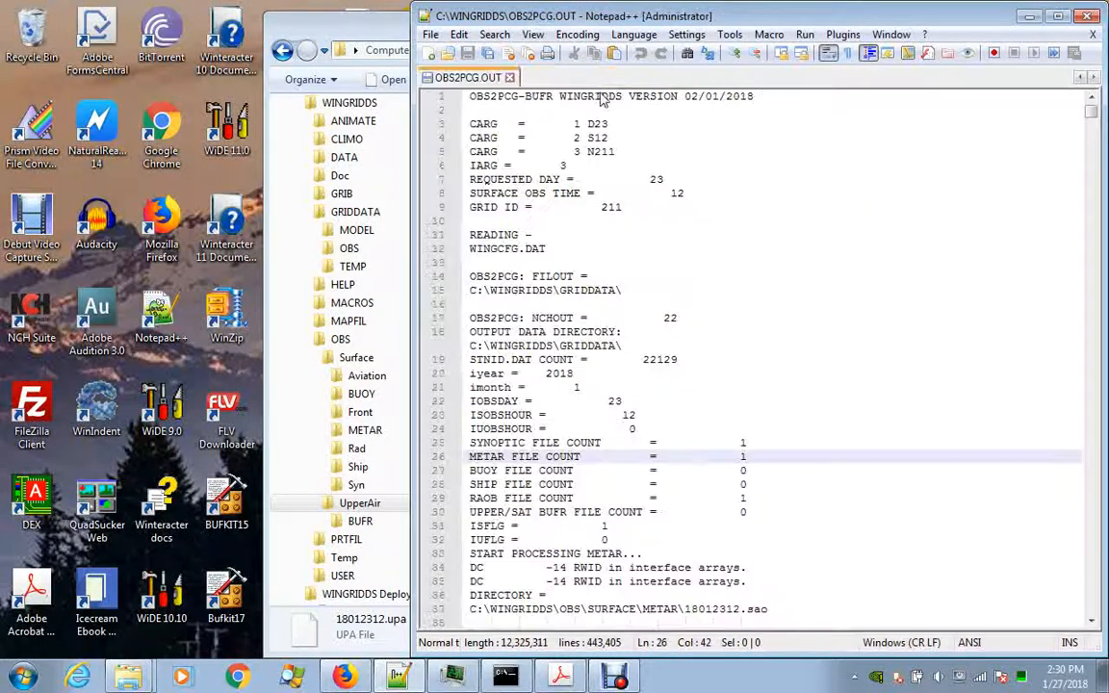
click(1029, 17)
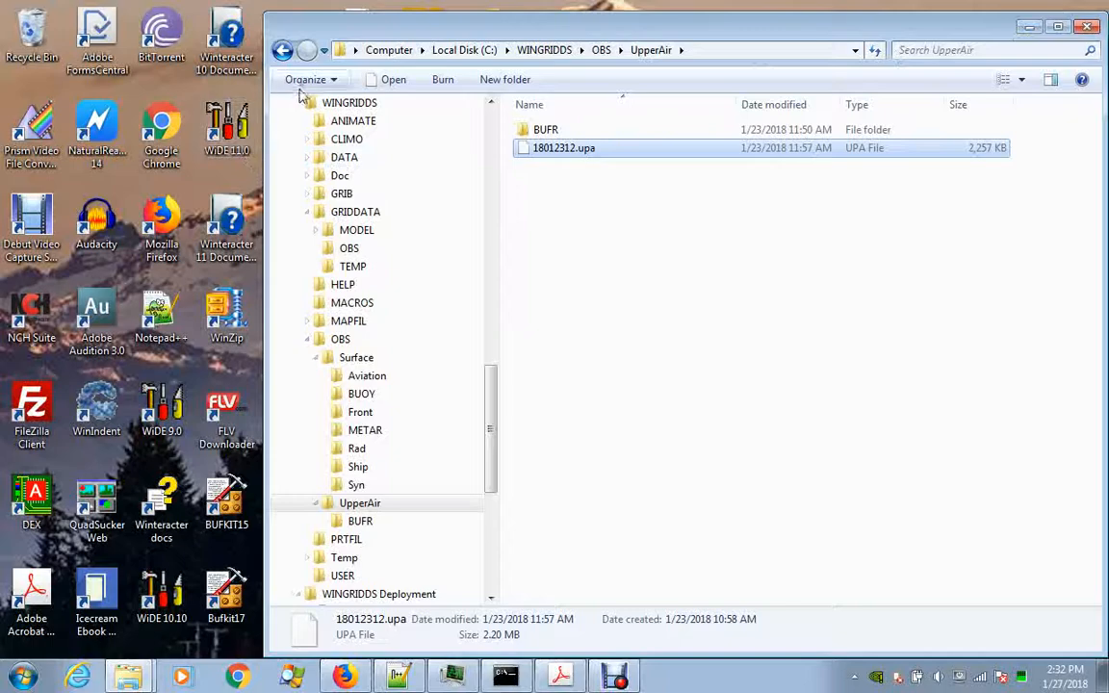
Step: Launch WINGRIDDS.exe from the WINGRIDDS folder and open the Convert Observation Data dialog
click(350, 102)
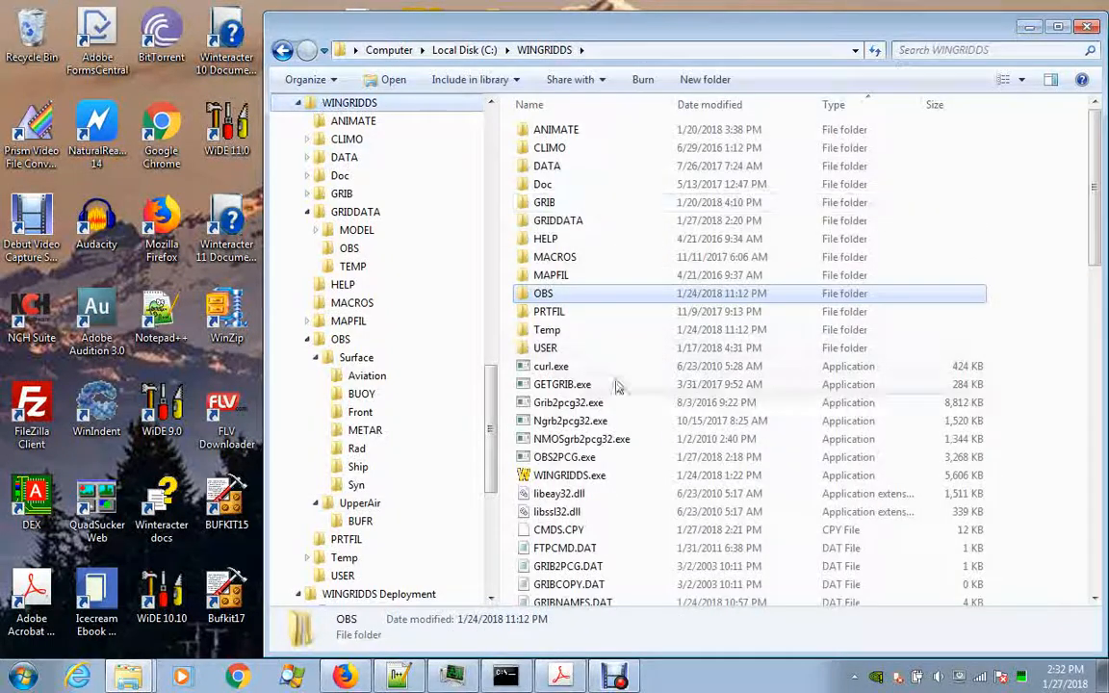
double_click(532, 477)
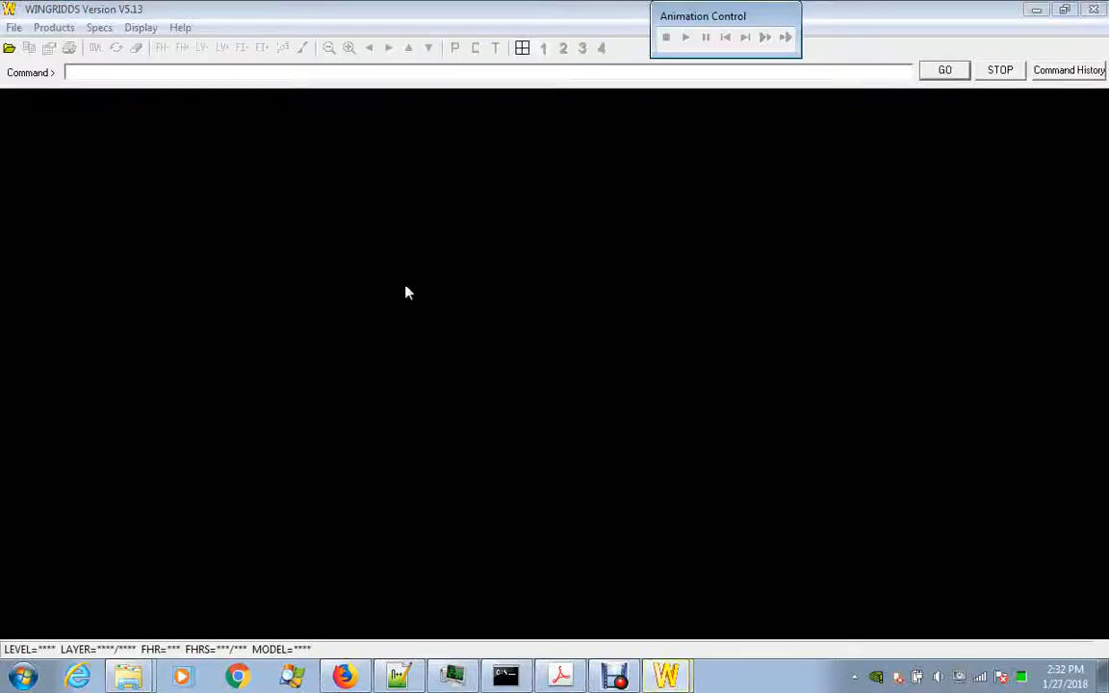
click(14, 27)
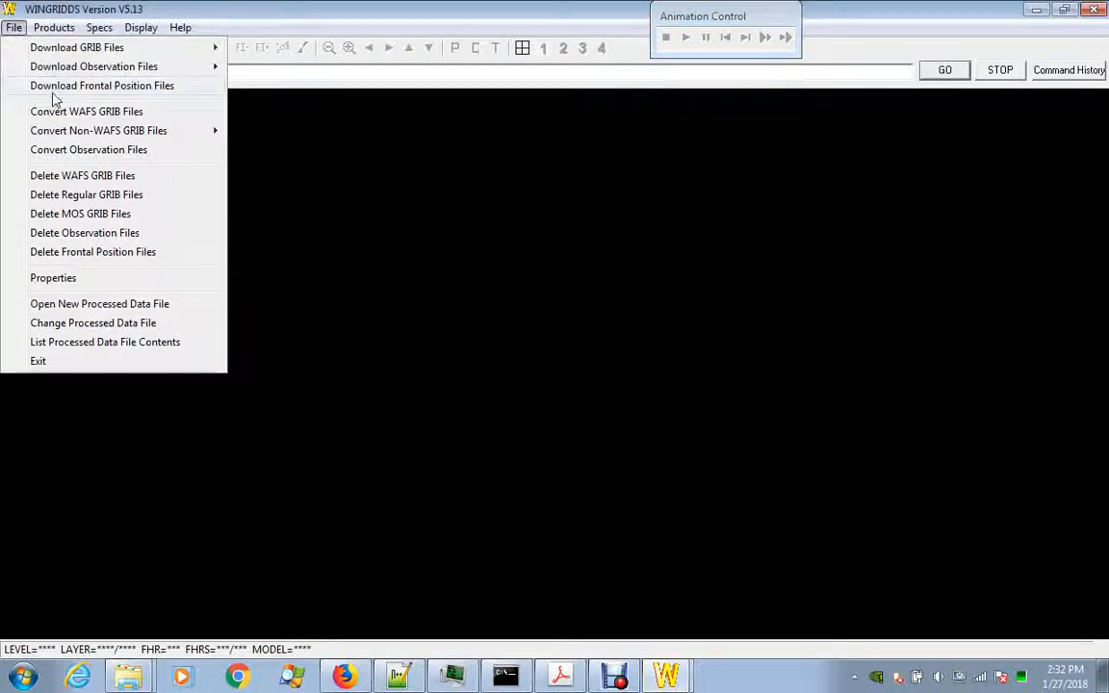
click(70, 152)
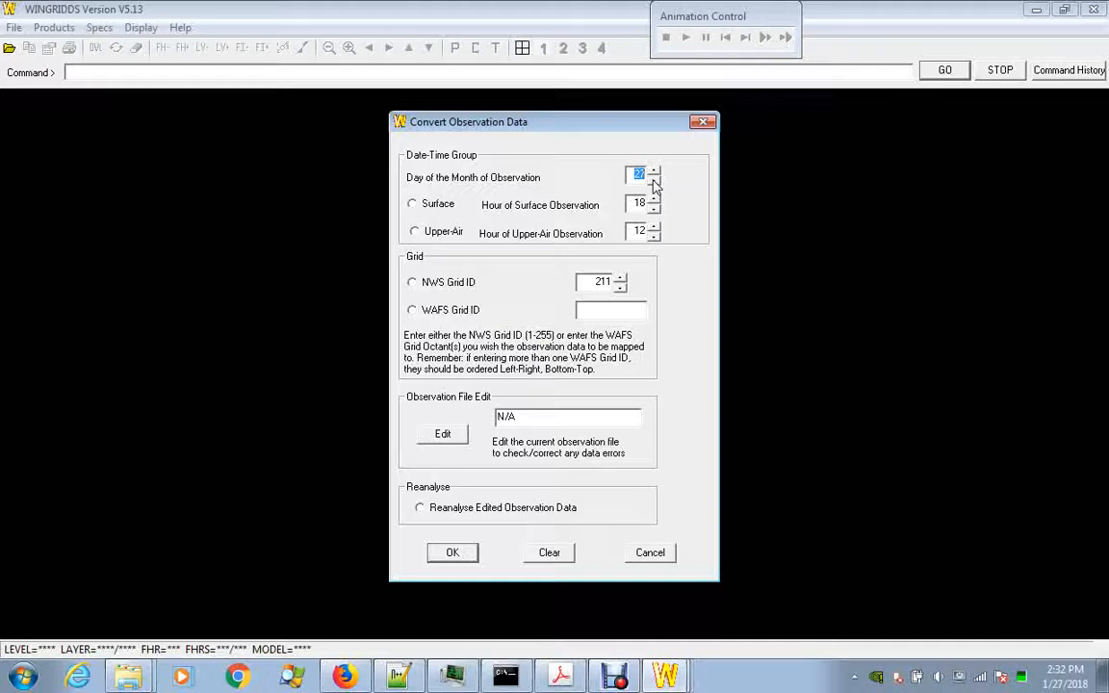
Step: Set the day of the month of observation to 23
click(654, 181)
click(654, 181)
click(653, 181)
click(654, 181)
click(654, 181)
click(654, 181)
Step: Enable surface observations and set the hour of surface observation to 12
click(438, 213)
click(655, 211)
click(655, 210)
click(655, 211)
click(655, 210)
click(655, 211)
click(654, 211)
Step: Include the hour 12 upper-air observations, map the data to NWS Grid ID 211 and start the conversion
click(418, 237)
click(445, 282)
click(452, 555)
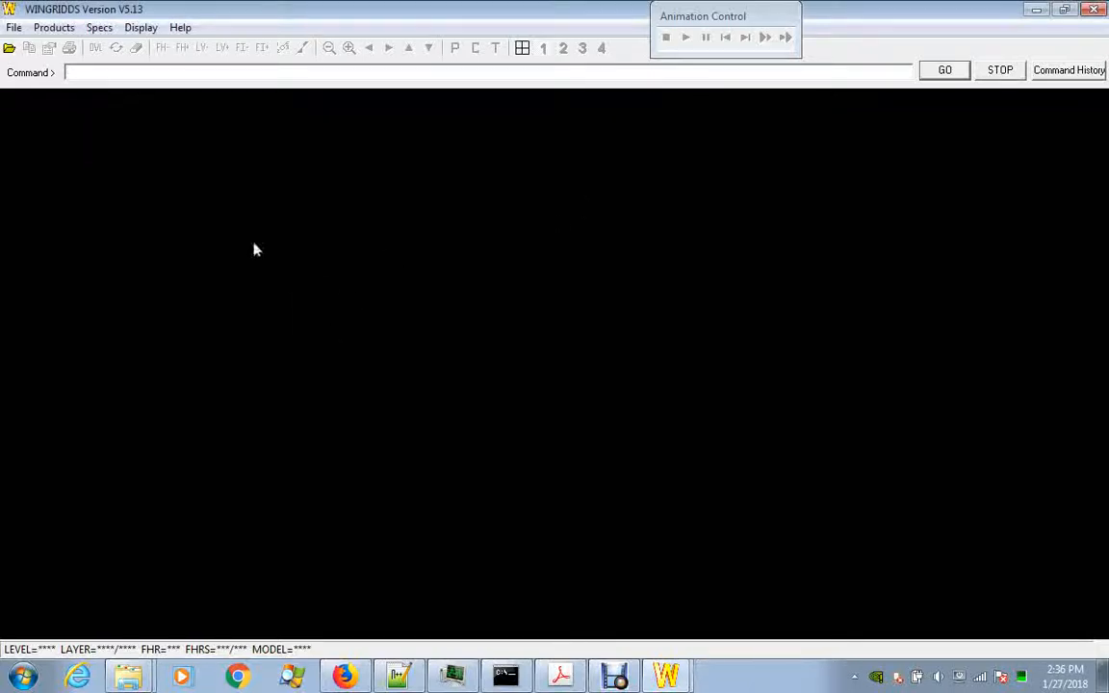
Step: Open the processed data file JAN2318S12U12.OBS211 and plot its sea-level pressure contours with the PMSL command
click(7, 49)
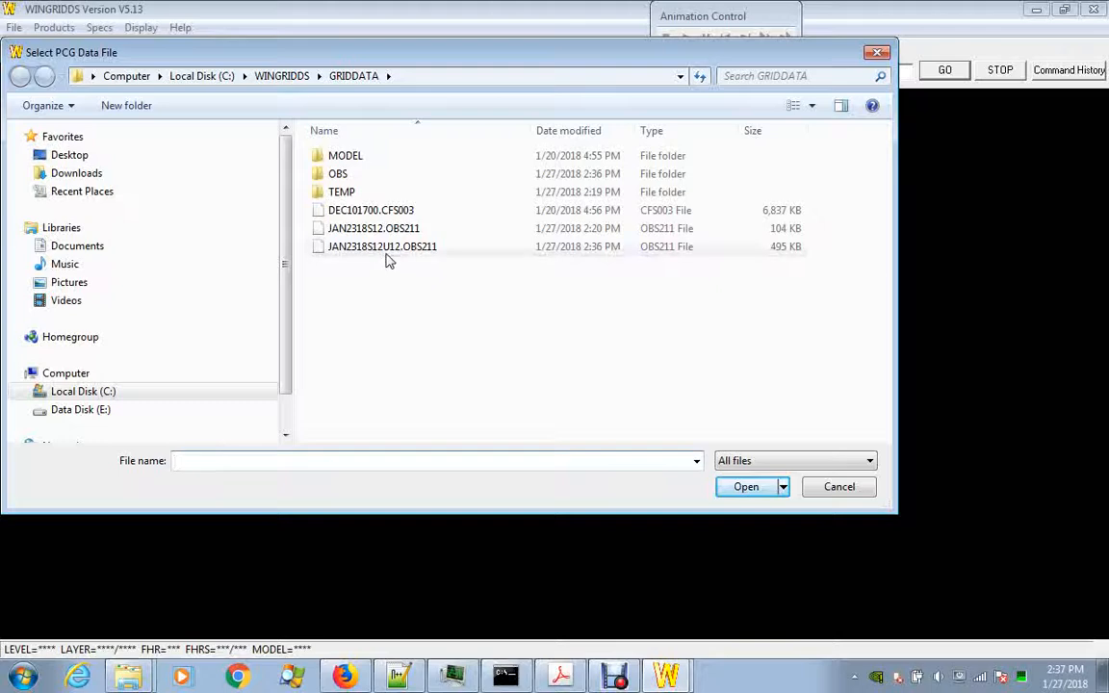
double_click(385, 248)
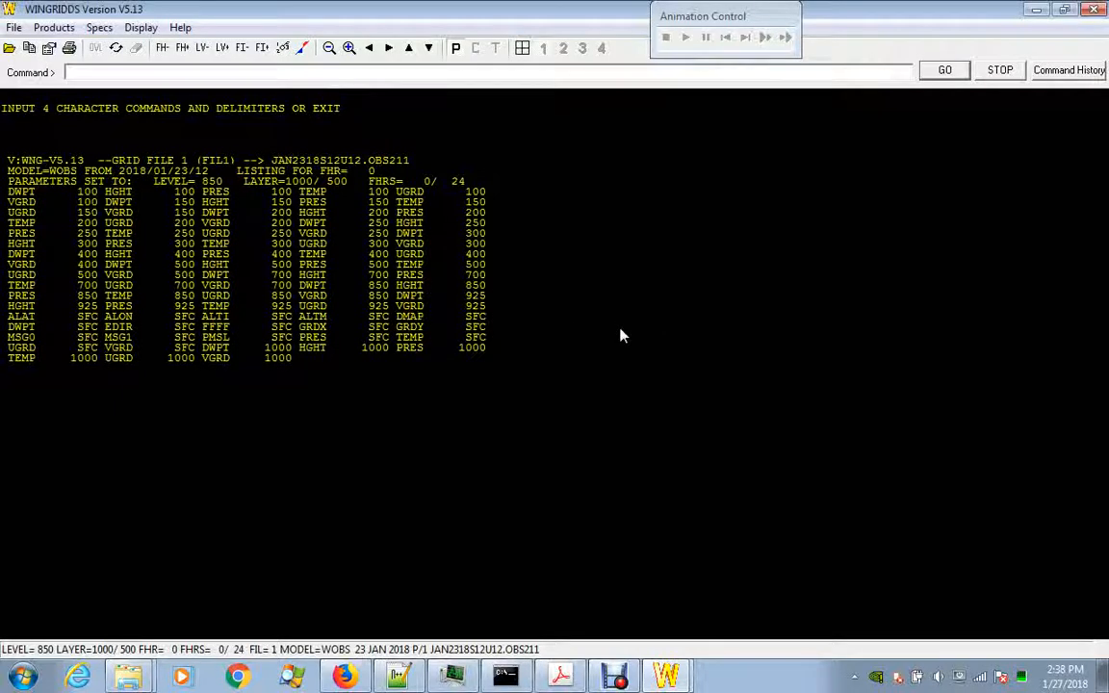
text(MSL)
key(Return)
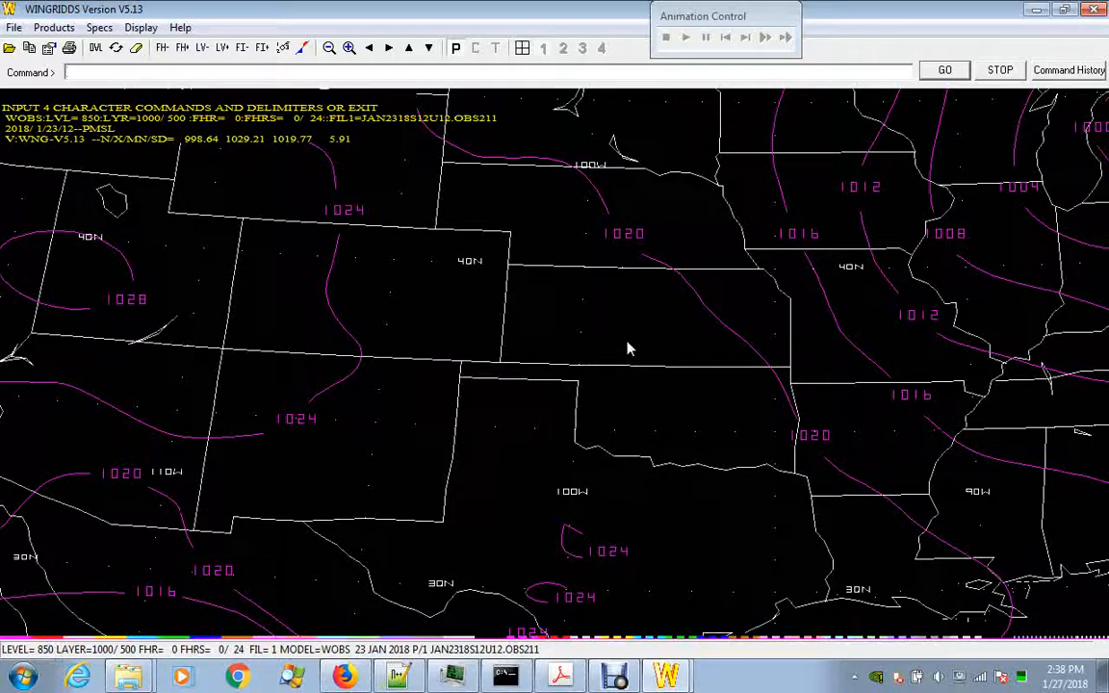
Step: Set the level to SFC and overlay the surface wind vectors on the sea-level pressure contours
text(SFC)
key(Return)
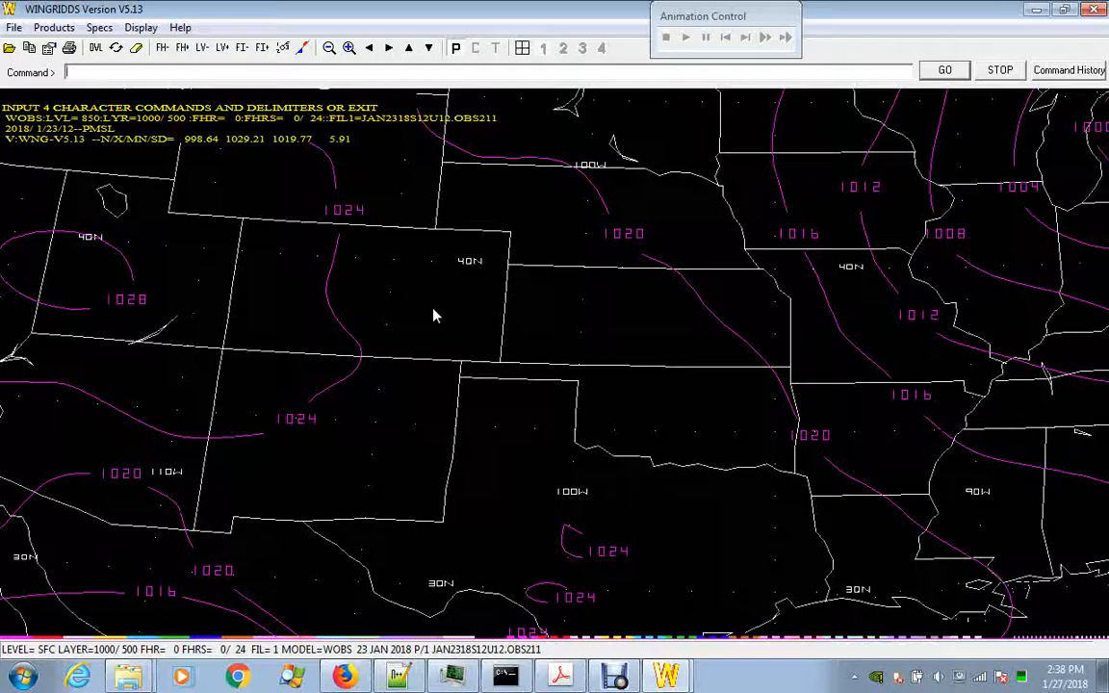
text(ND/)
key(Return)
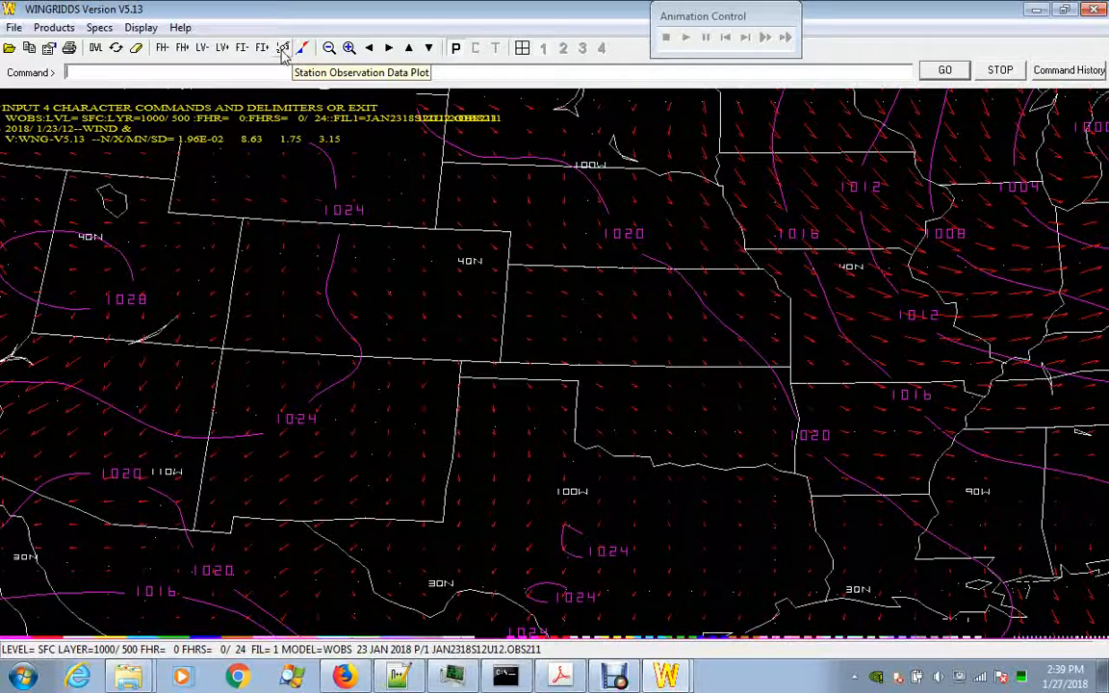
Step: Open the decoded observation file JAN2318S12U12.DAT from the WINGRIDDS GRIDDATA\OBS folder and bring its Notepad window fully into view
click(128, 677)
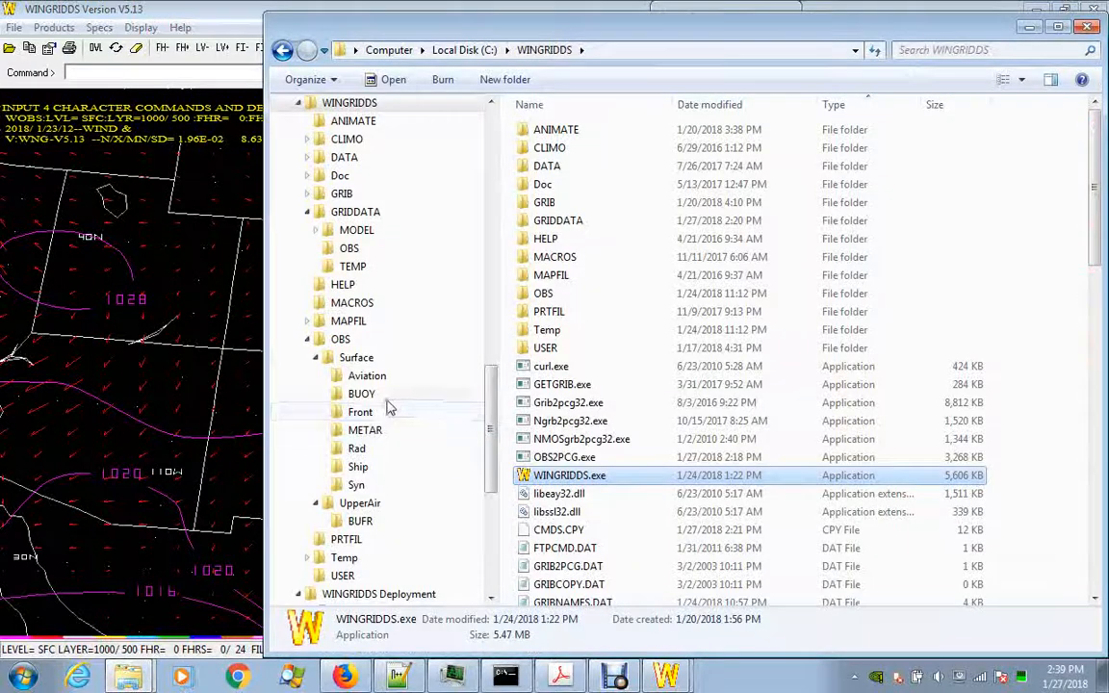
click(348, 212)
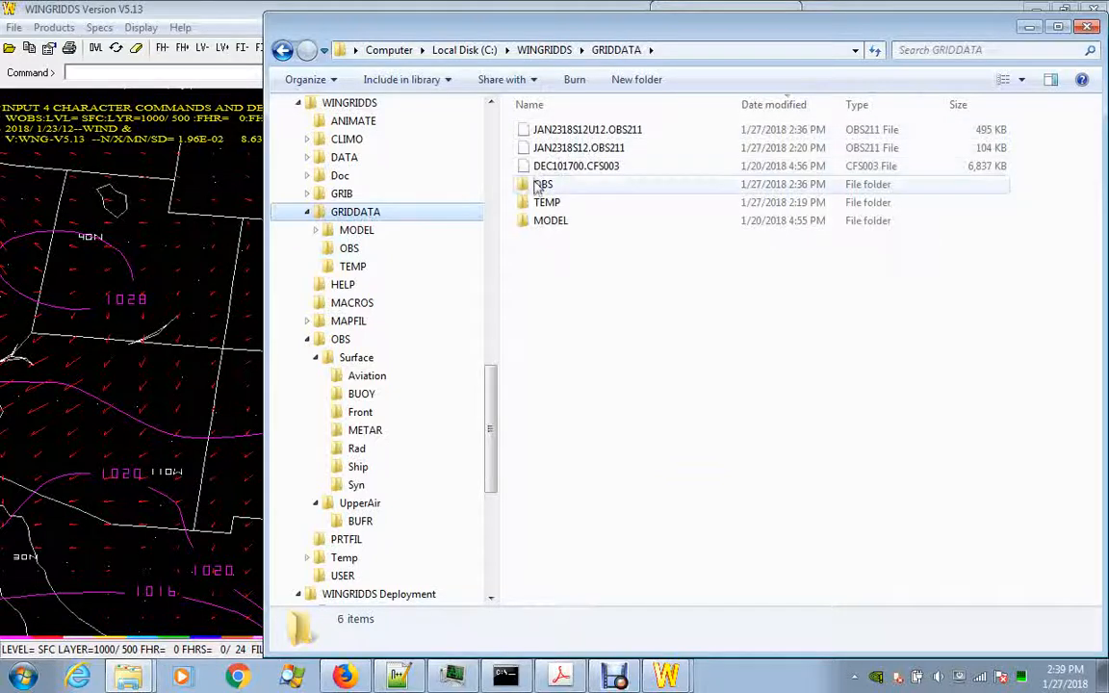
double_click(540, 185)
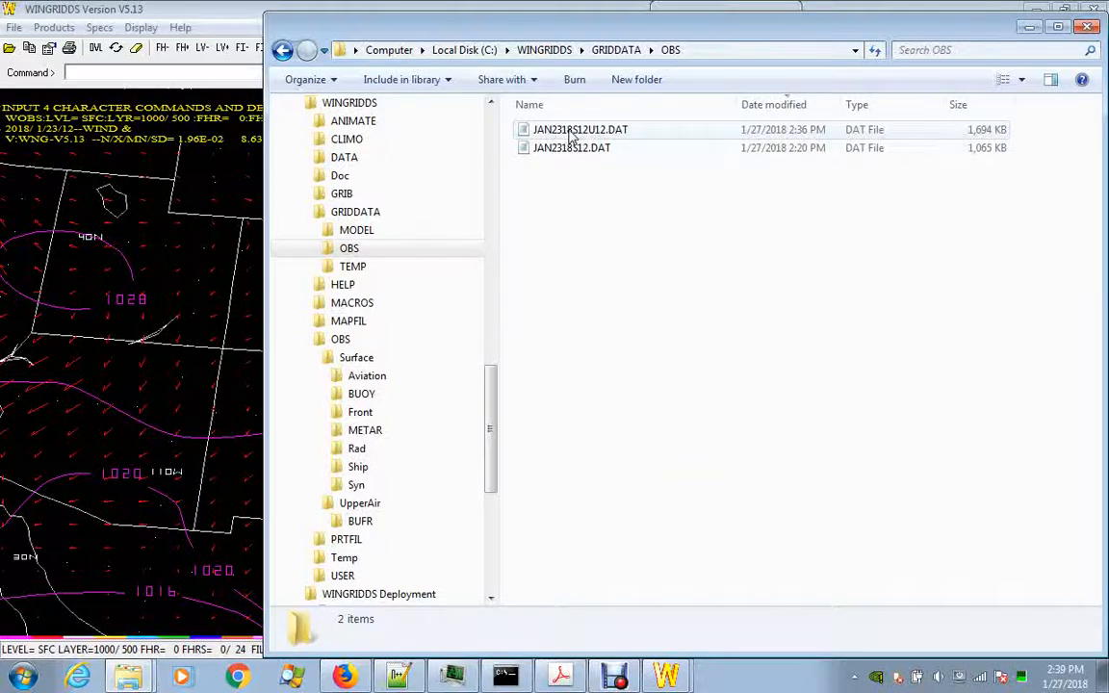
double_click(570, 131)
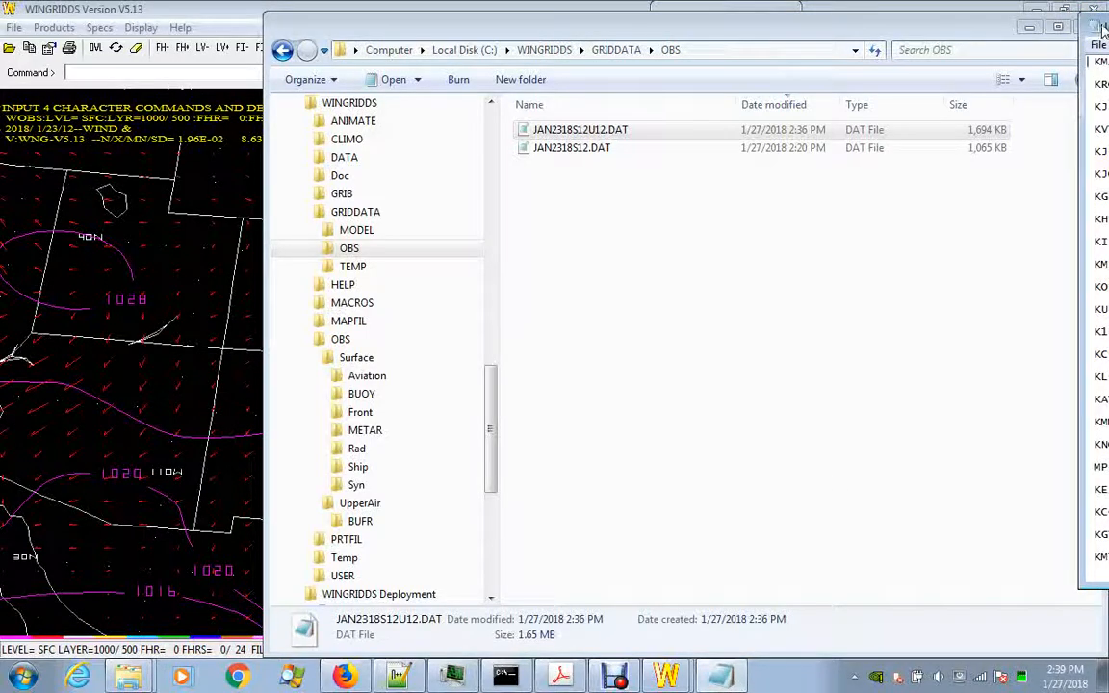
drag(1097, 32, 503, 32)
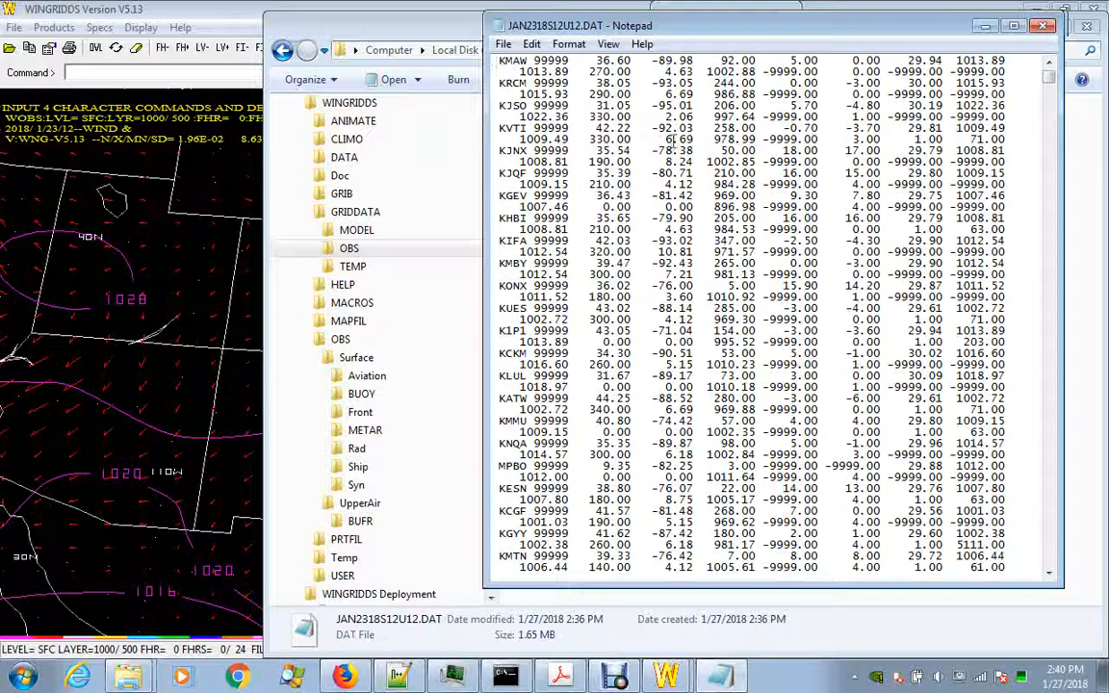
Step: Examine the surface station records in the data file down to the 99999 line that separates them from the upper-air data
scroll(958, 231, down, 6)
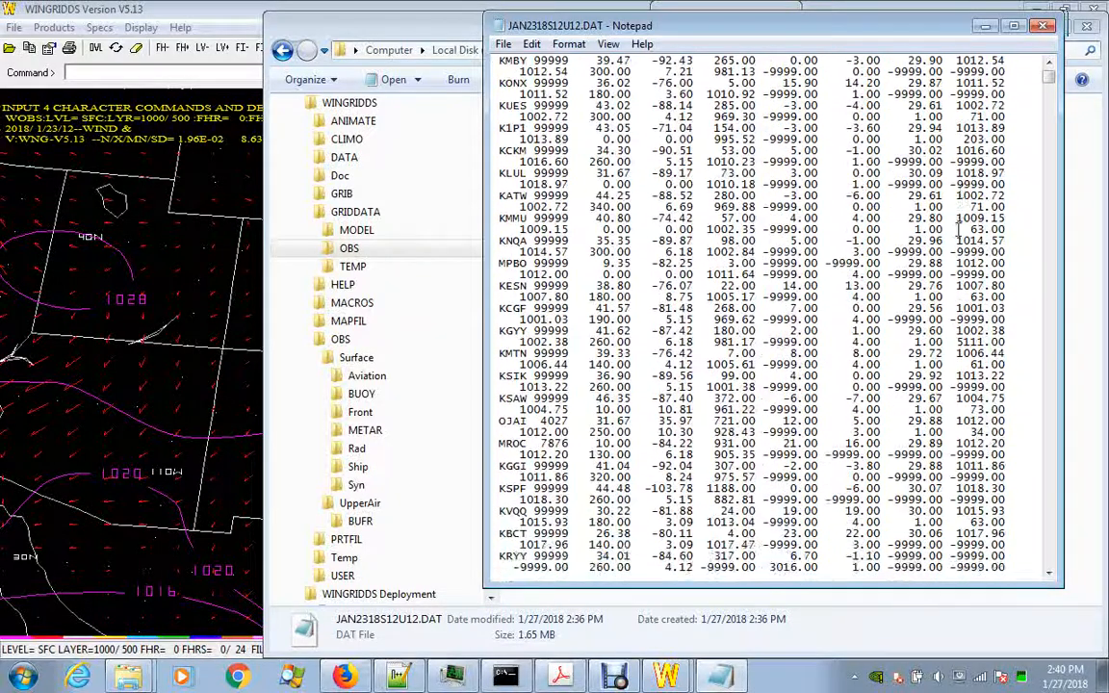
scroll(959, 230, down, 7)
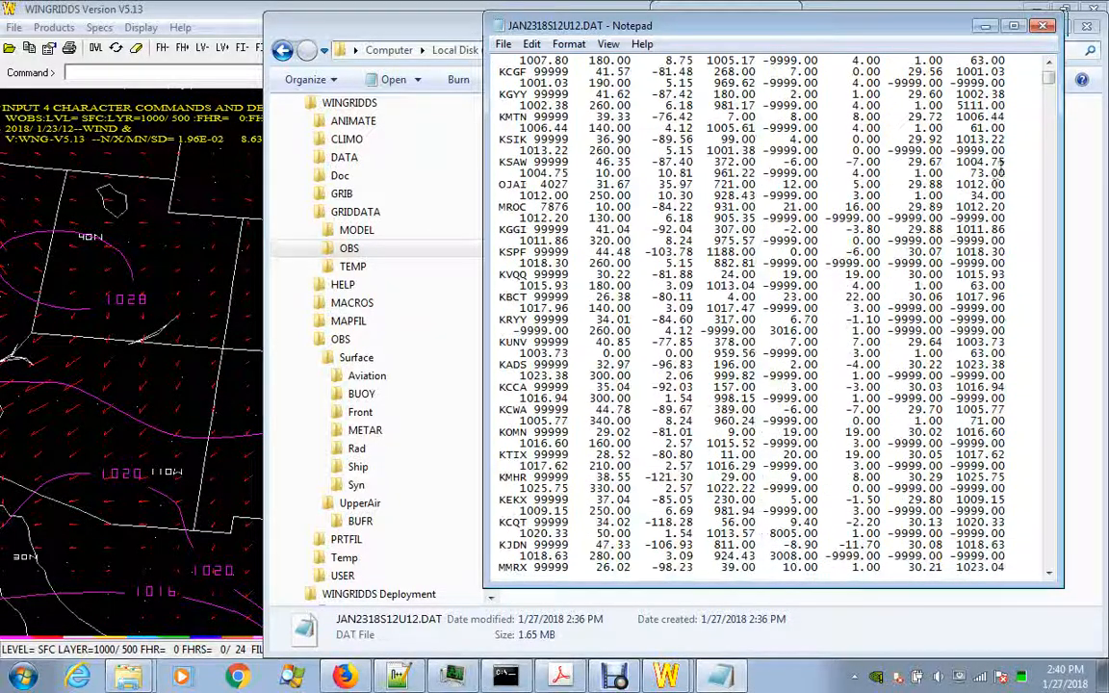
drag(1051, 84, 1057, 102)
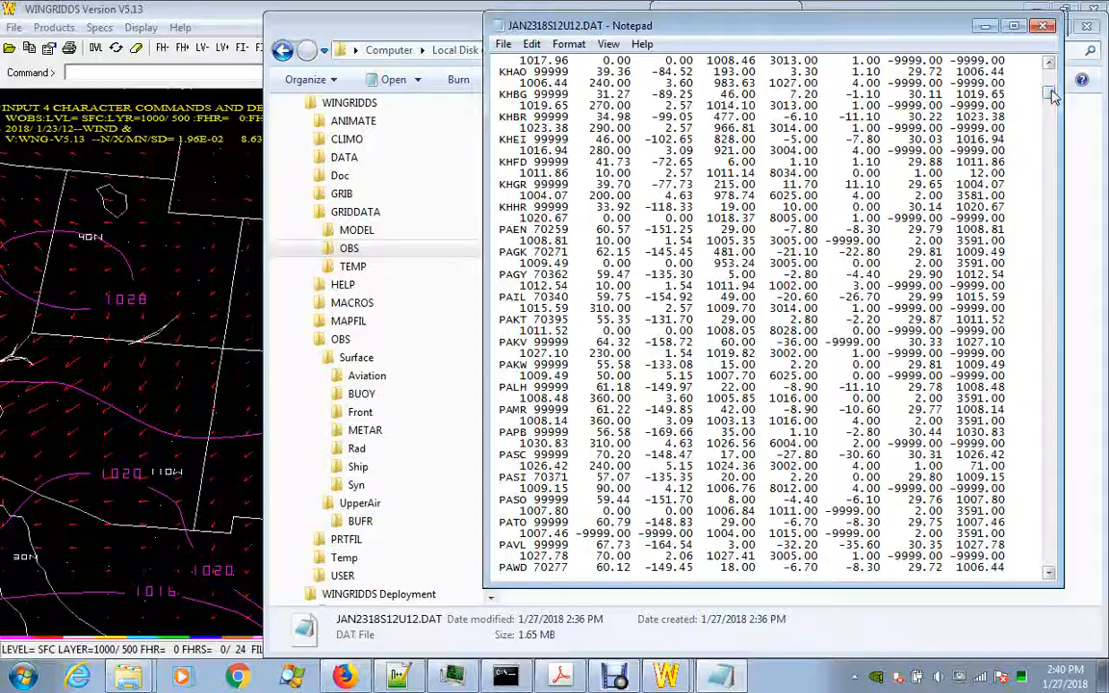
drag(1052, 97, 1079, 352)
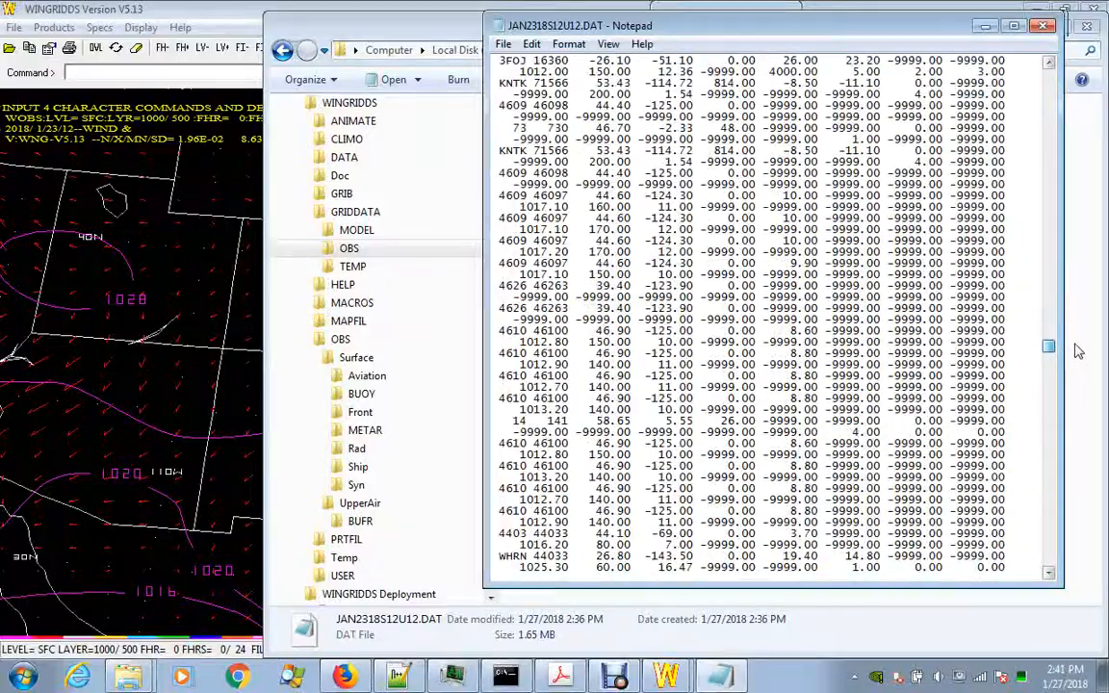
scroll(945, 366, down, 15)
scroll(944, 375, up, 1)
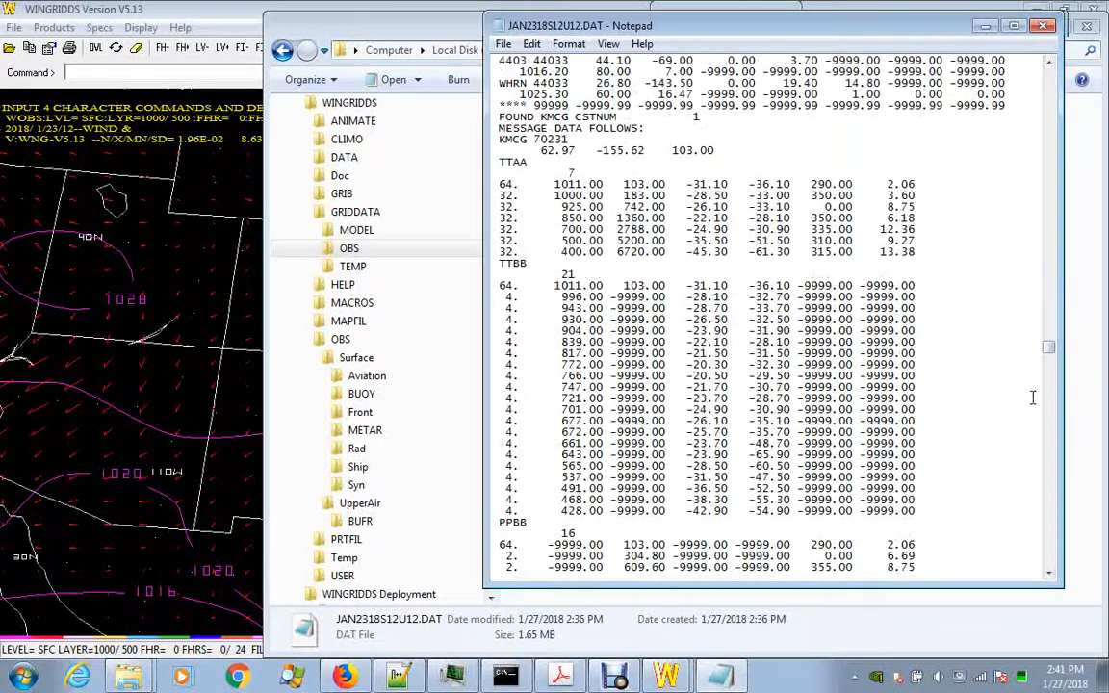
scroll(1032, 397, up, 4)
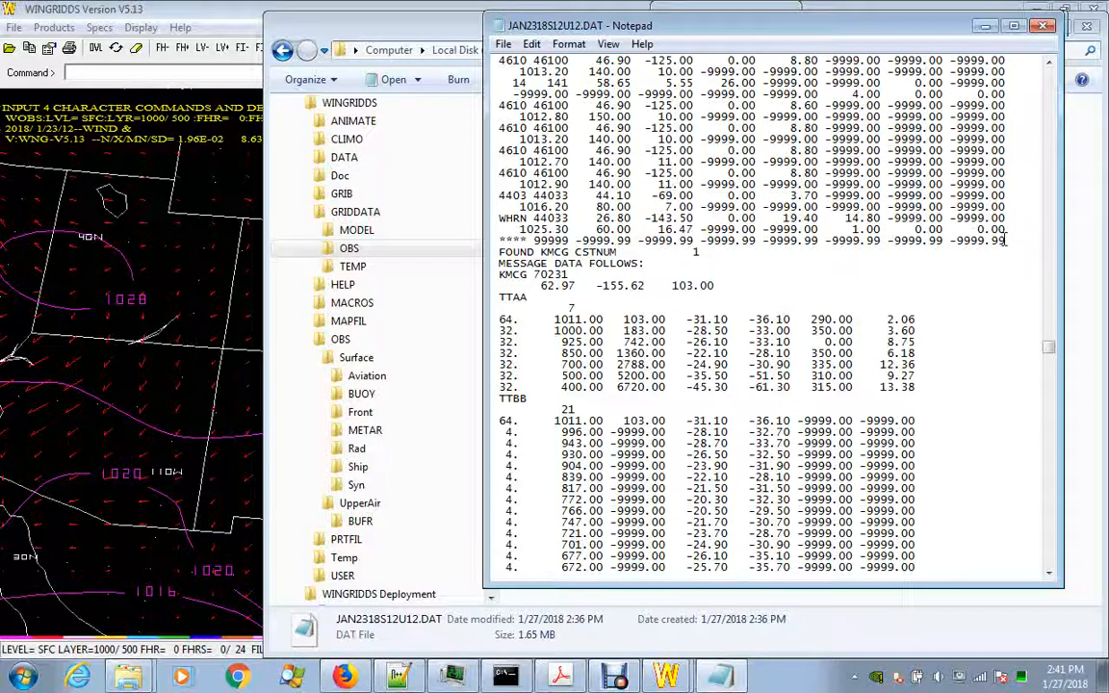
Step: Examine the TTAA, TTBB and PPBB sections of the upper-air soundings for the successive stations in the data file
scroll(987, 264, down, 5)
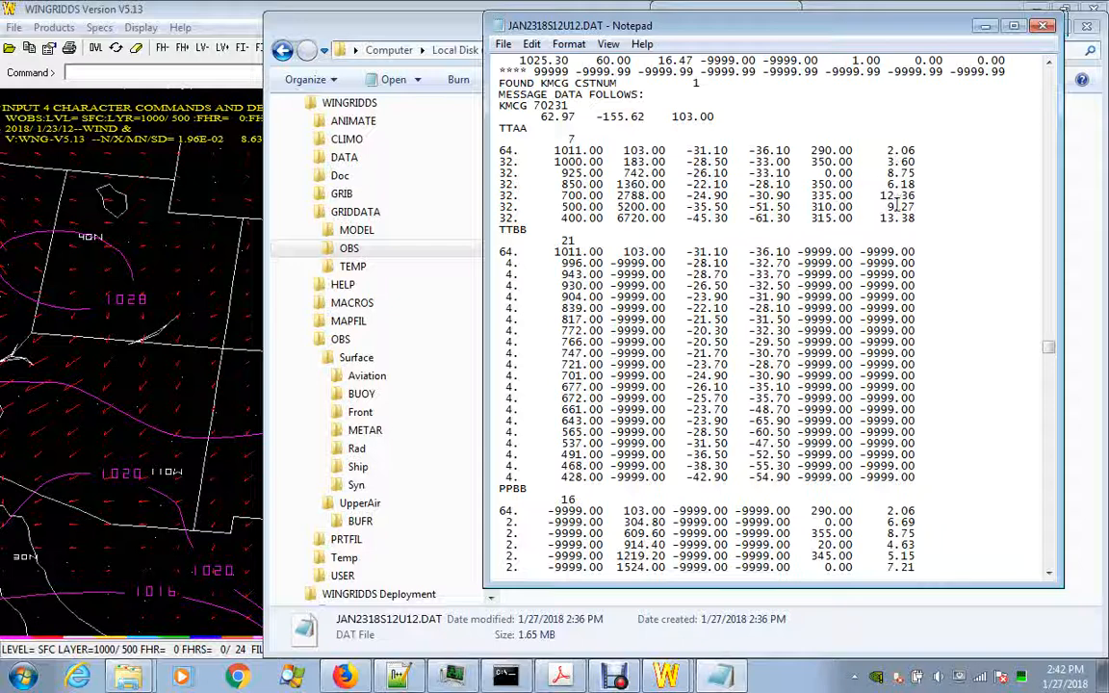
scroll(534, 304, down, 3)
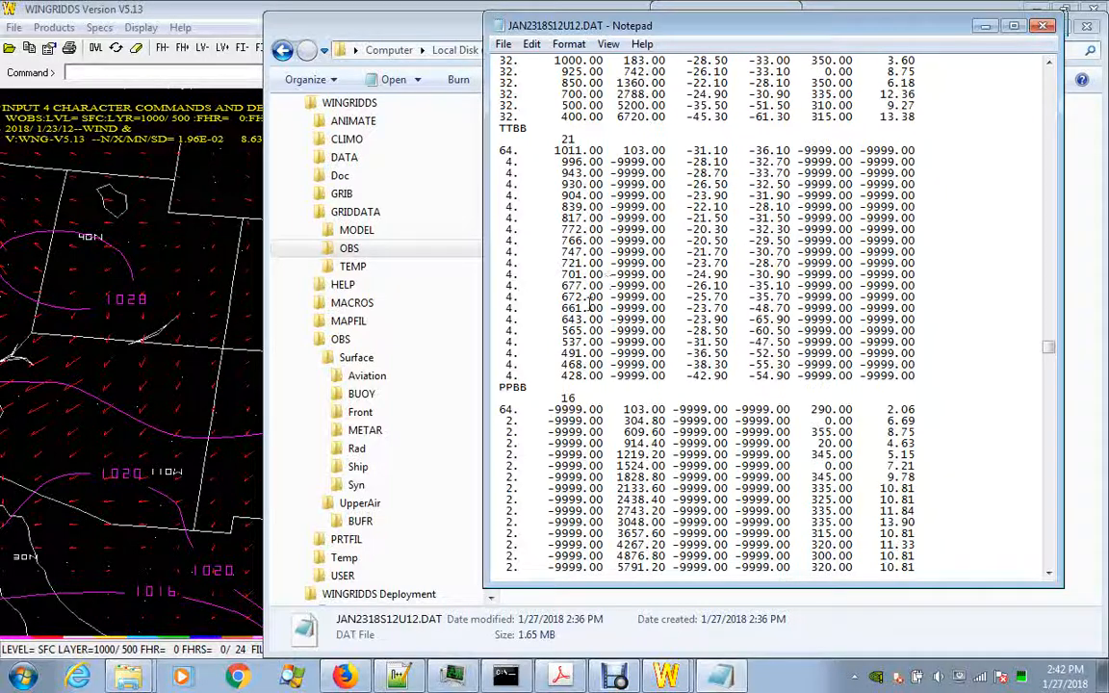
scroll(586, 334, down, 5)
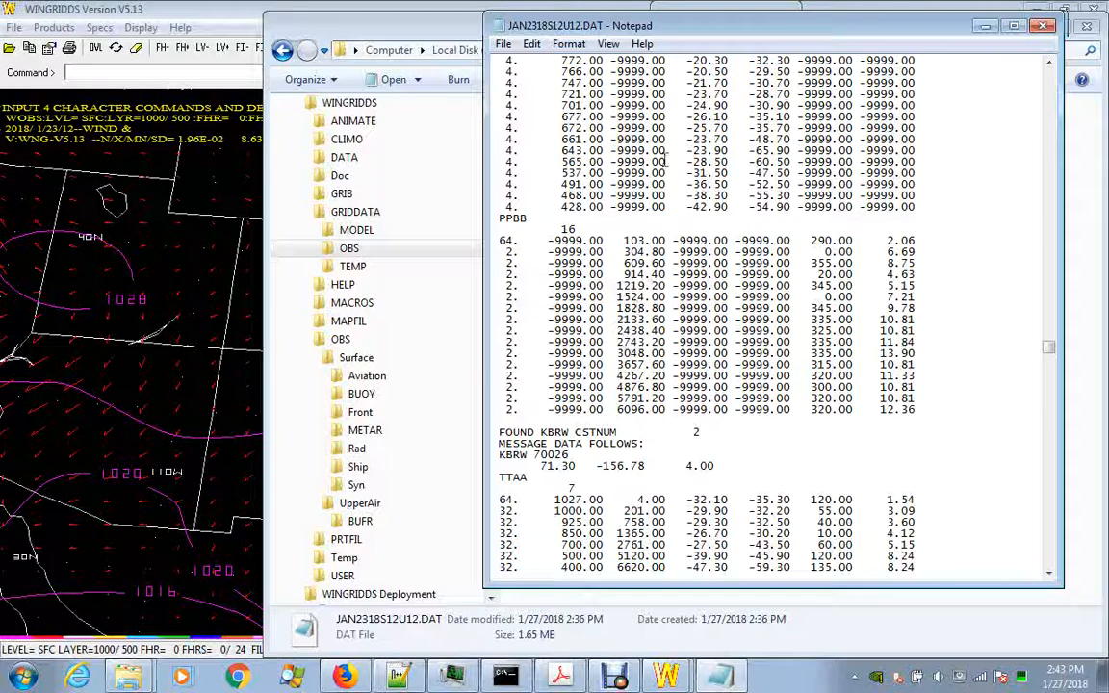
scroll(677, 228, down, 4)
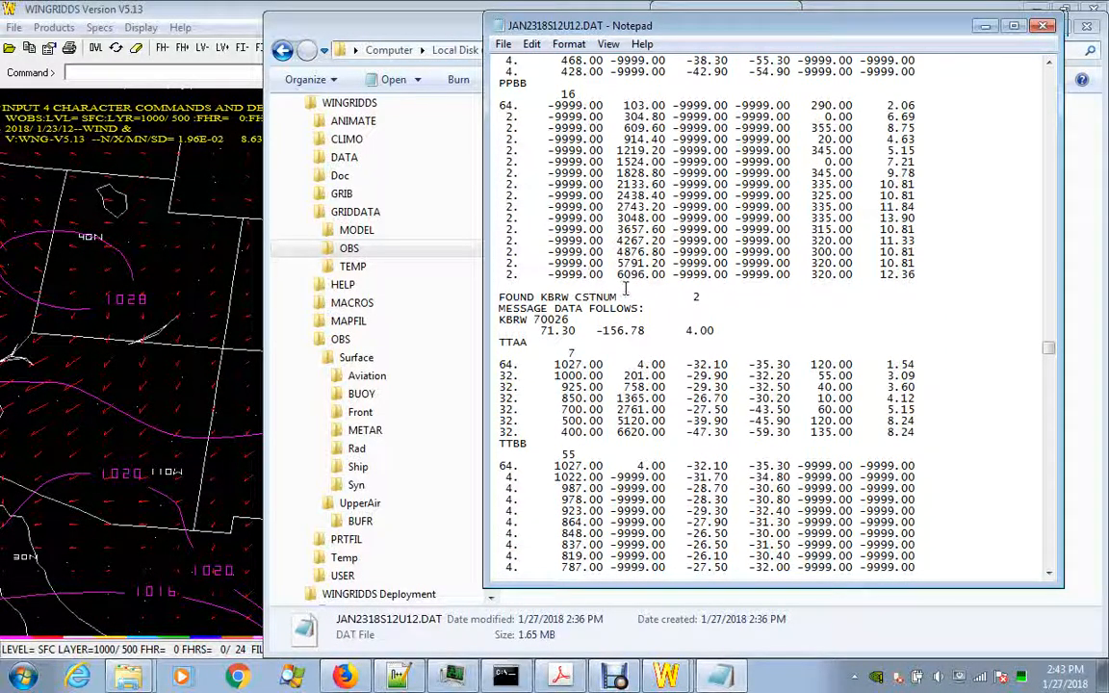
scroll(630, 308, down, 6)
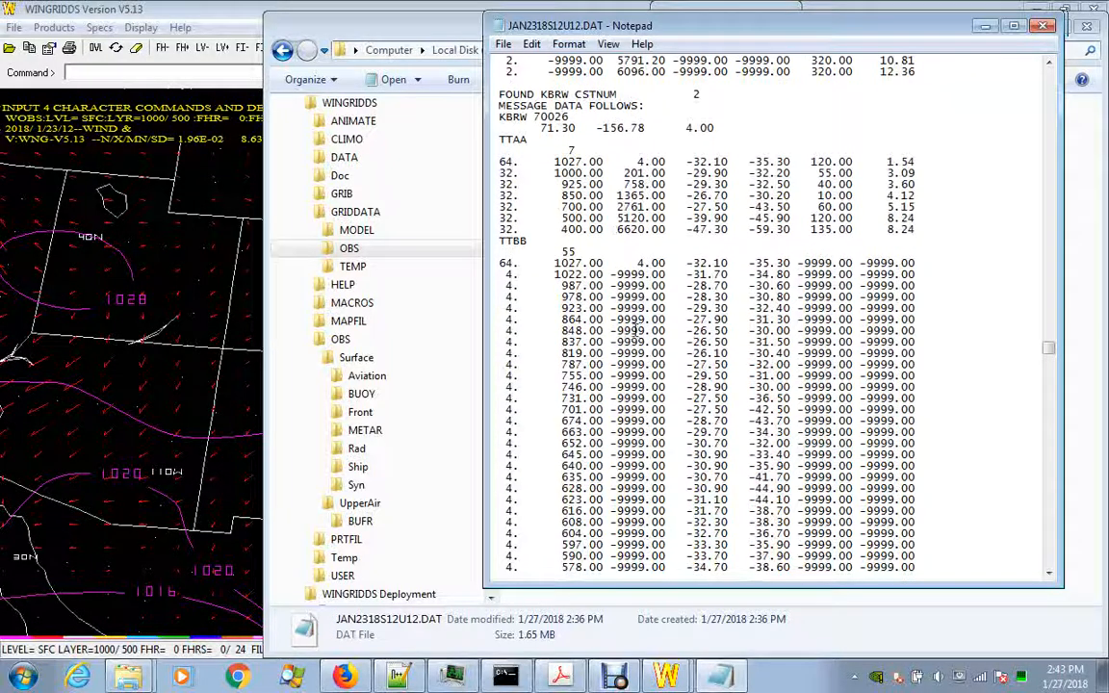
scroll(636, 328, down, 20)
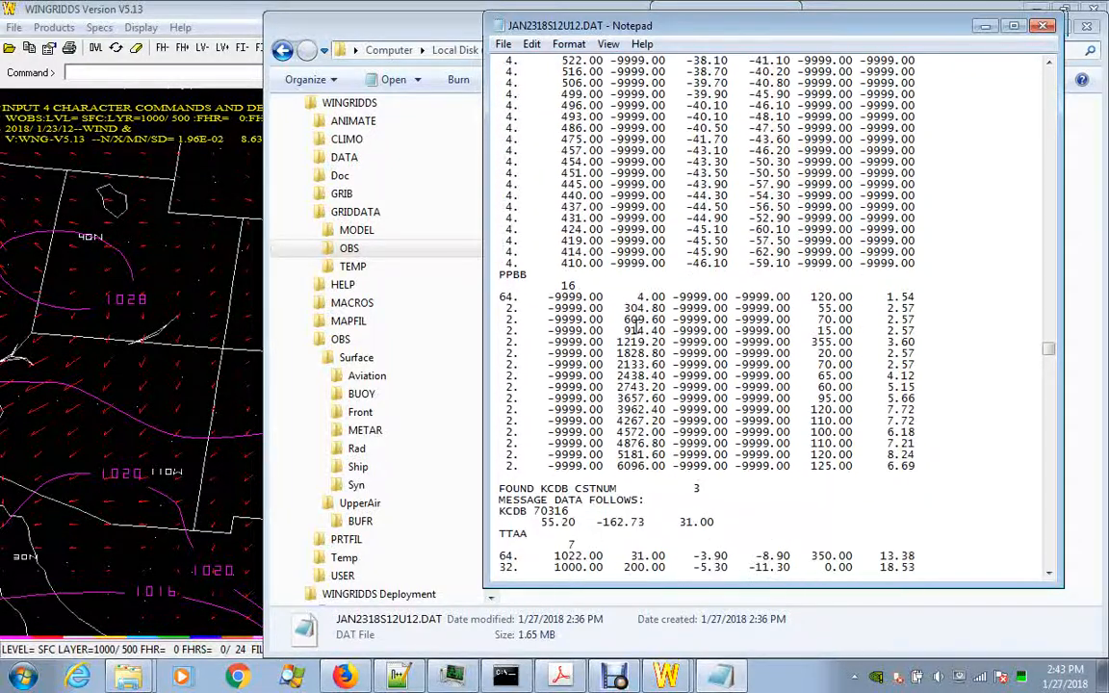
scroll(636, 327, up, 17)
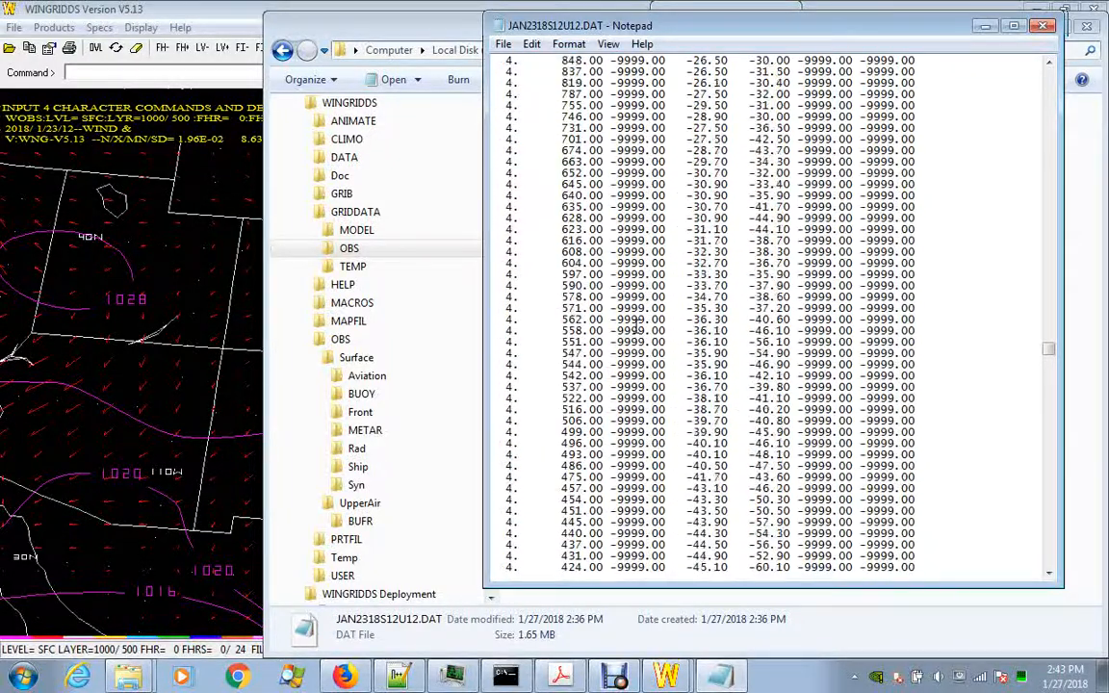
scroll(635, 327, down, 7)
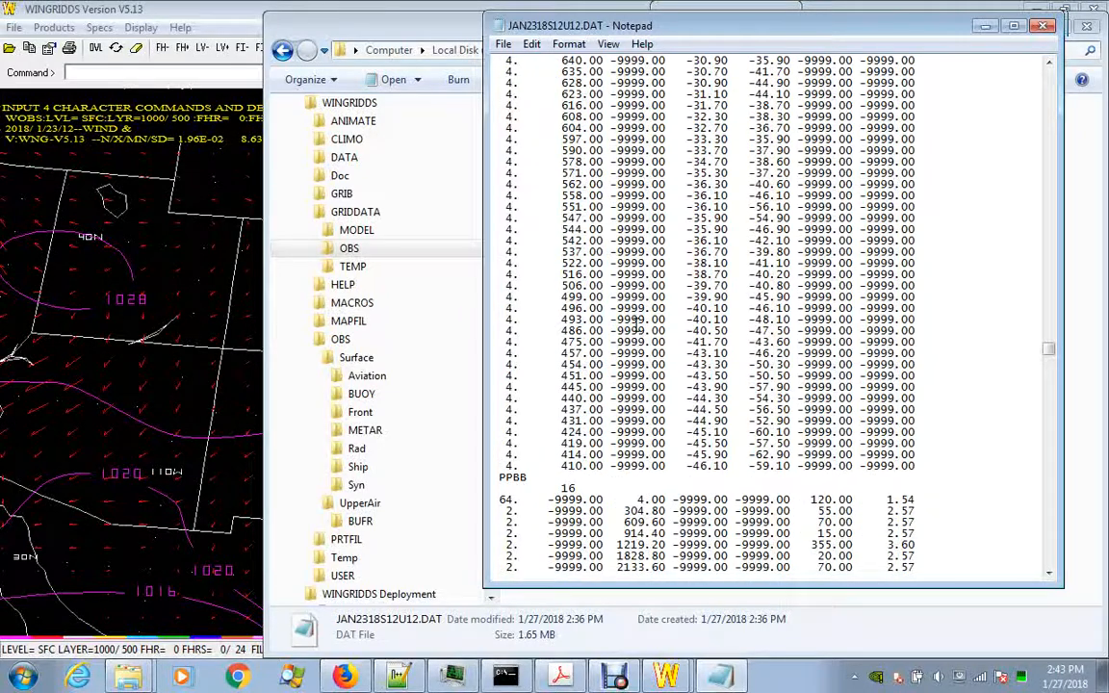
scroll(635, 327, down, 20)
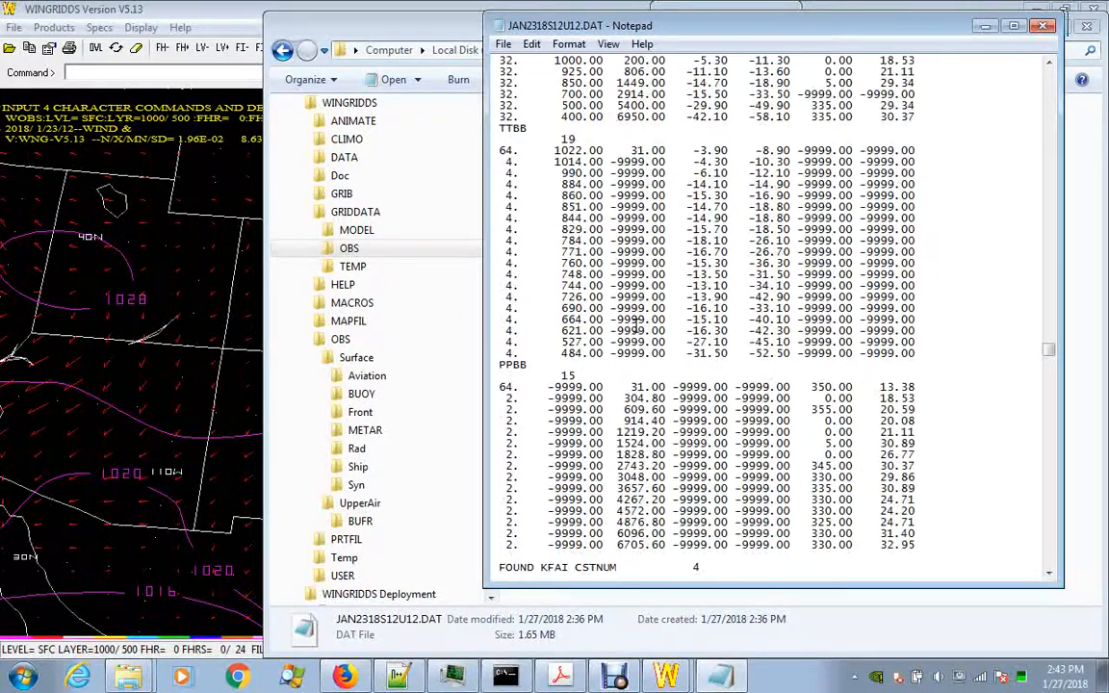
scroll(635, 327, down, 20)
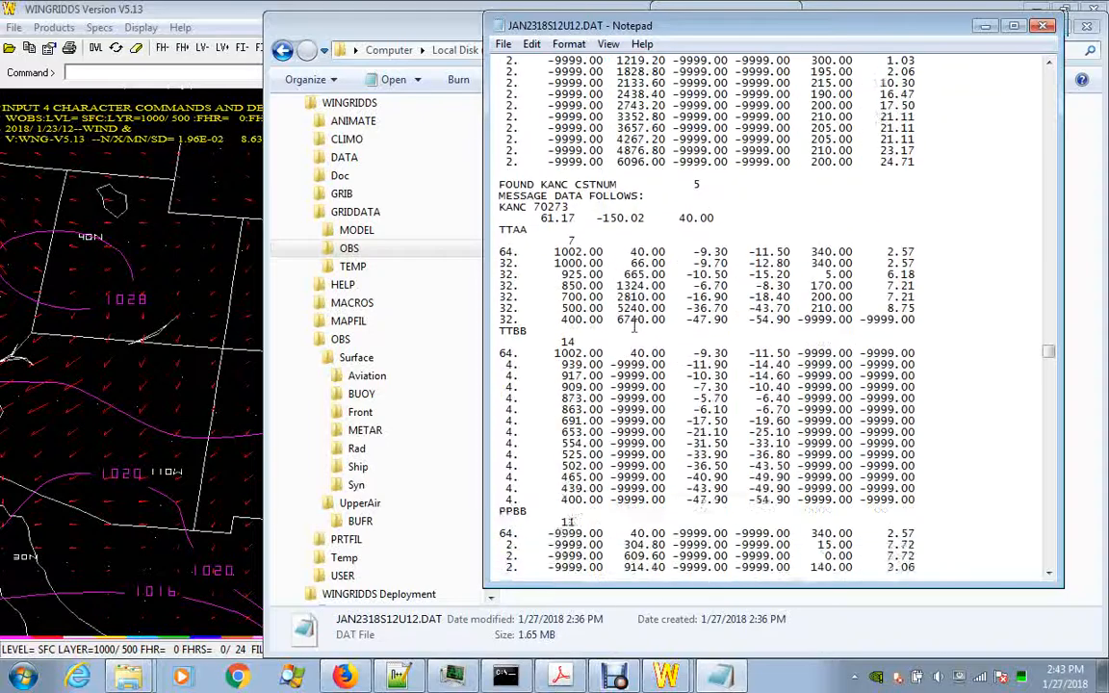
scroll(635, 327, down, 13)
scroll(632, 323, up, 13)
scroll(633, 322, up, 8)
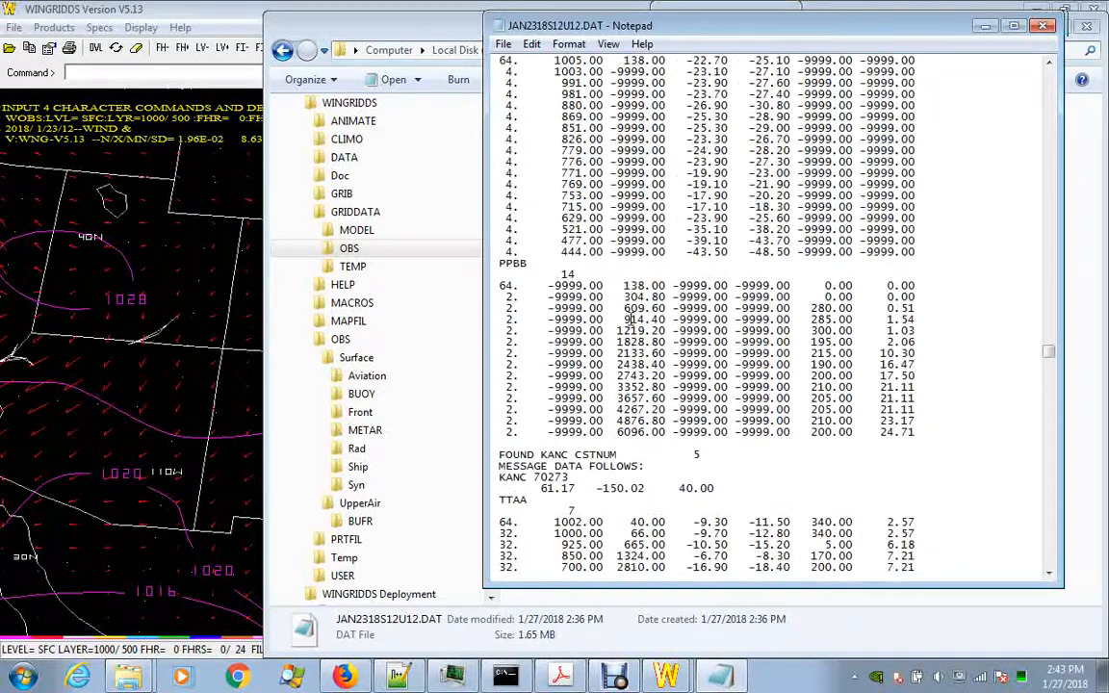
Step: Close the data file, return to WINGRIDDS and plot the surface station observations
click(1044, 27)
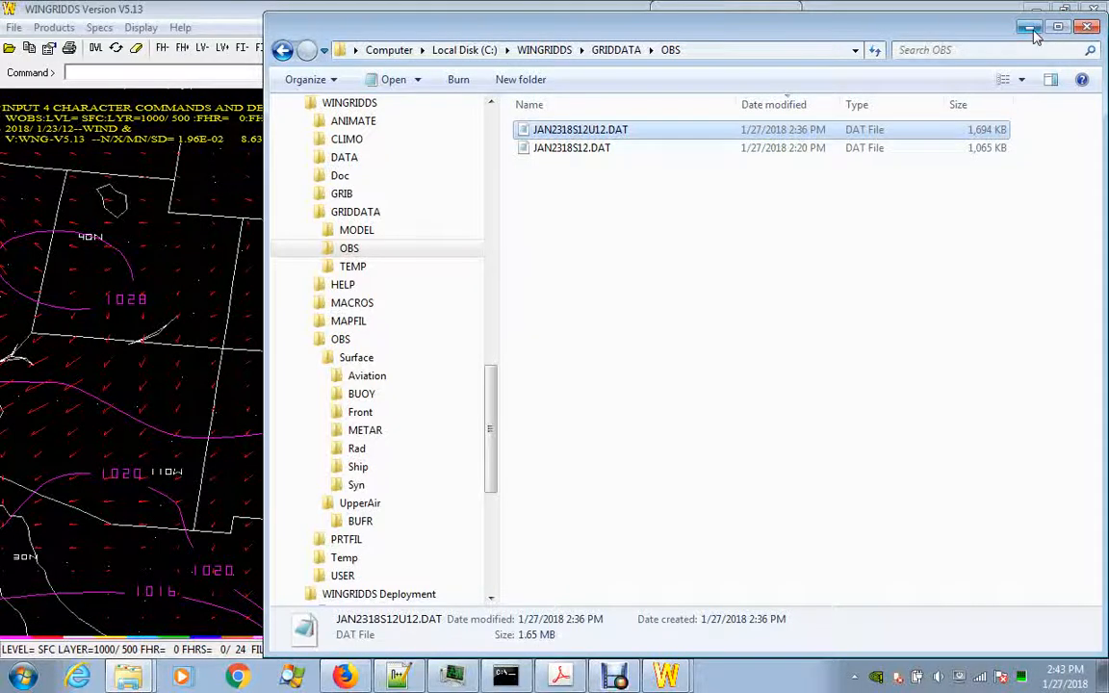
click(1029, 28)
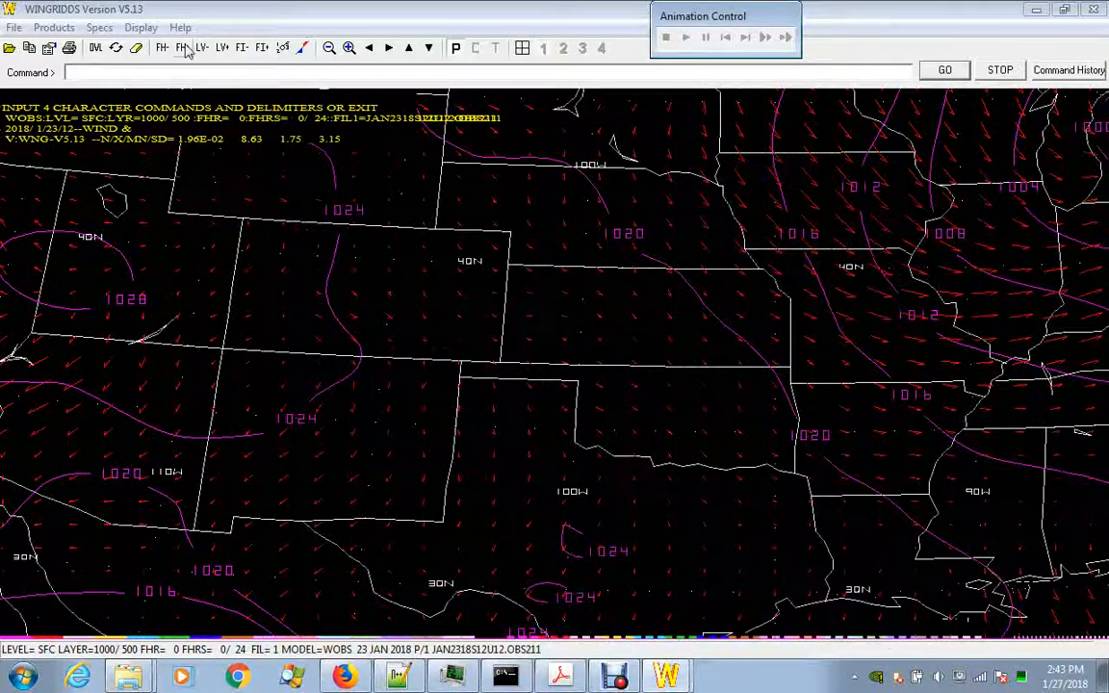
click(284, 49)
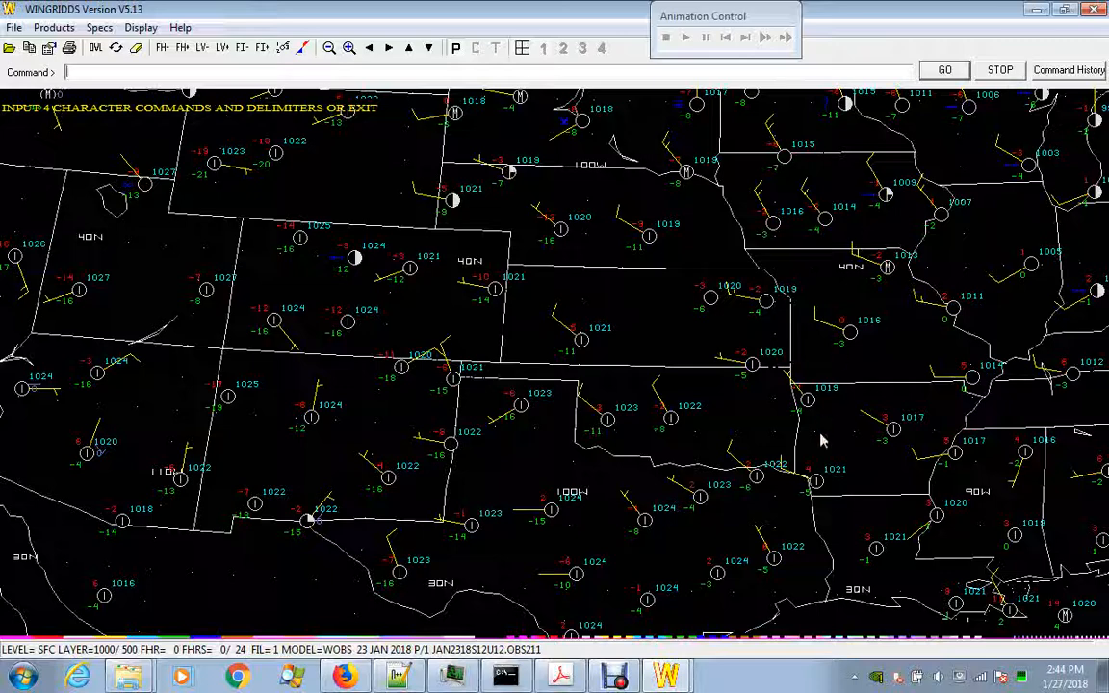
Step: Plot height contours and wind at level 500 with HGHT/WIND and overlay the upper-air station observations
click(223, 48)
click(222, 48)
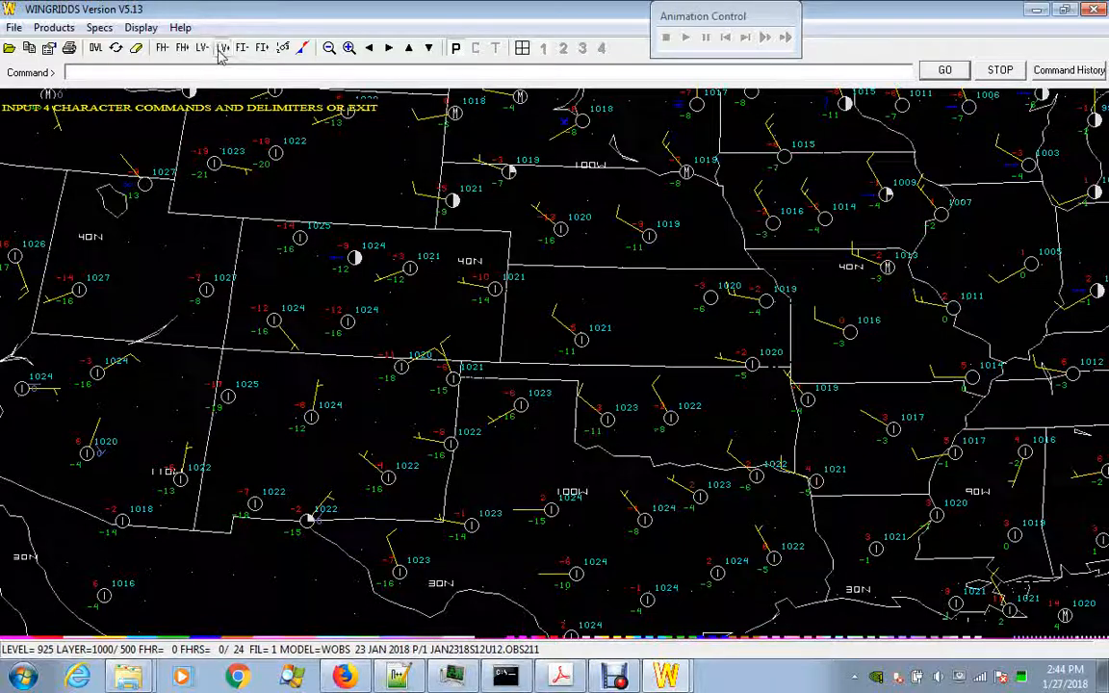
click(222, 48)
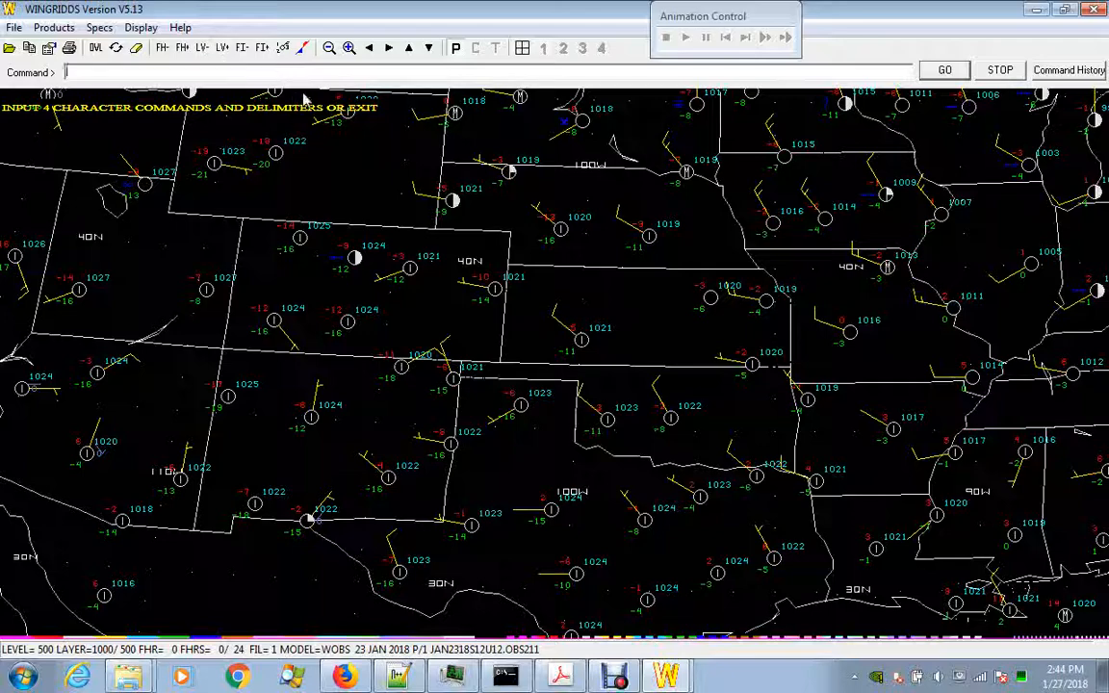
text(HGHT/WIND)
key(Return)
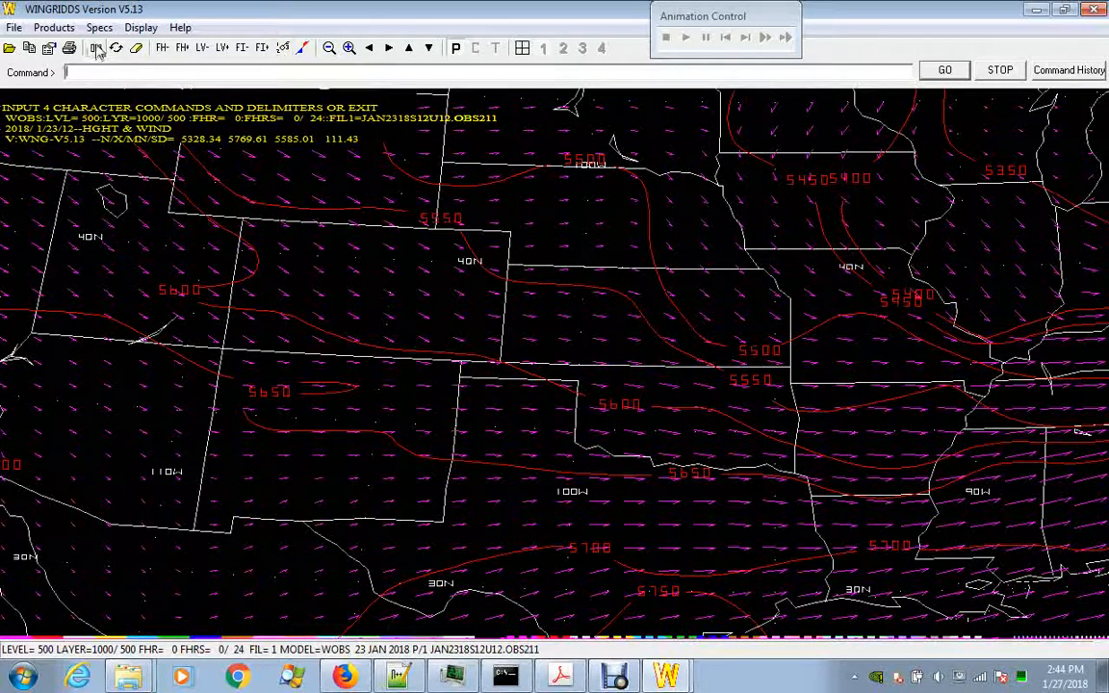
click(283, 48)
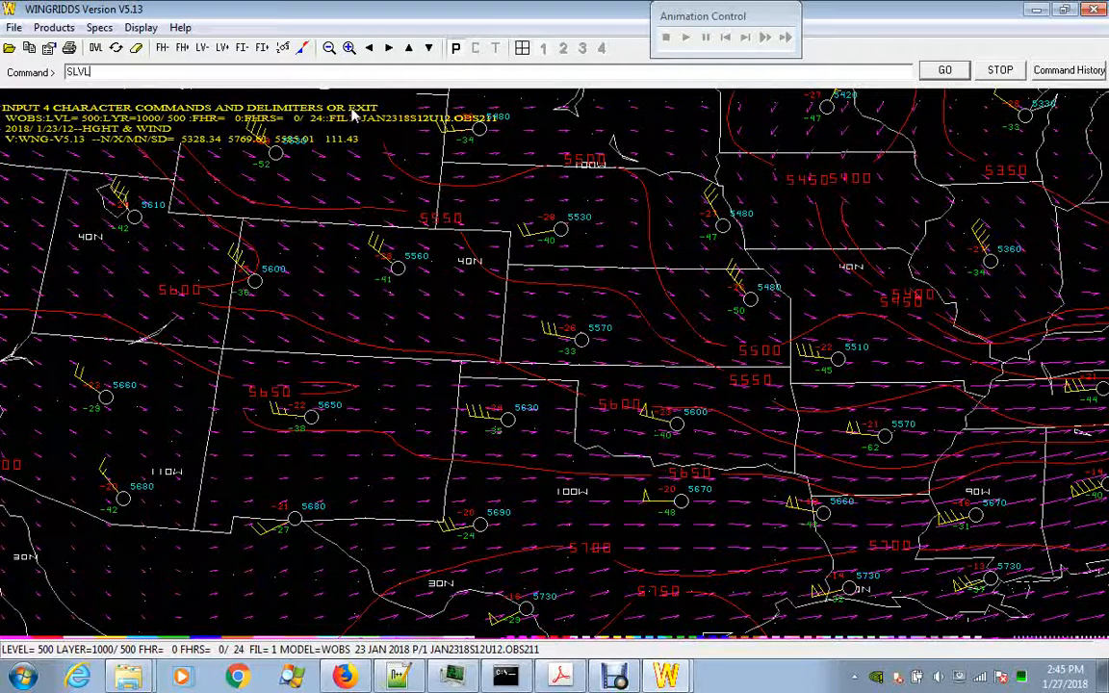
Step: Plot sea-level pressure and wind at level SFC with PMSL/WIND and overlay the surface fronts and pressure centers
text(SFC)
key(Return)
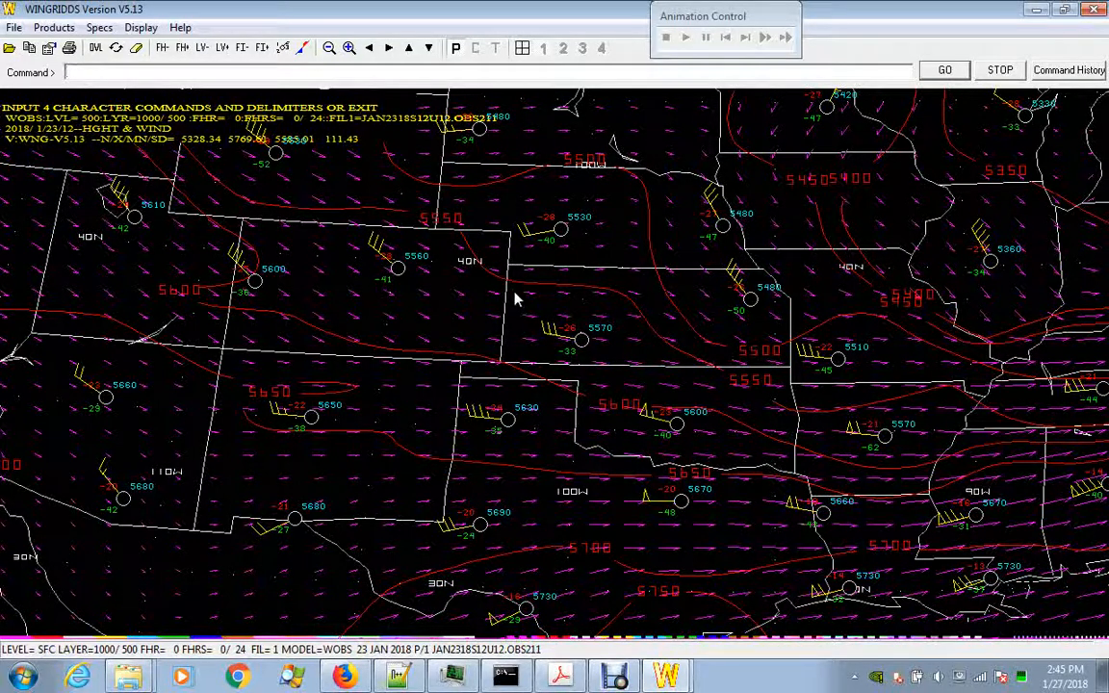
text(PMSL/WIND)
key(Return)
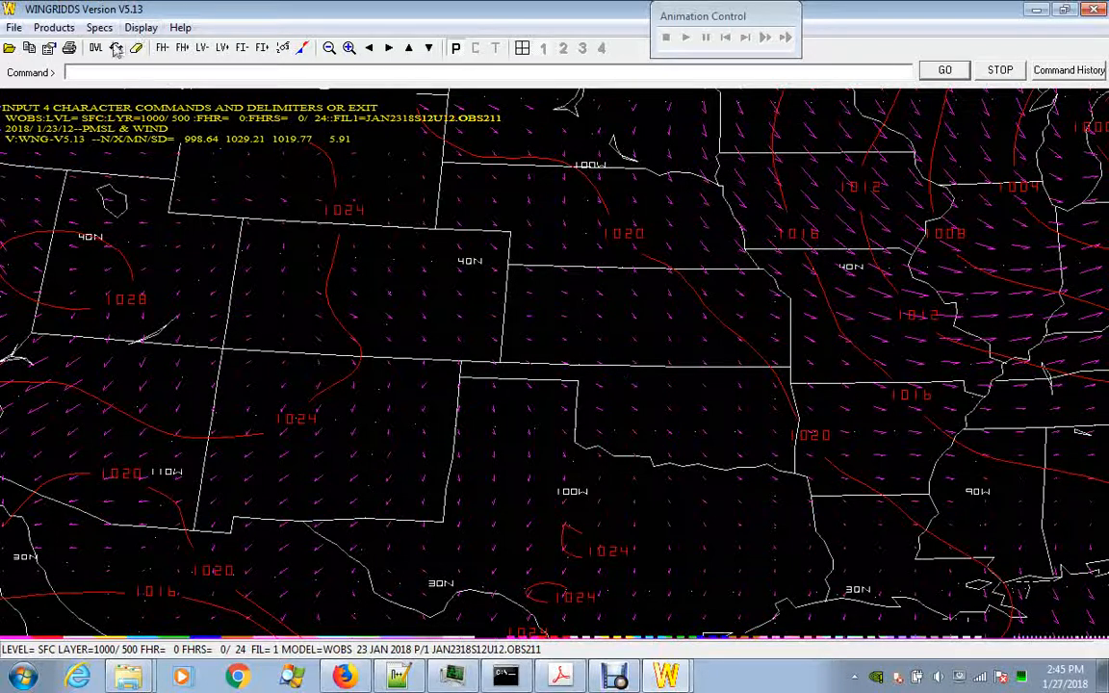
click(300, 48)
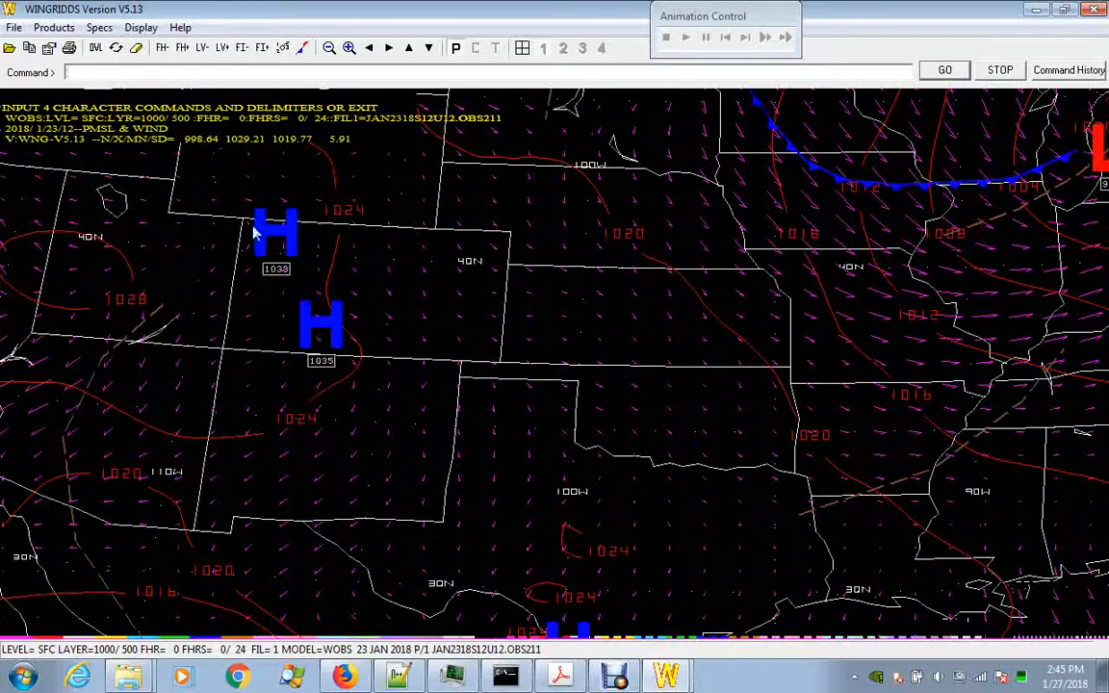
Step: Shift the map area east, replot sea-level pressure and wind with PMSL/WIND, and overlay the surface fronts
click(388, 49)
click(388, 55)
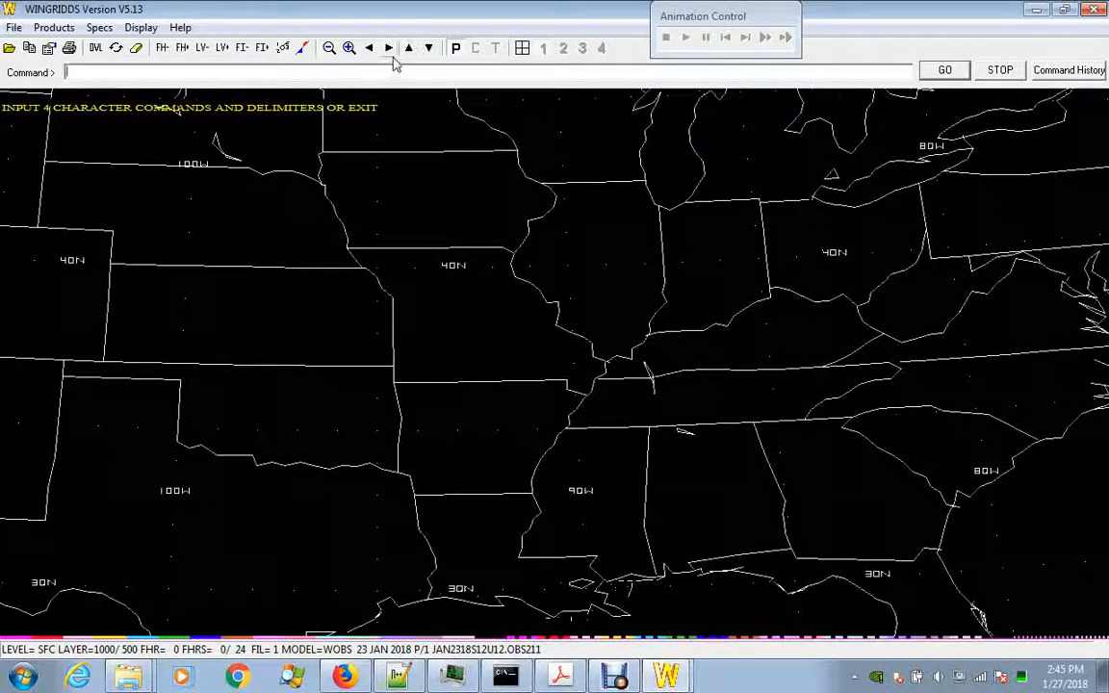
text(PMSL/WIND)
key(Return)
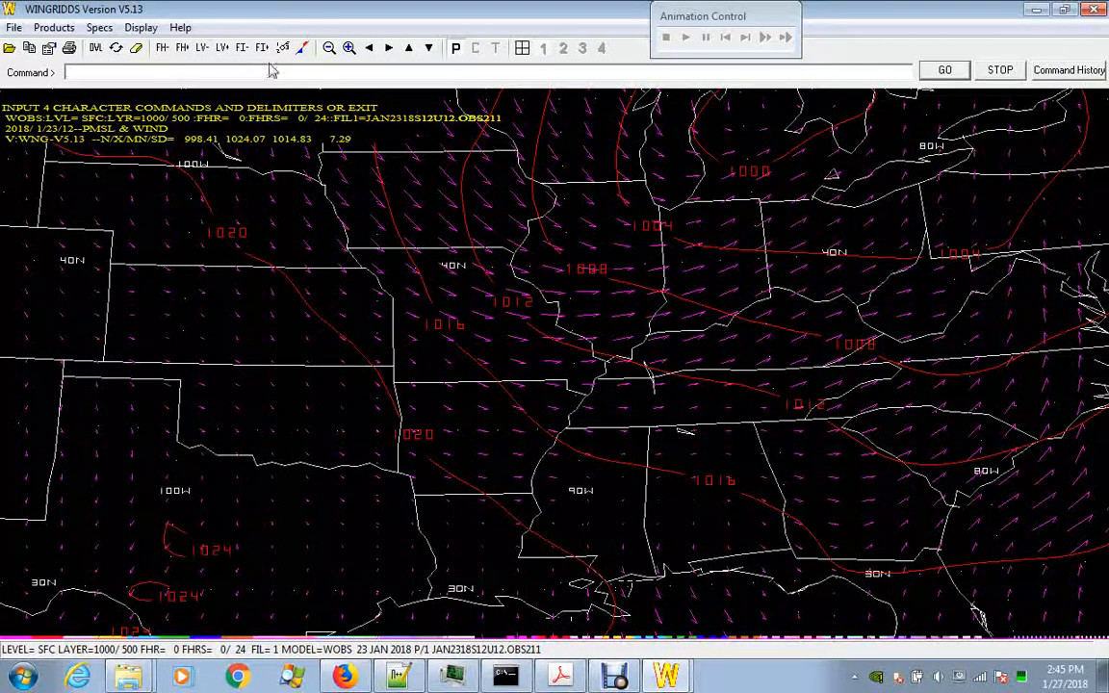
click(304, 50)
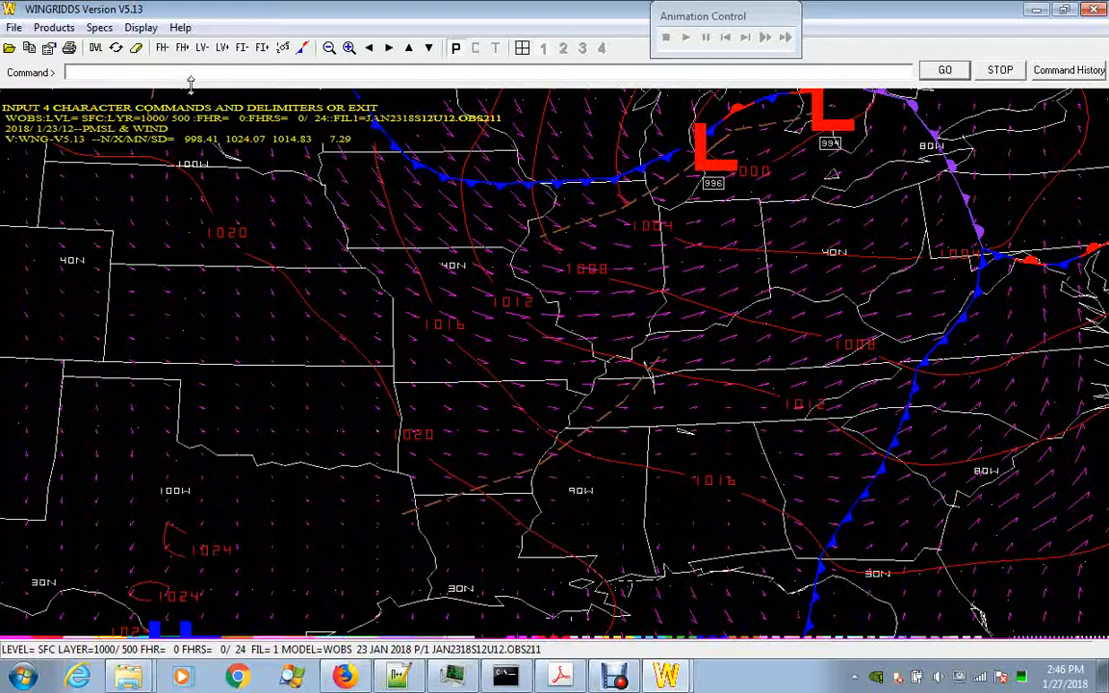
Step: Display the Skew-T sounding for station ID KWAL
click(140, 28)
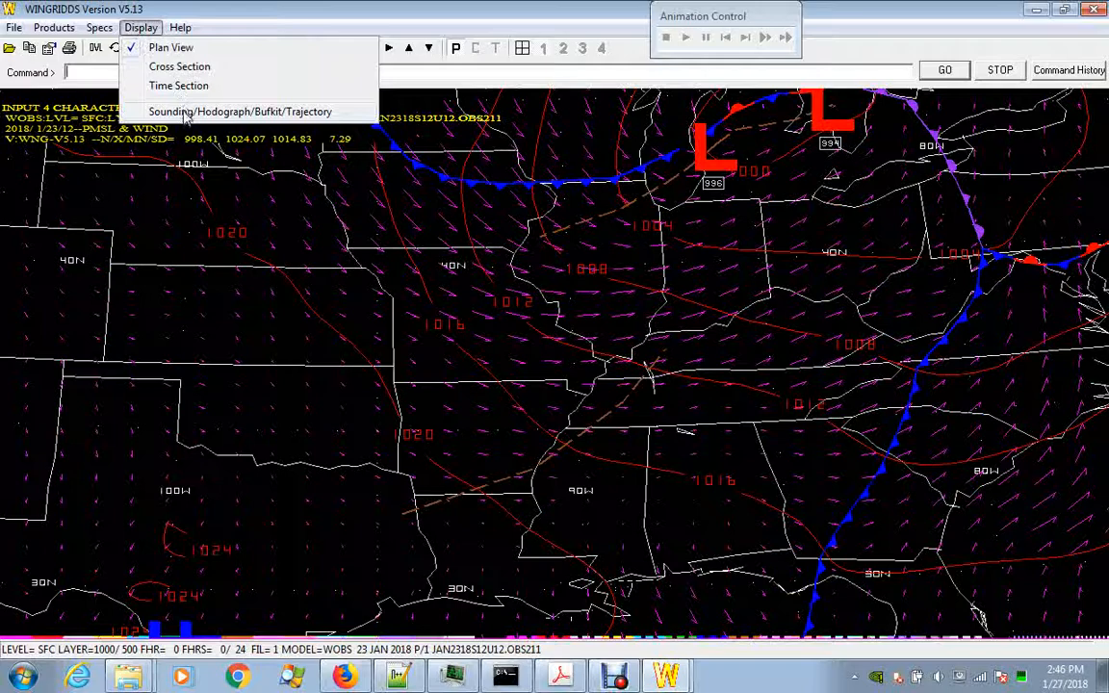
click(186, 113)
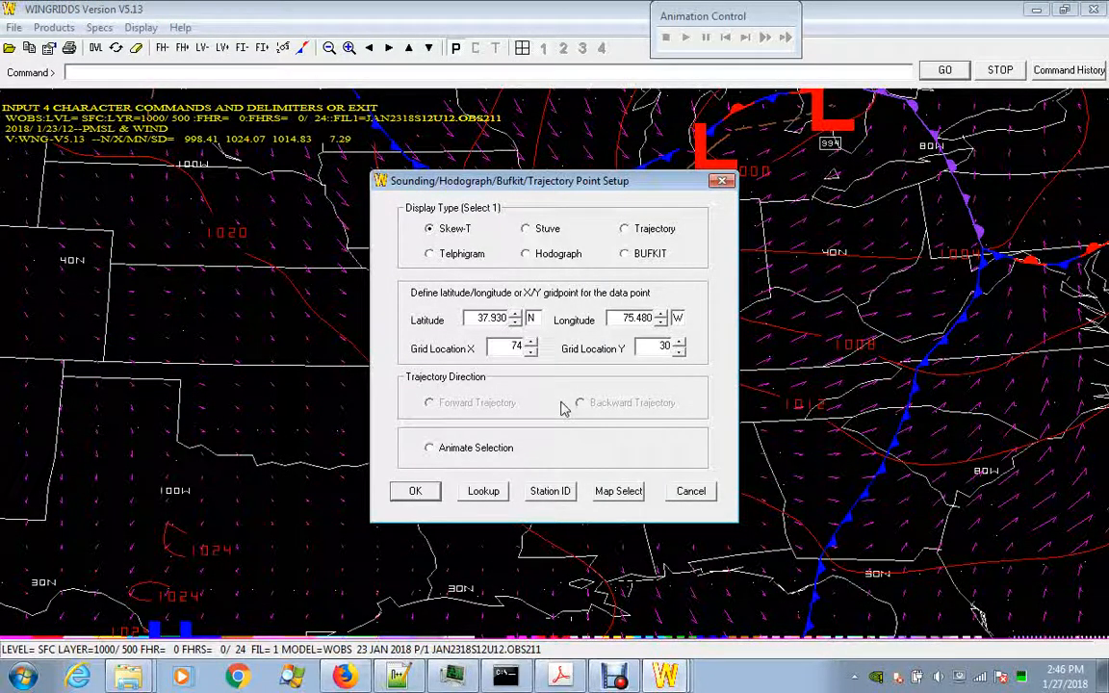
click(547, 496)
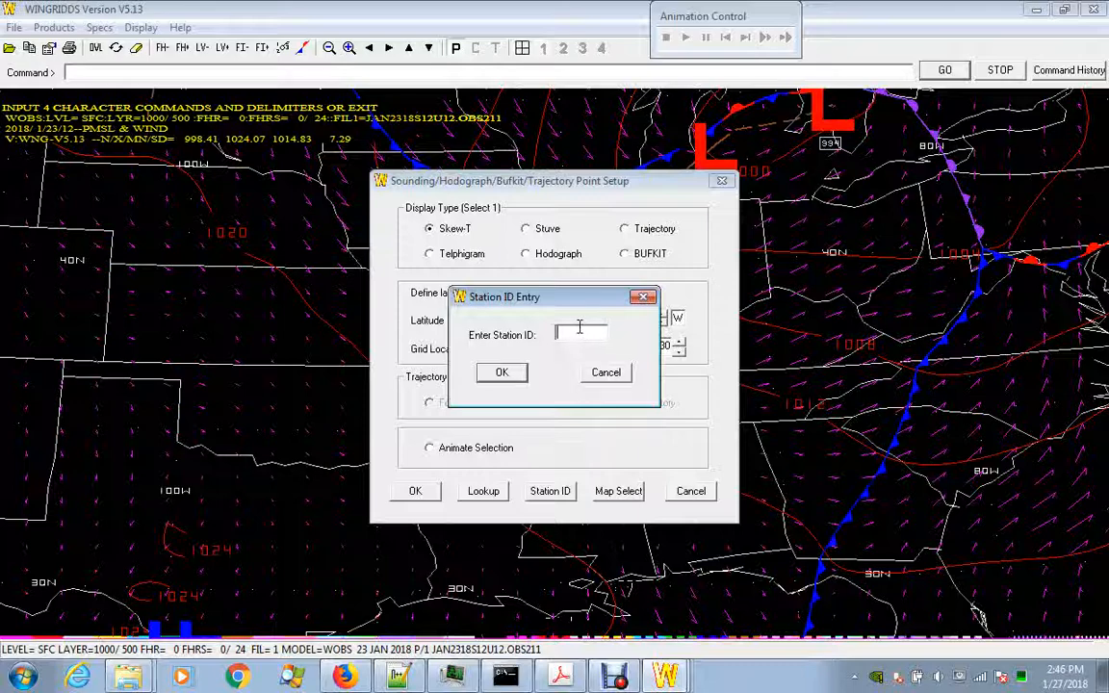
text(KWAL)
click(516, 375)
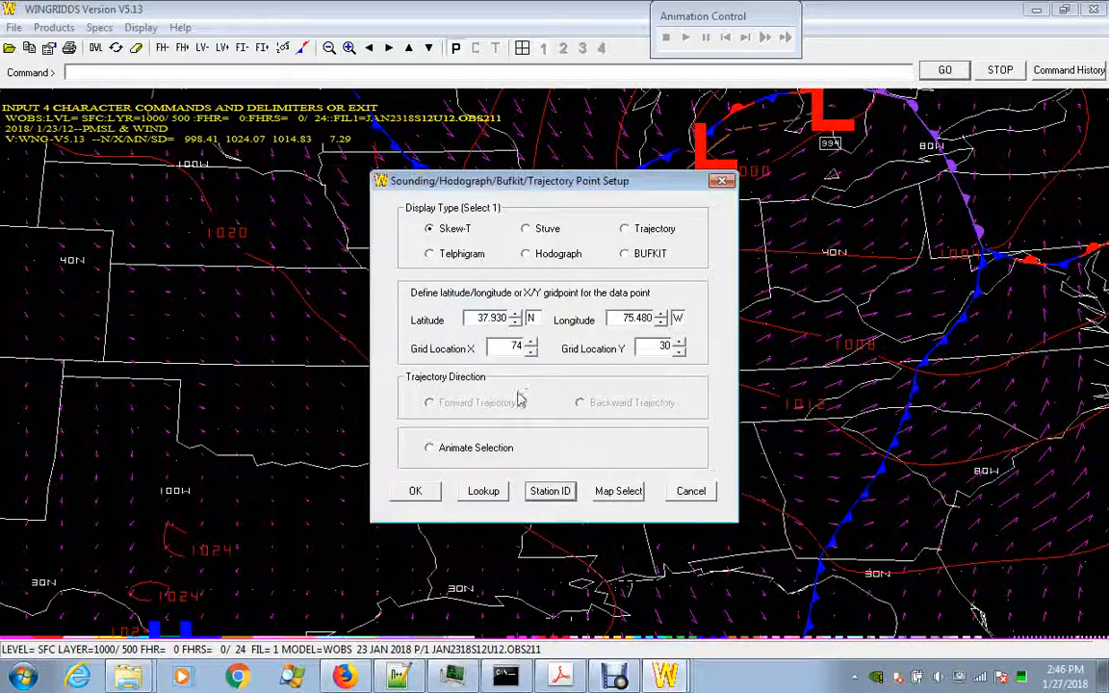
click(416, 491)
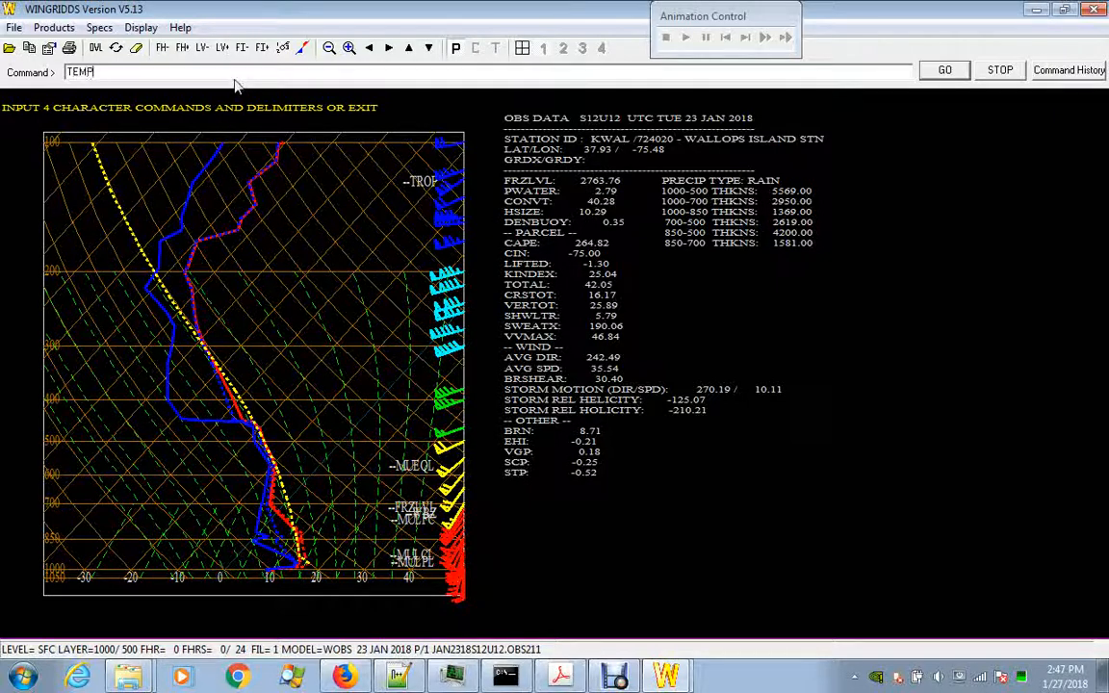
Step: Plot the surface temperature field with the TEMP command
key(Return)
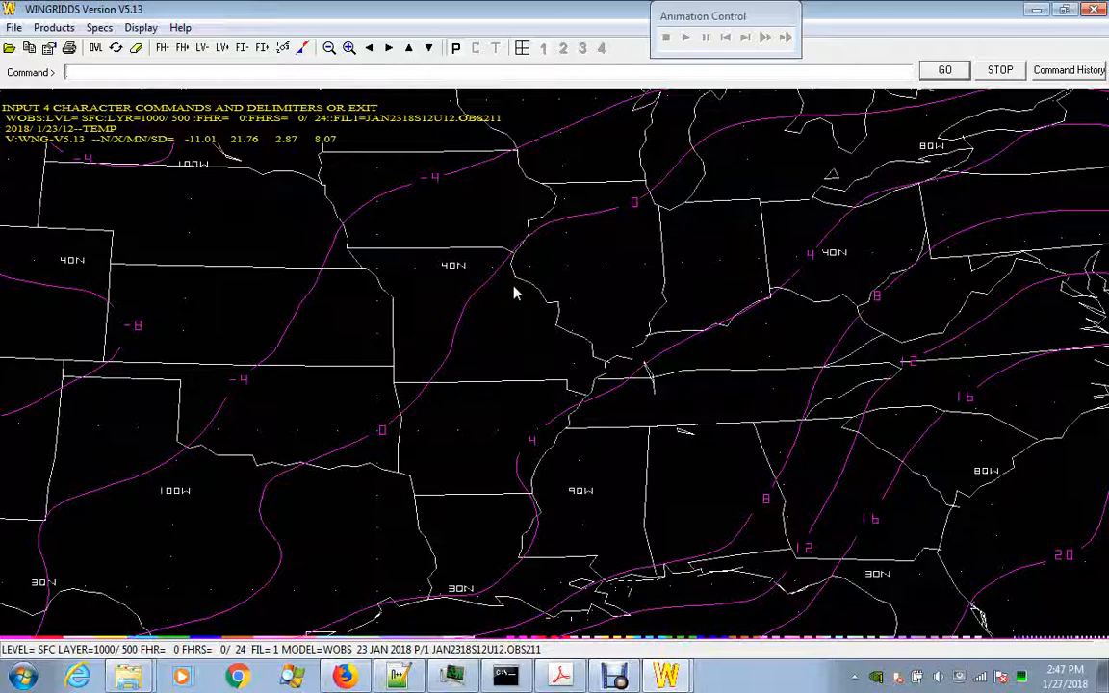
click(14, 28)
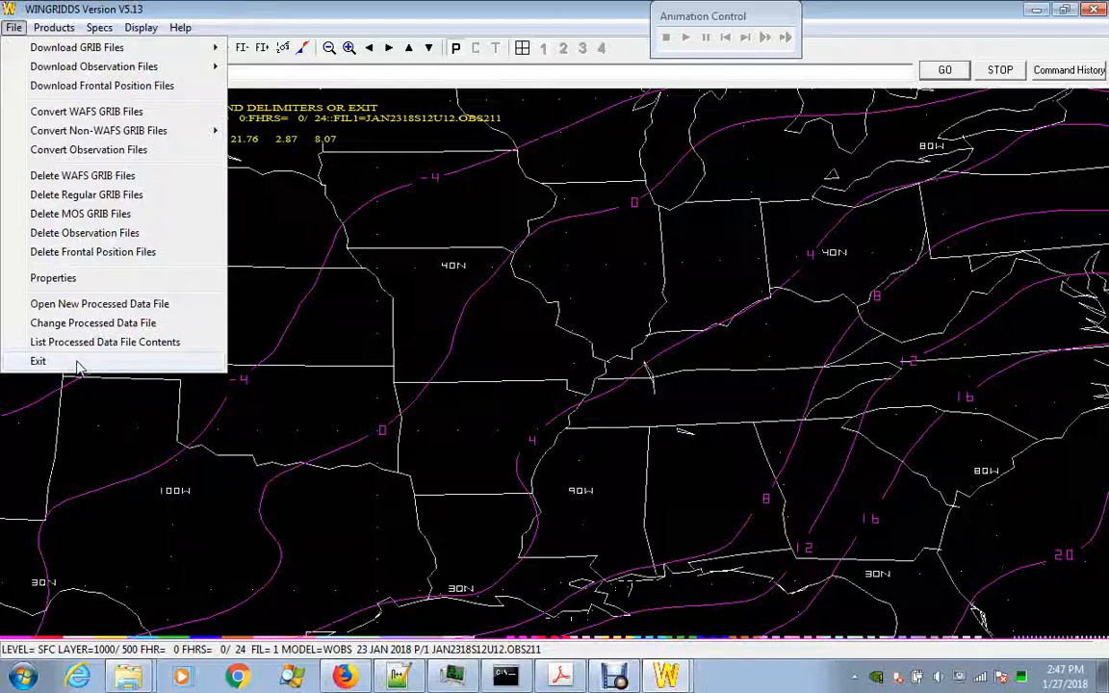
click(318, 9)
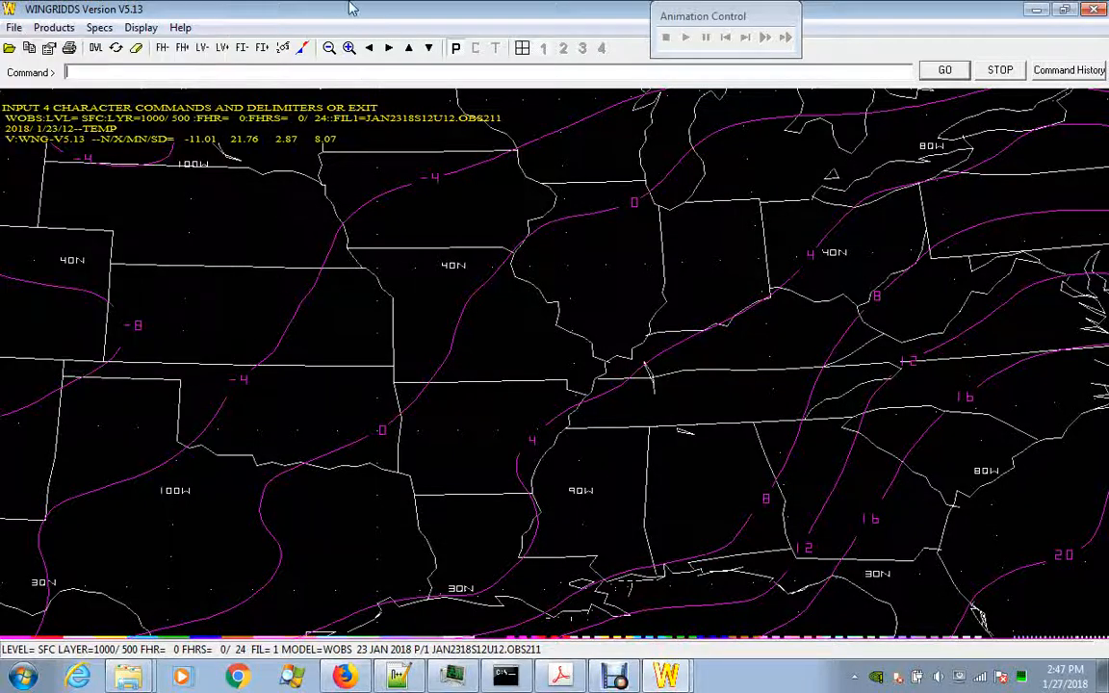
Step: Bring up the GRIDDATA\OBS folder in Windows Explorer and exit WINGRIDDS
click(1039, 10)
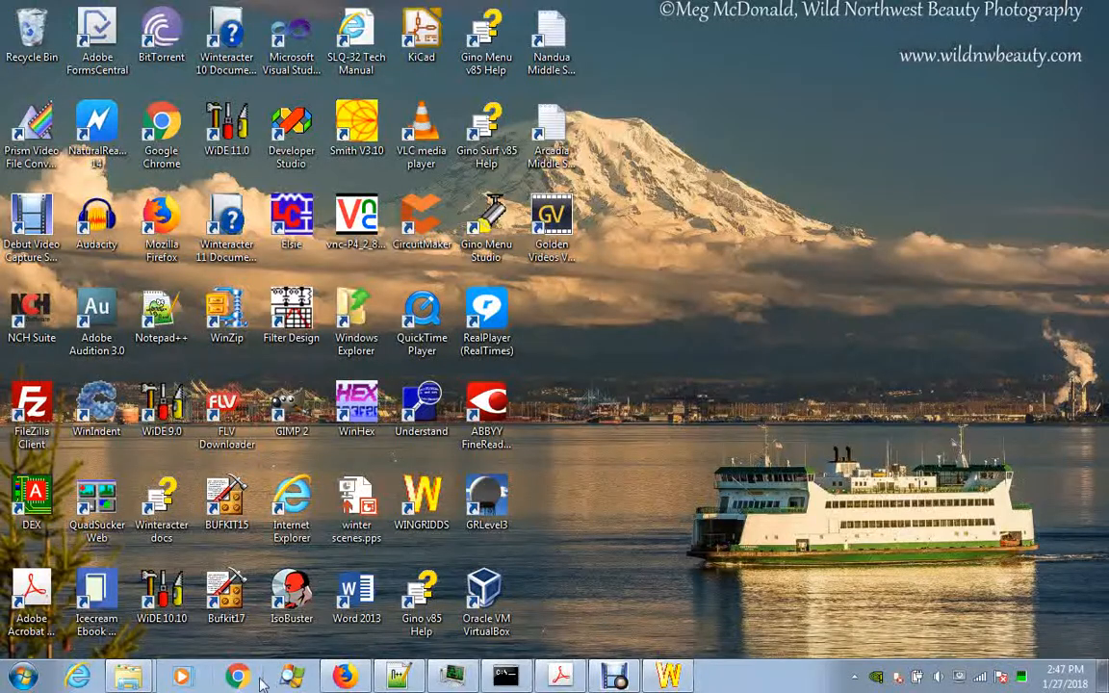
click(104, 617)
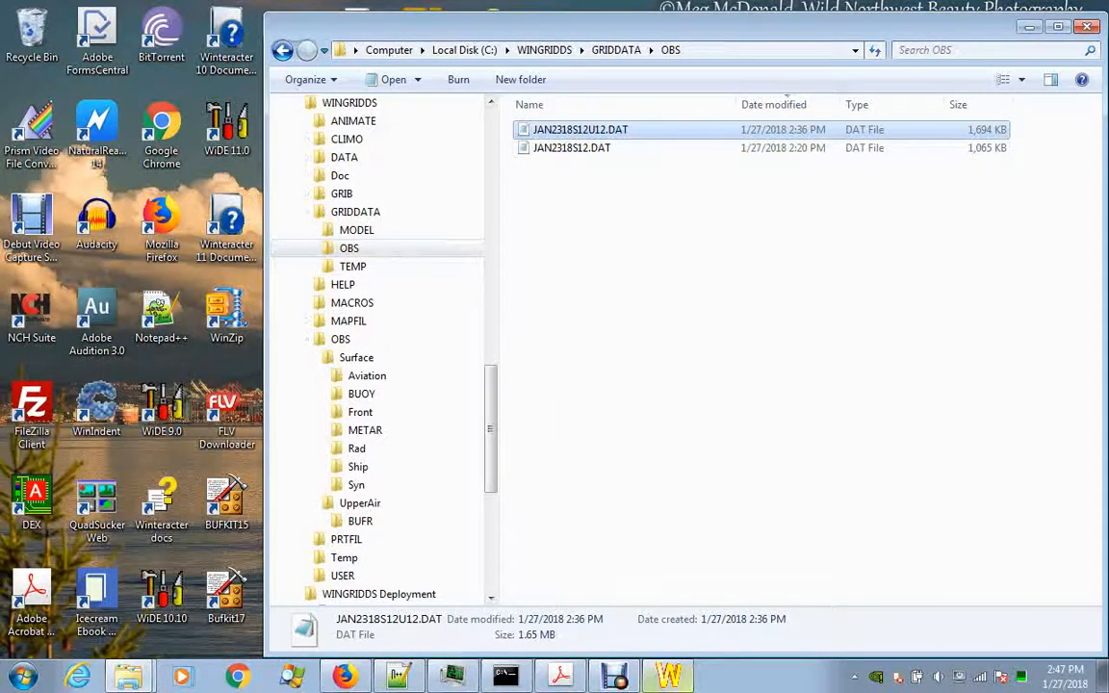
click(674, 679)
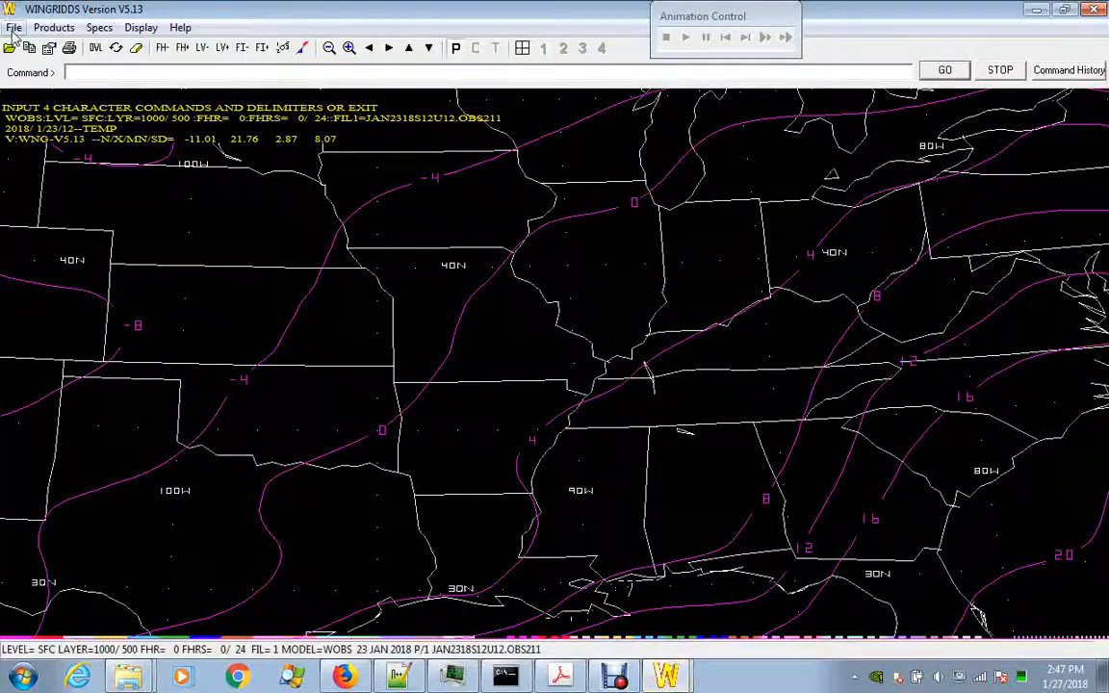
click(13, 27)
click(35, 361)
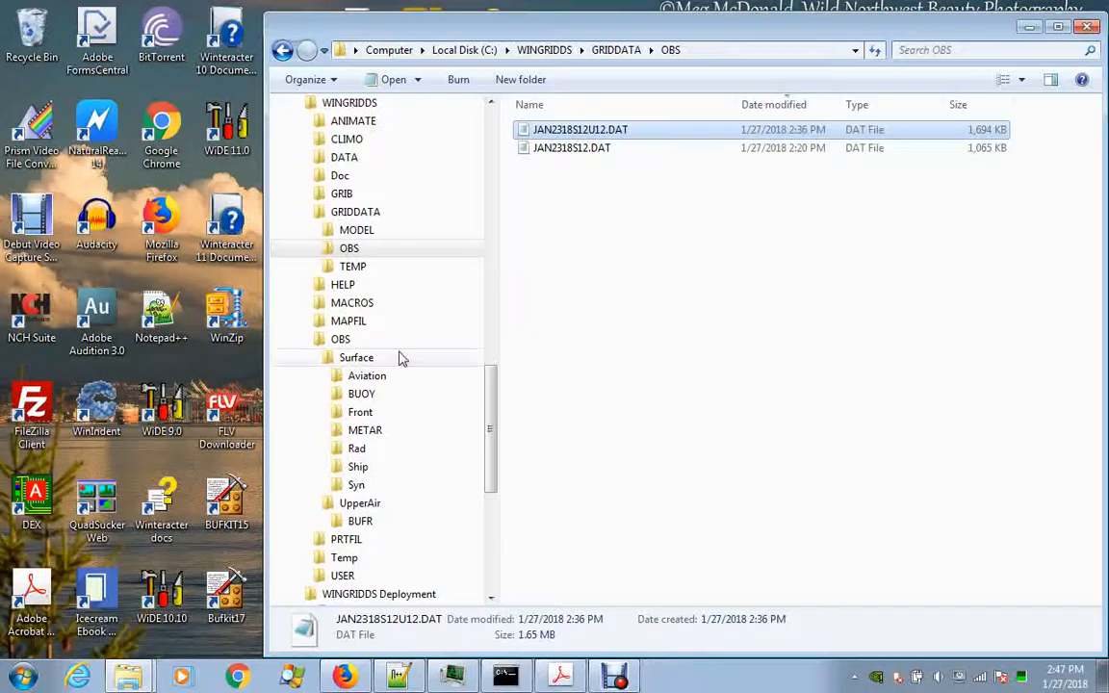
Step: Delete JAN2318S12.DAT from the GRIDDATA\OBS folder and JAN2318S12.OBS211 from the GRIDDATA folder
click(520, 147)
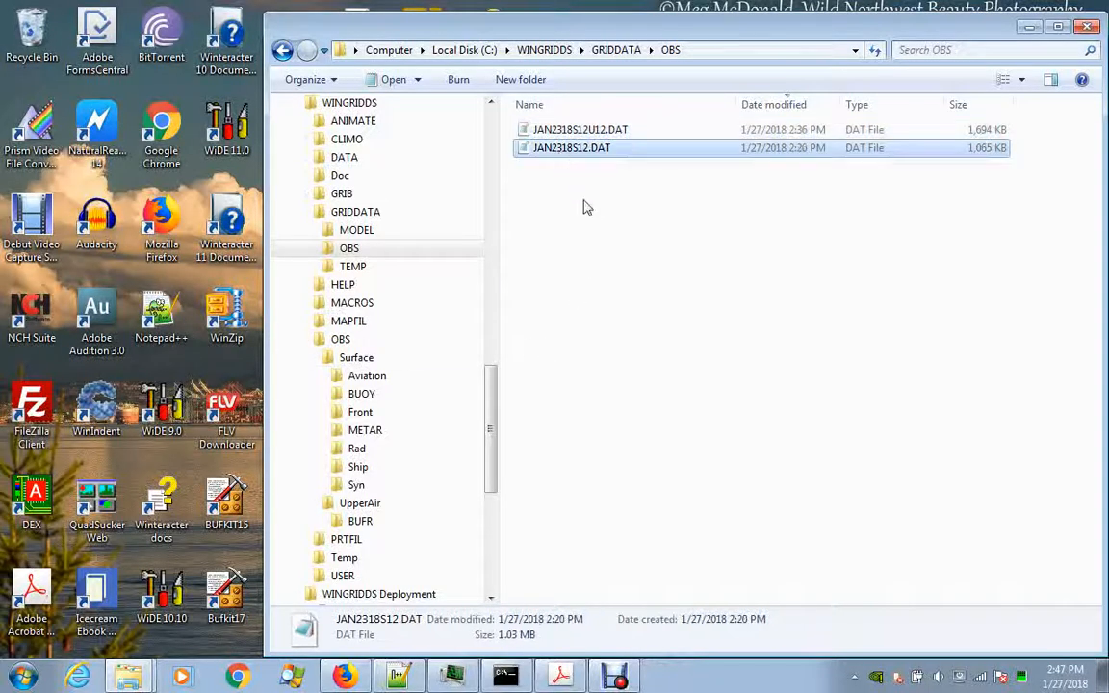
key(Delete)
key(Return)
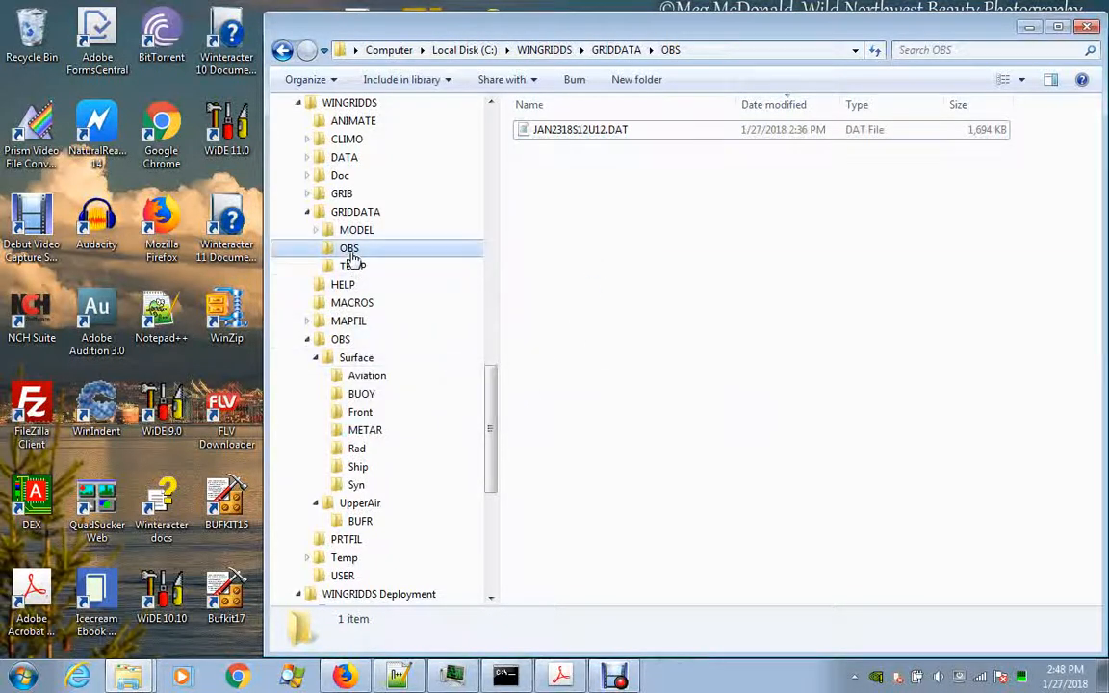
click(361, 212)
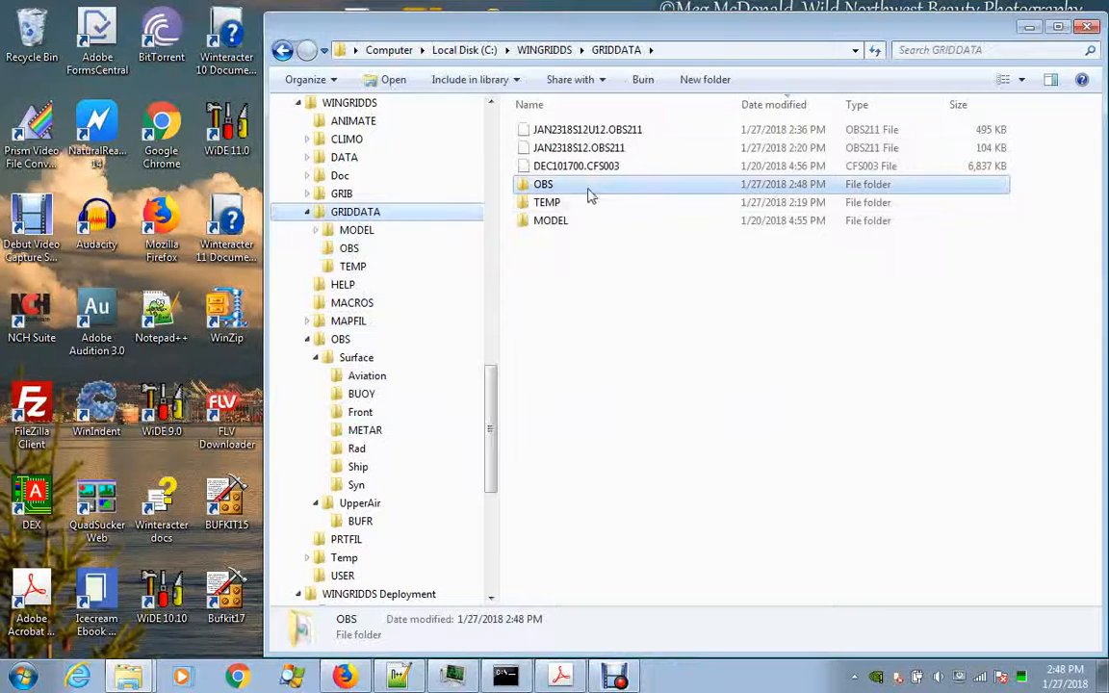
click(597, 147)
key(Delete)
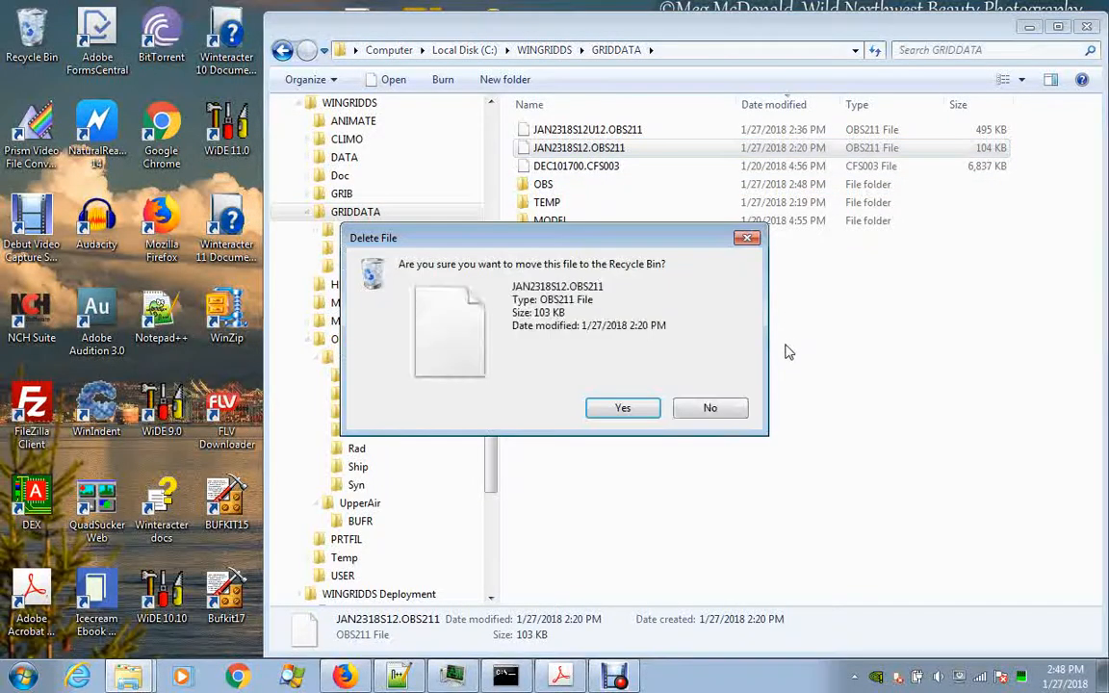
key(Return)
Step: From the TEMP folder, move JAN2318S12.DAT to GRIDDATA\OBS and copy JAN2318S12.OBS211 to GRIDDATA
double_click(541, 188)
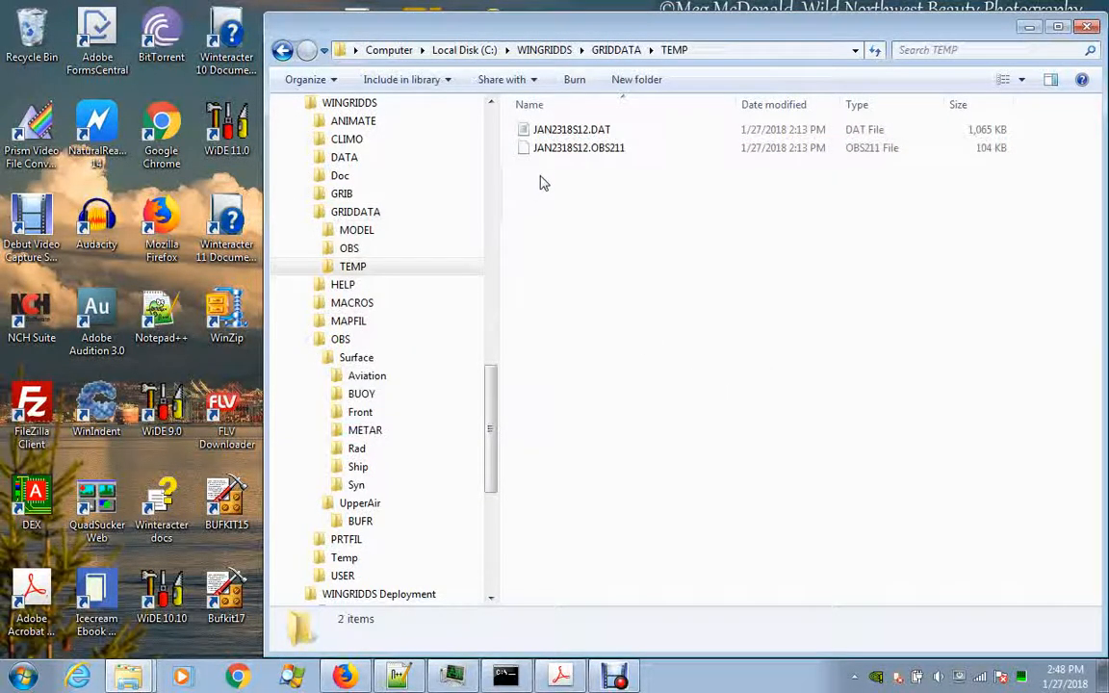
click(566, 134)
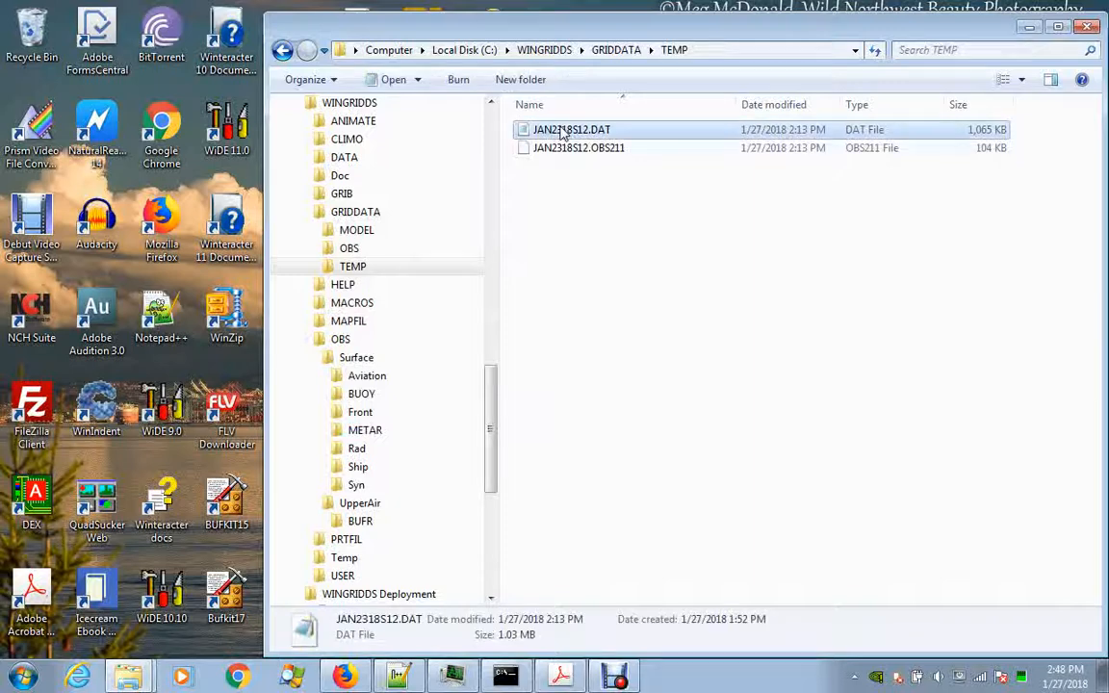
drag(565, 134, 414, 258)
click(462, 280)
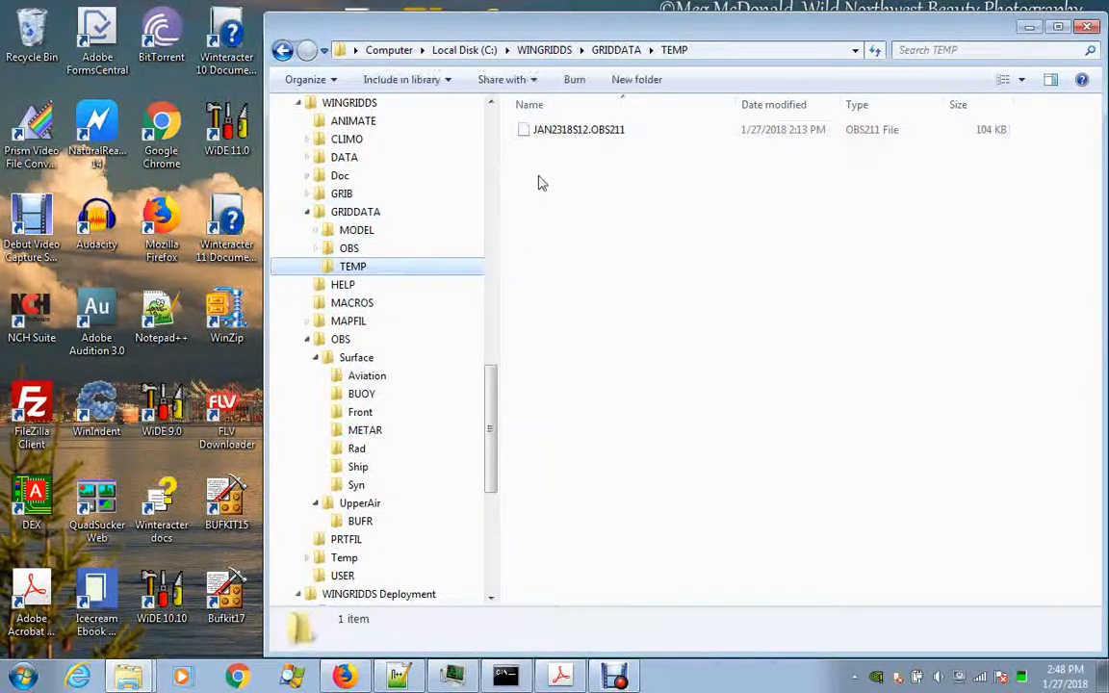
click(556, 134)
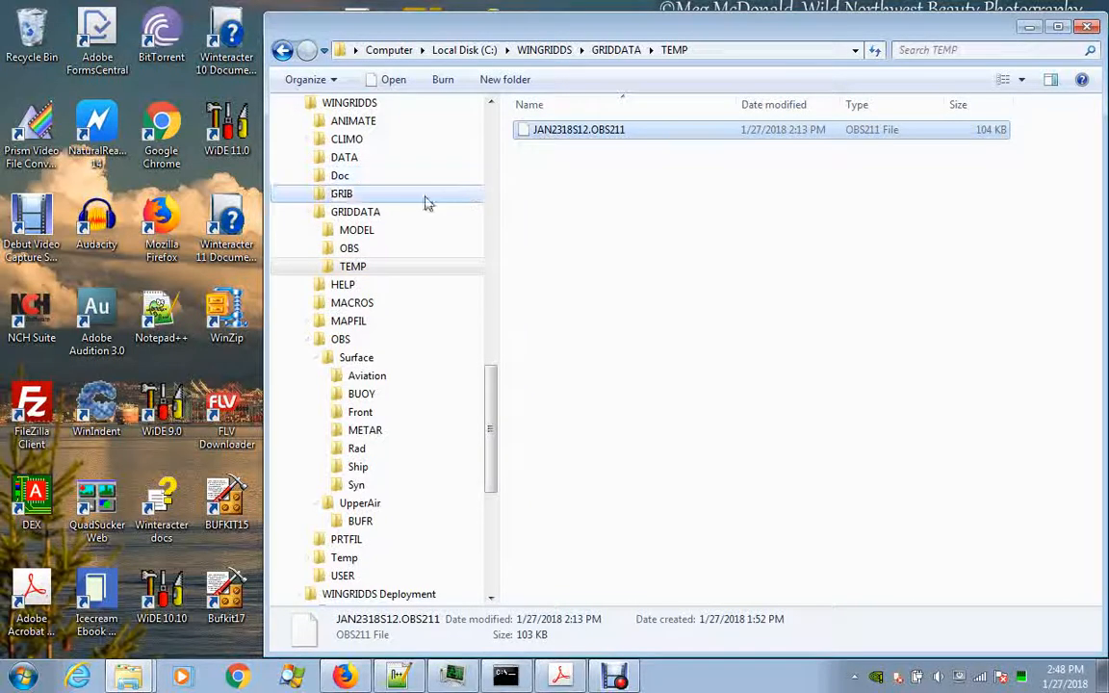
drag(412, 218, 433, 214)
click(450, 222)
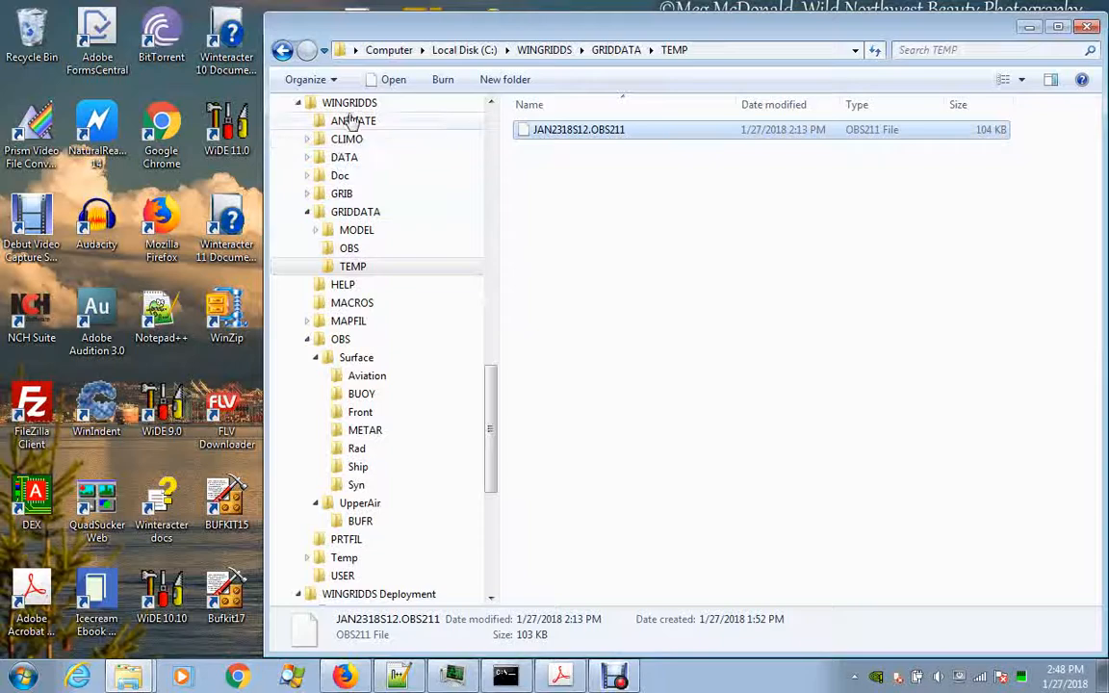
Step: Restart WINGRIDDS from the desktop and open the processed data file JAN2318S12.OBS211
drag(271, 157, 517, 178)
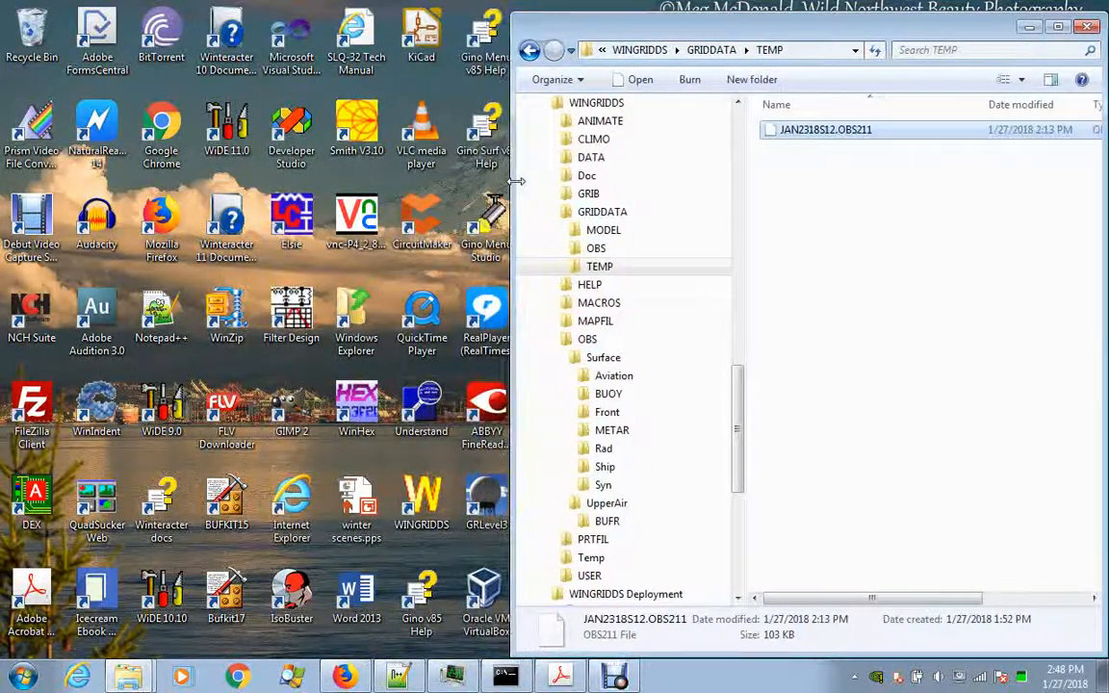
double_click(445, 507)
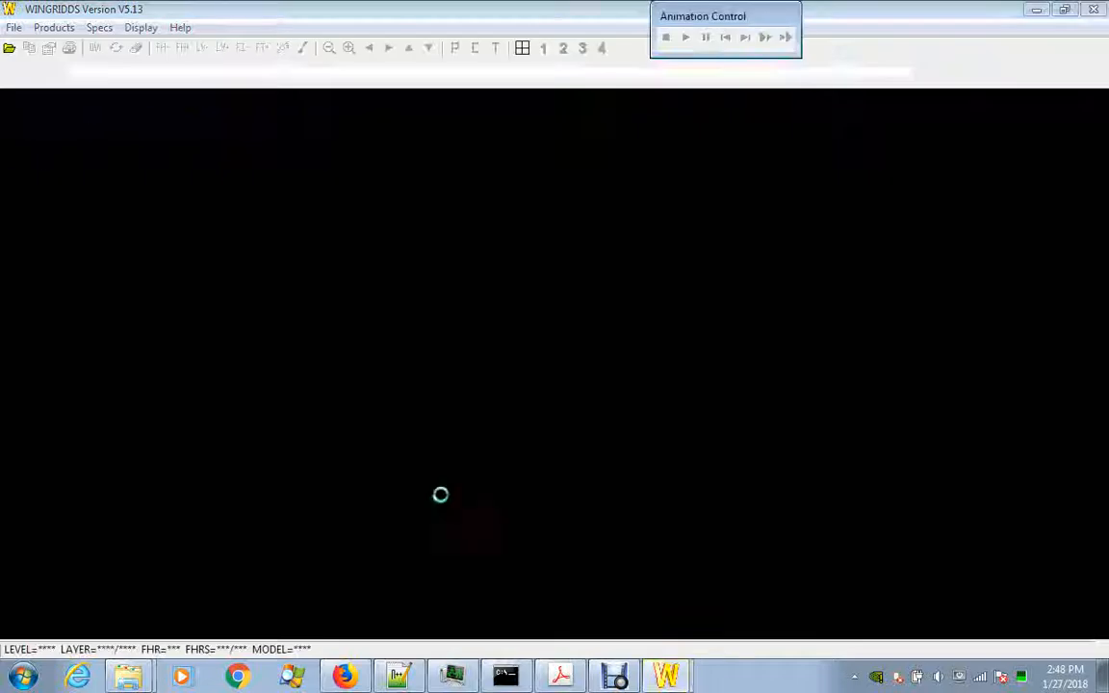
click(9, 48)
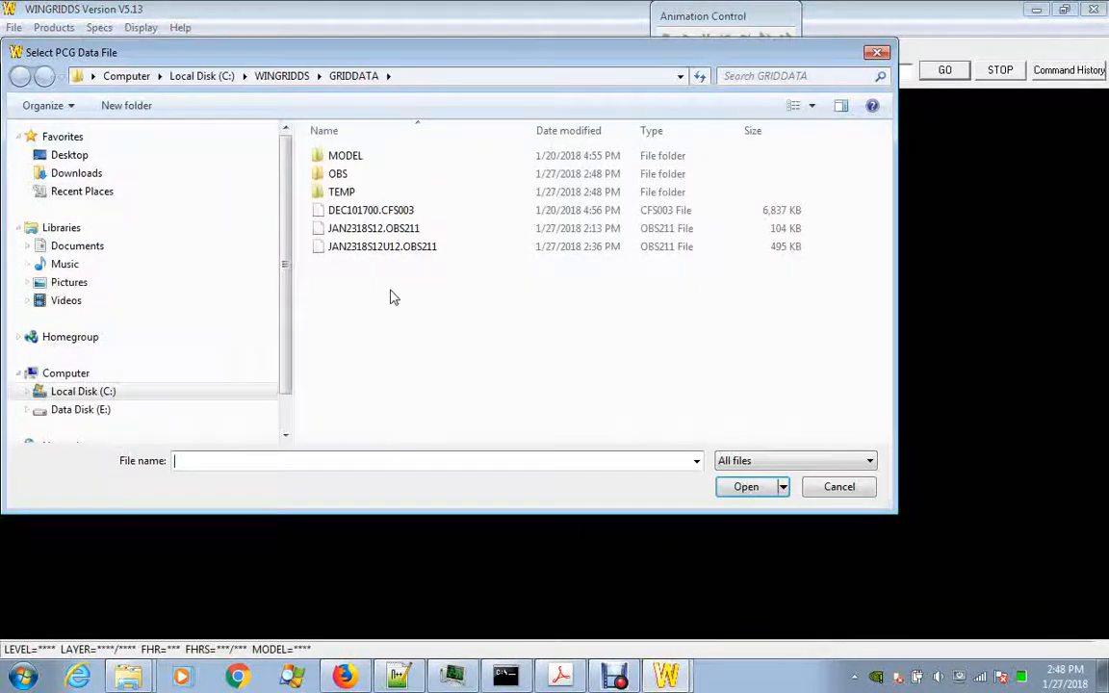
double_click(378, 230)
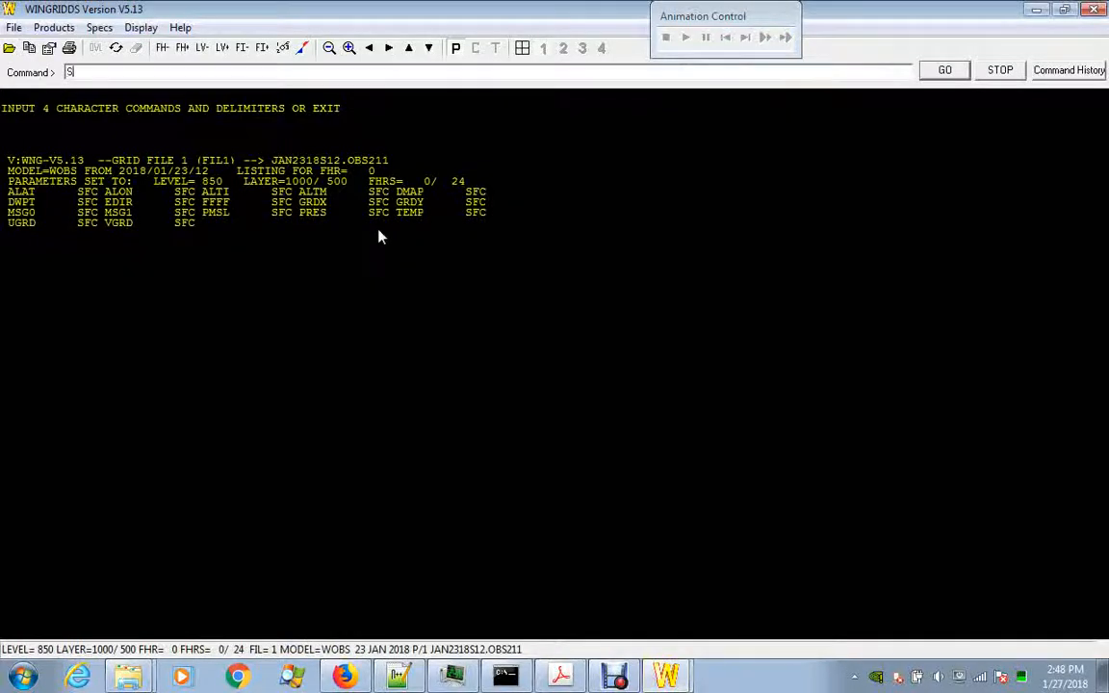
Step: Plot surface temperature with TEMP SFC and overlay the station identifiers
key(BackSpace)
key(BackSpace)
key(BackSpace)
key(BackSpace)
text(TEM)
key(Return)
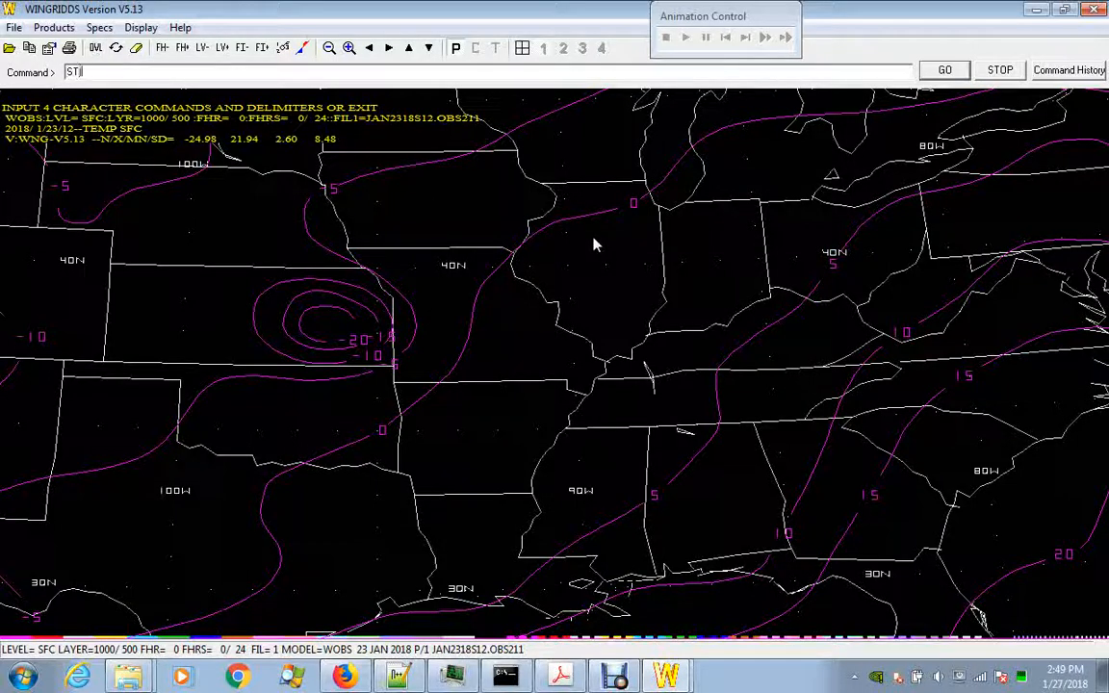
key(Return)
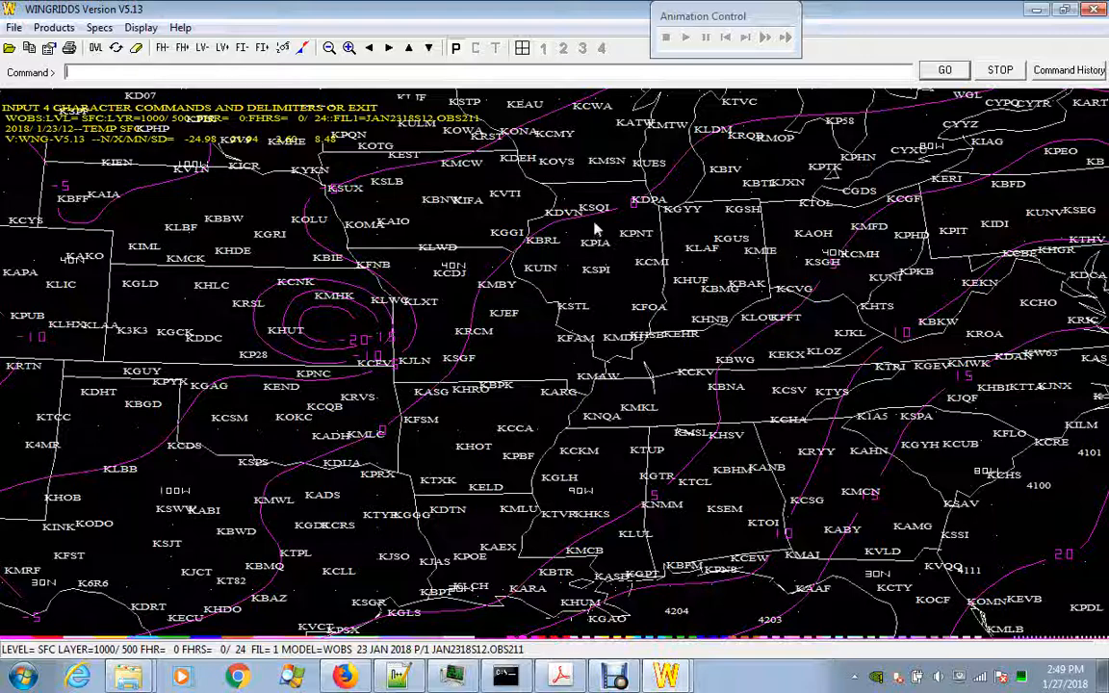
Step: Zoom the map in around the closed cold contours over Kansas and plot temperature with station identifiers using TEMP/STID
click(349, 50)
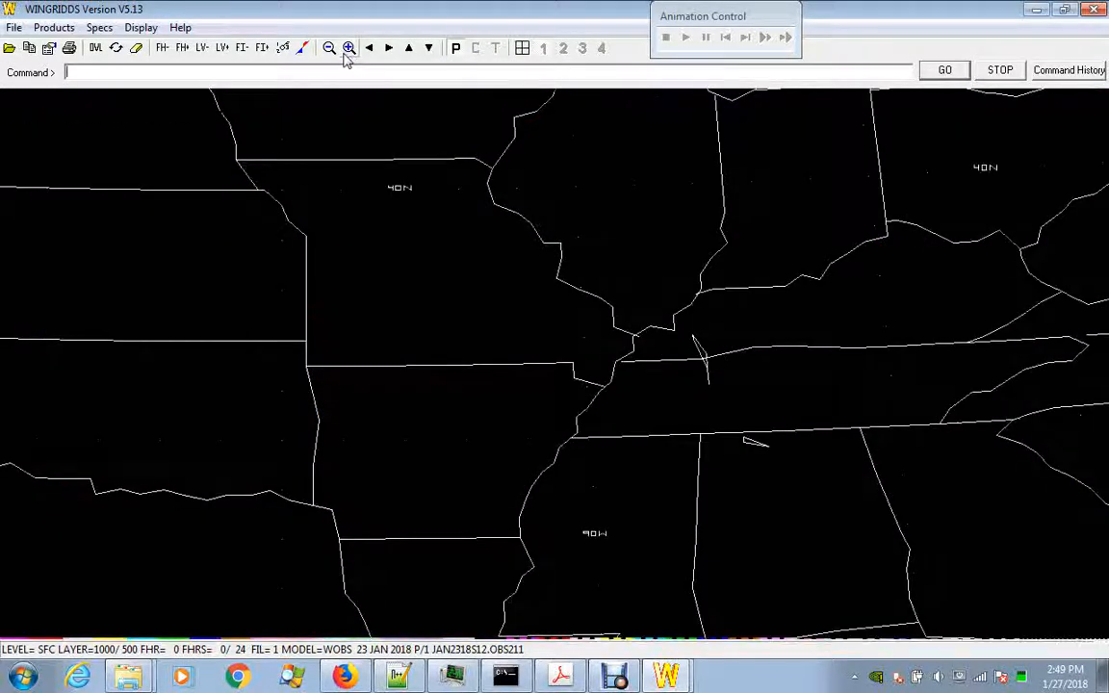
click(369, 50)
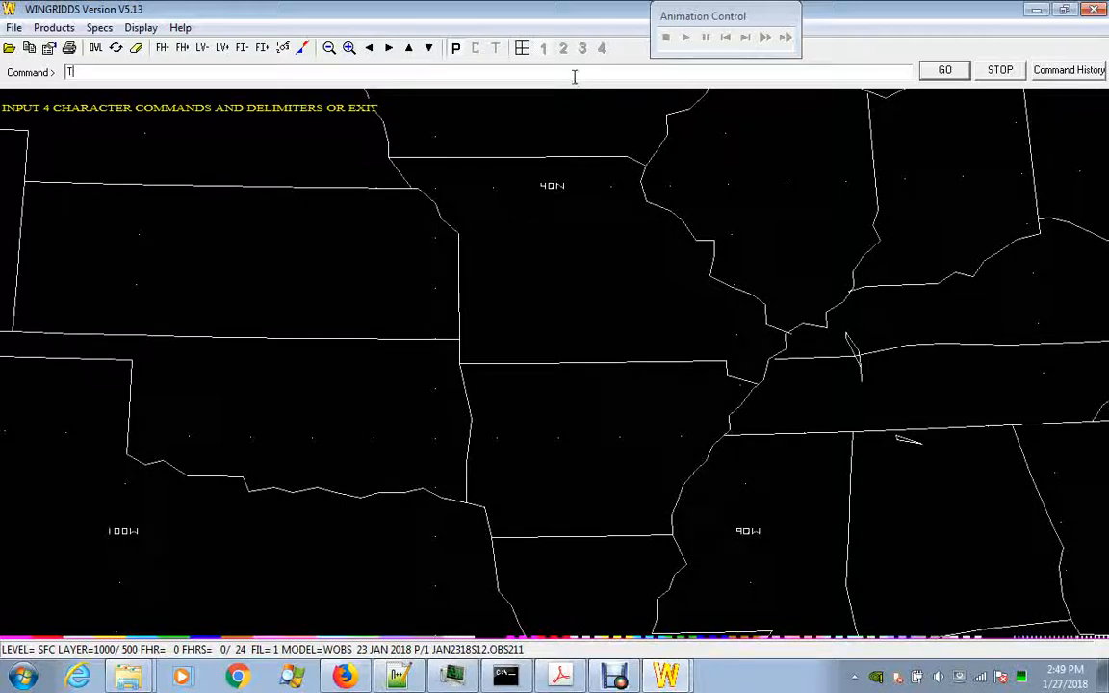
text(EMP/STID)
key(Return)
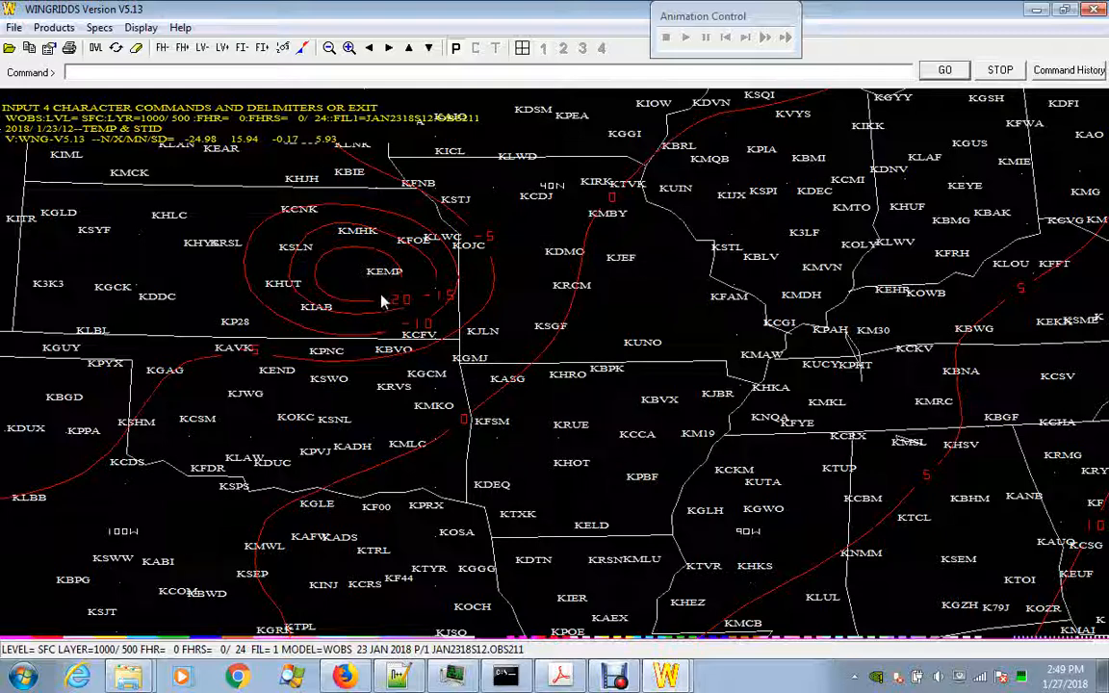
Step: Open the observation data conversion settings and set the day of the month of observation to 23
click(13, 28)
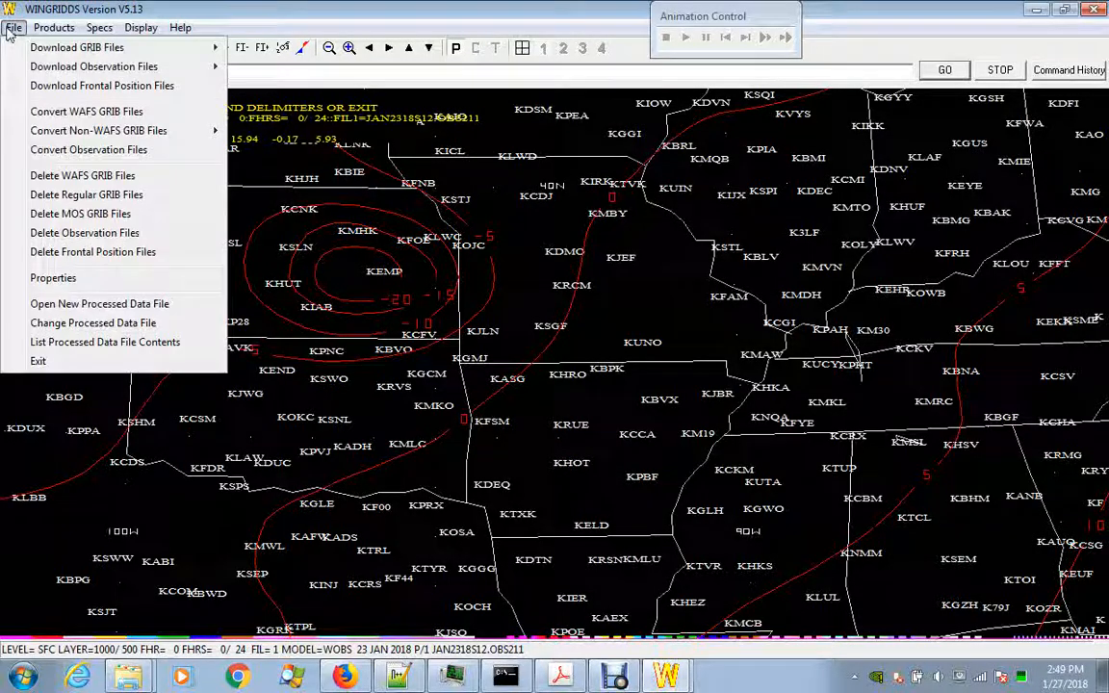
click(84, 149)
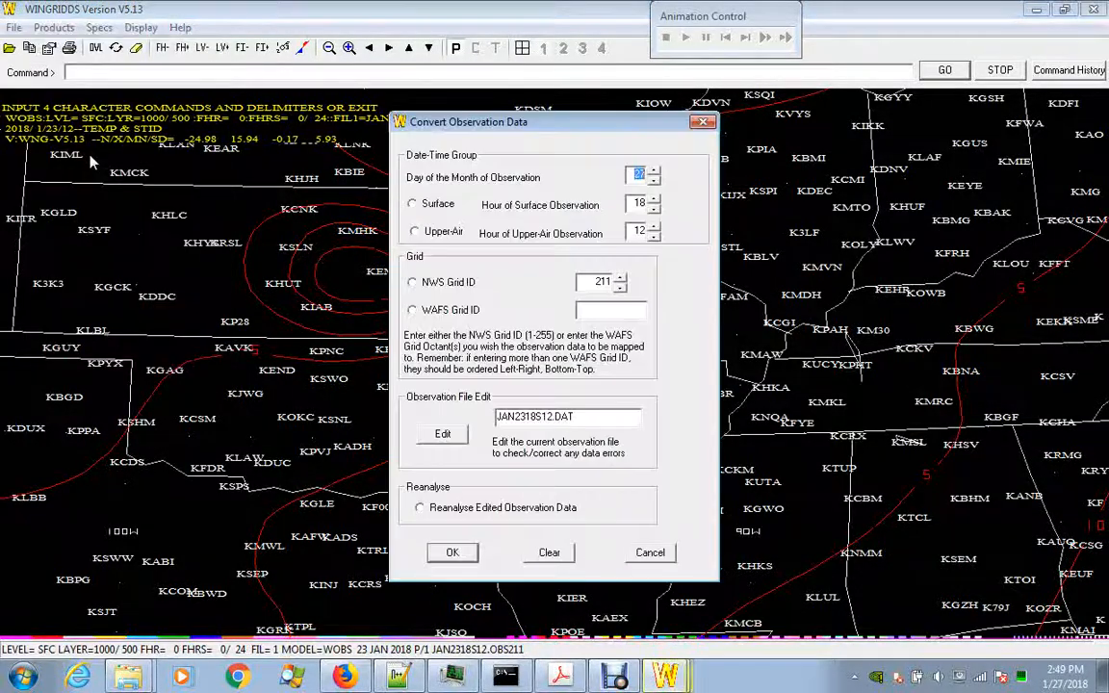
click(654, 172)
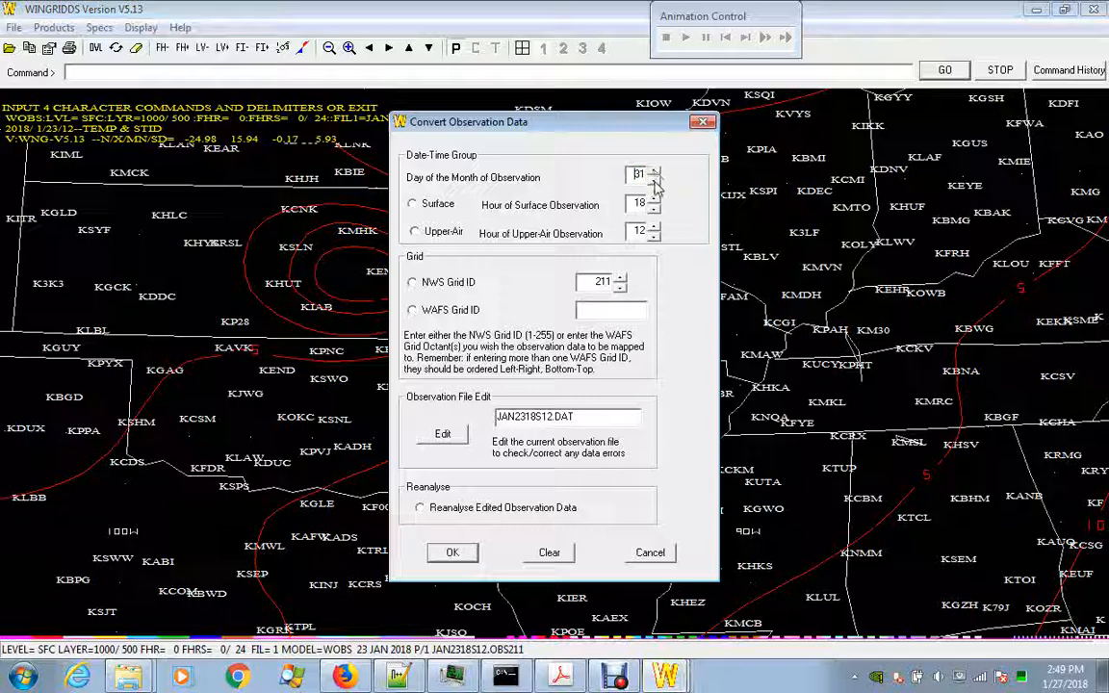
click(655, 181)
click(655, 181)
click(655, 181)
click(655, 181)
click(655, 181)
click(655, 181)
click(655, 181)
click(655, 181)
Step: Set the surface observation hour to 12 and choose surface data on the NWS grid with ID 211
click(654, 209)
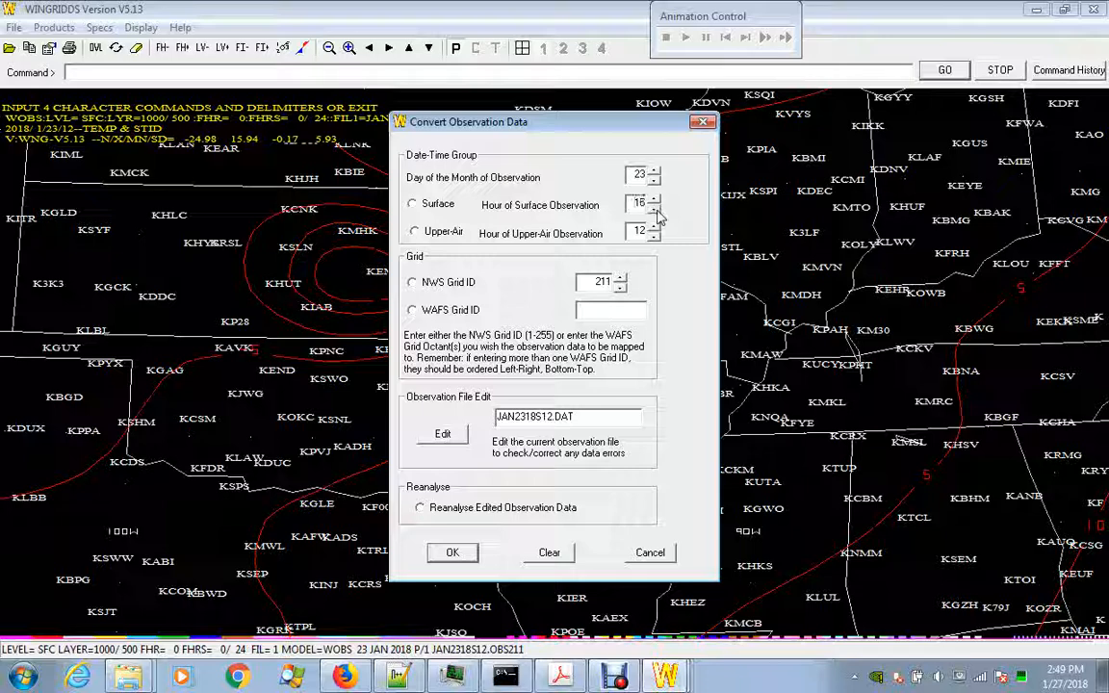
click(655, 210)
click(656, 209)
click(656, 210)
click(656, 210)
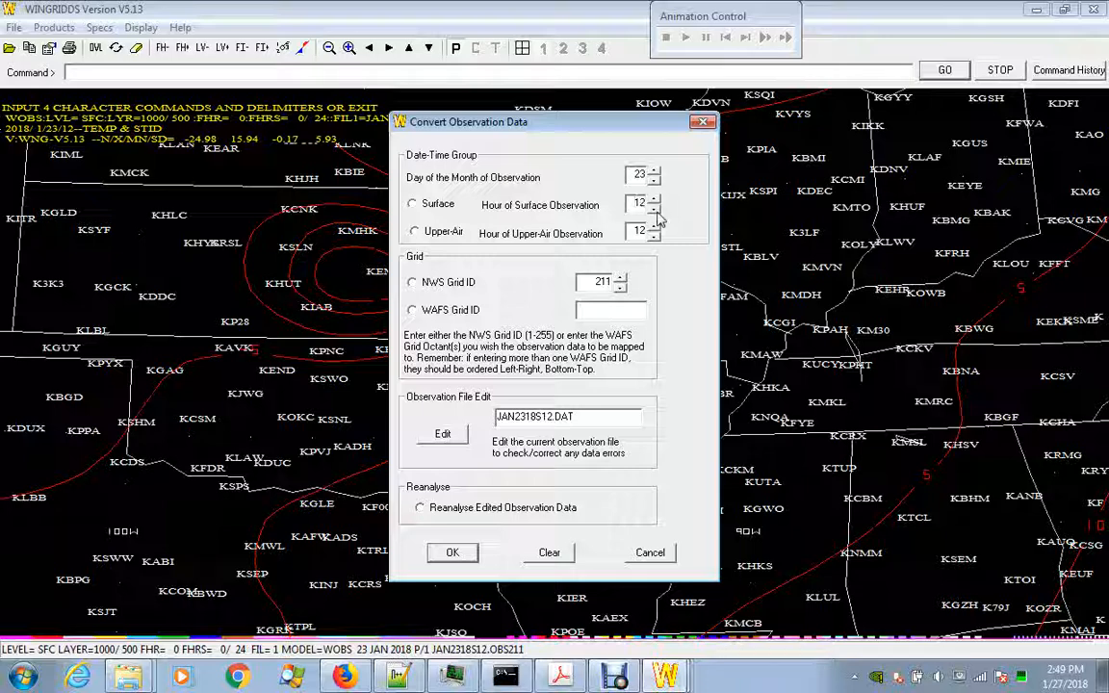
click(445, 207)
click(424, 283)
Step: Open the observation file JAN2318S12.DAT for editing and find the station KEMP
click(444, 435)
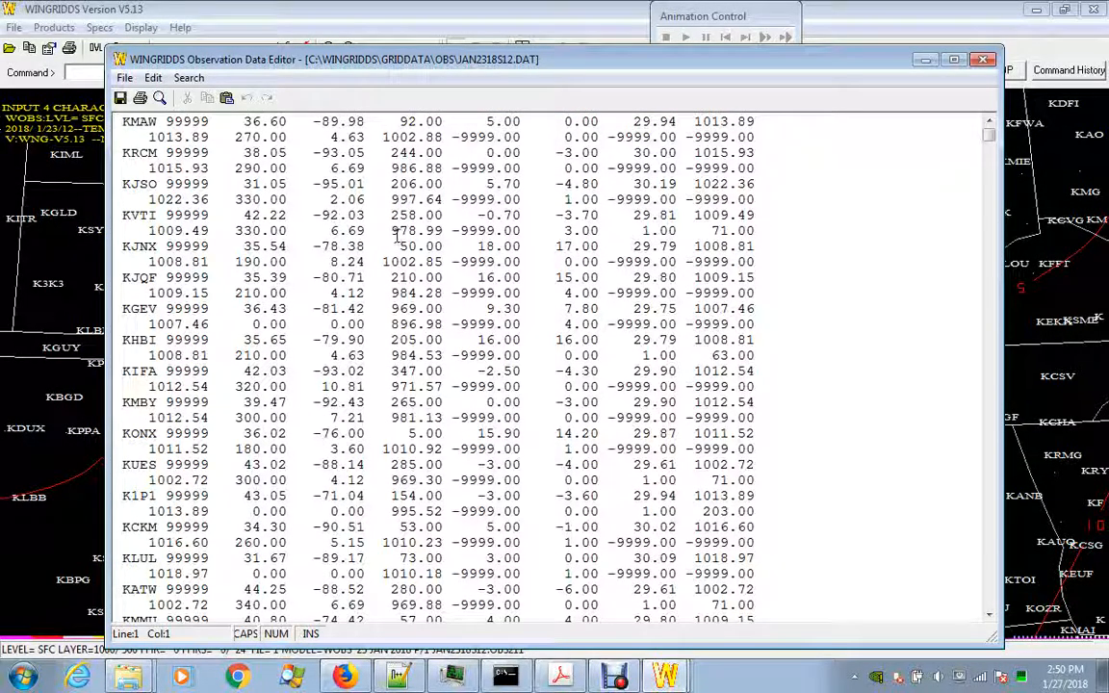
click(189, 78)
click(179, 96)
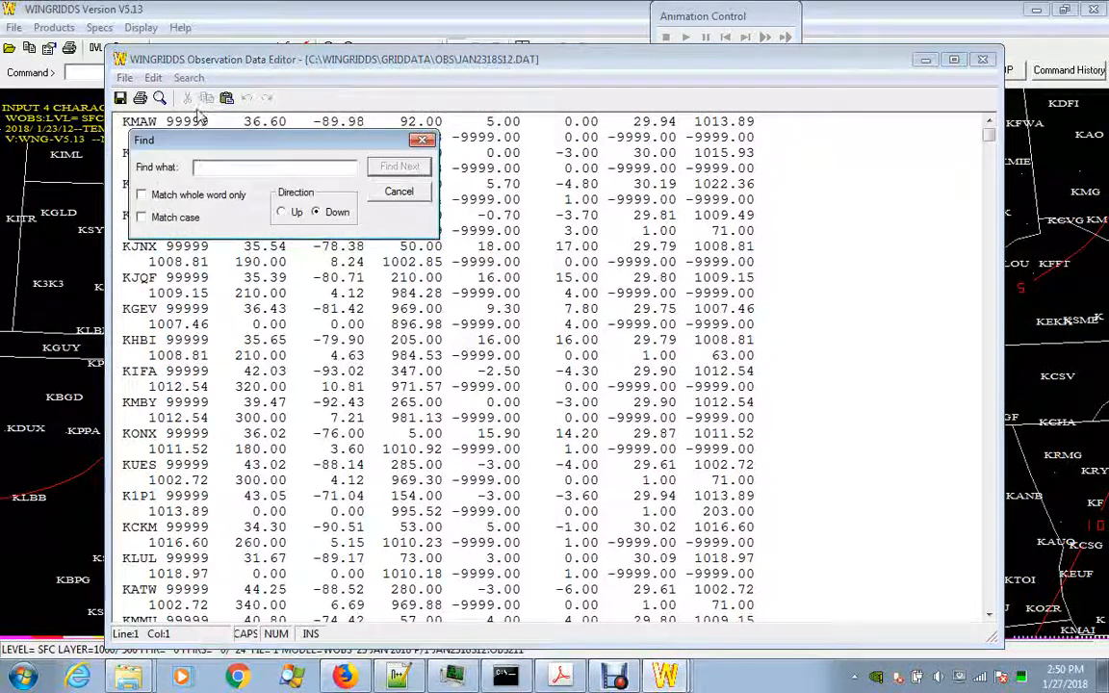
text(KEMP)
key(Return)
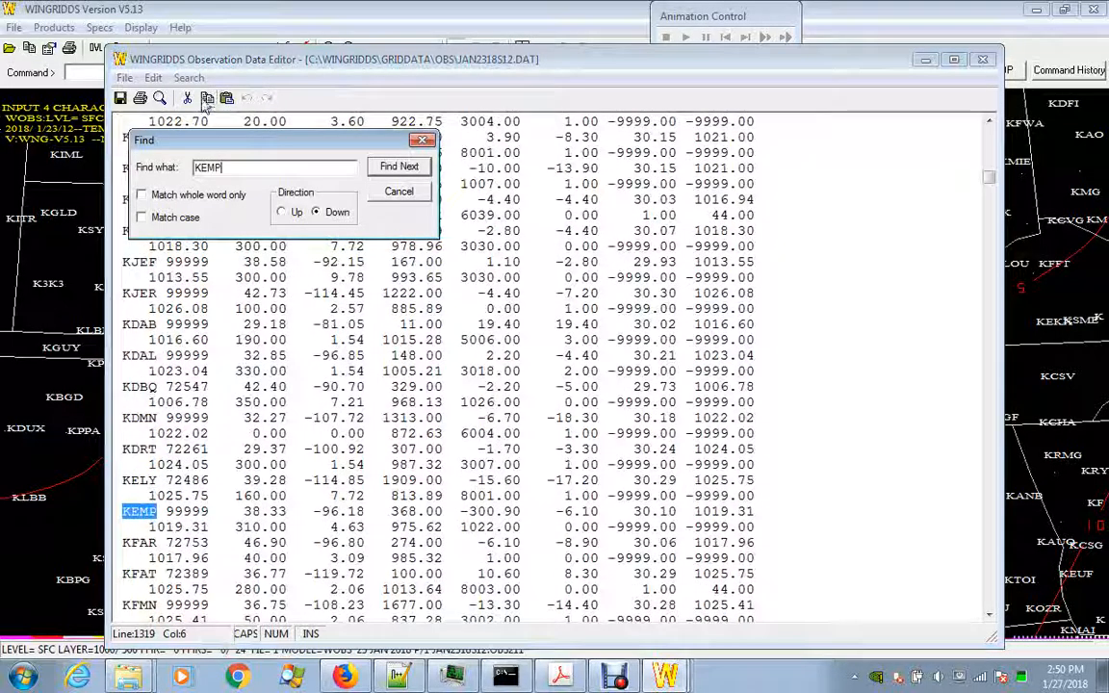
click(396, 192)
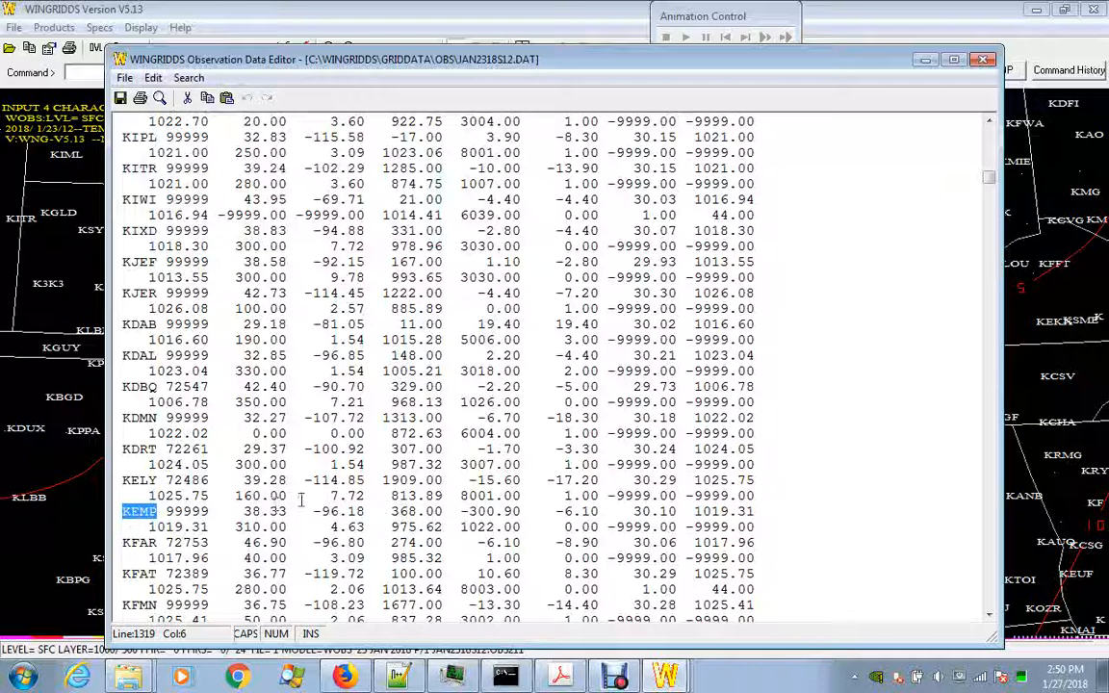
Step: Correct KEMP's temperature to -3.90, save the observation file and close the data editor
click(480, 513)
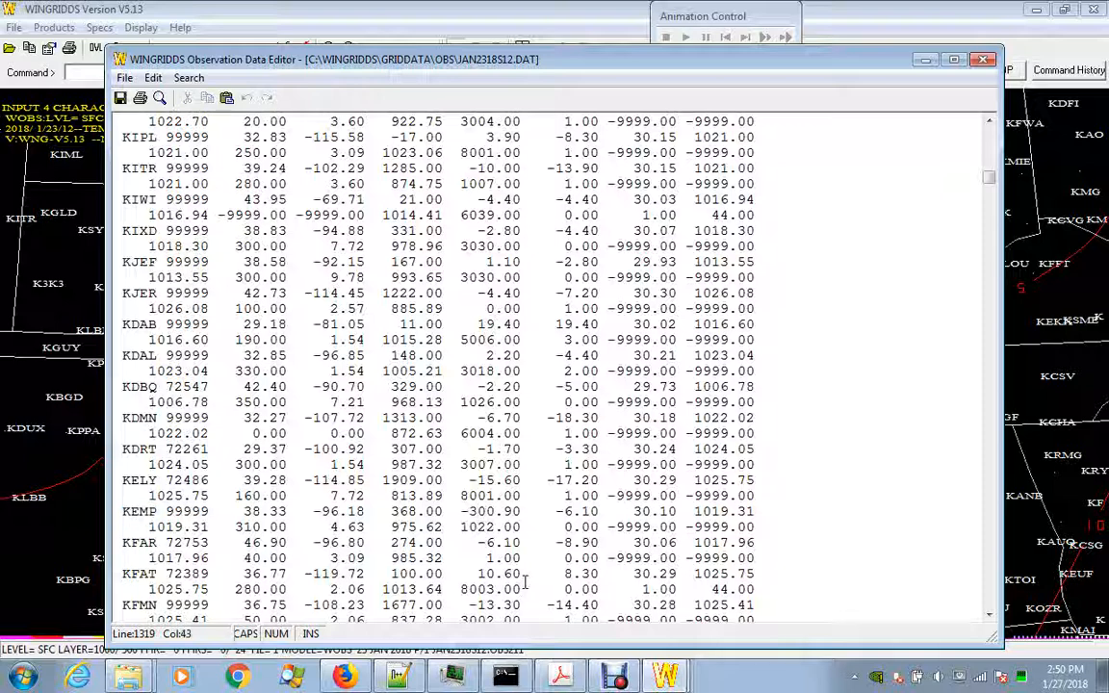
key(Delete)
key(Delete)
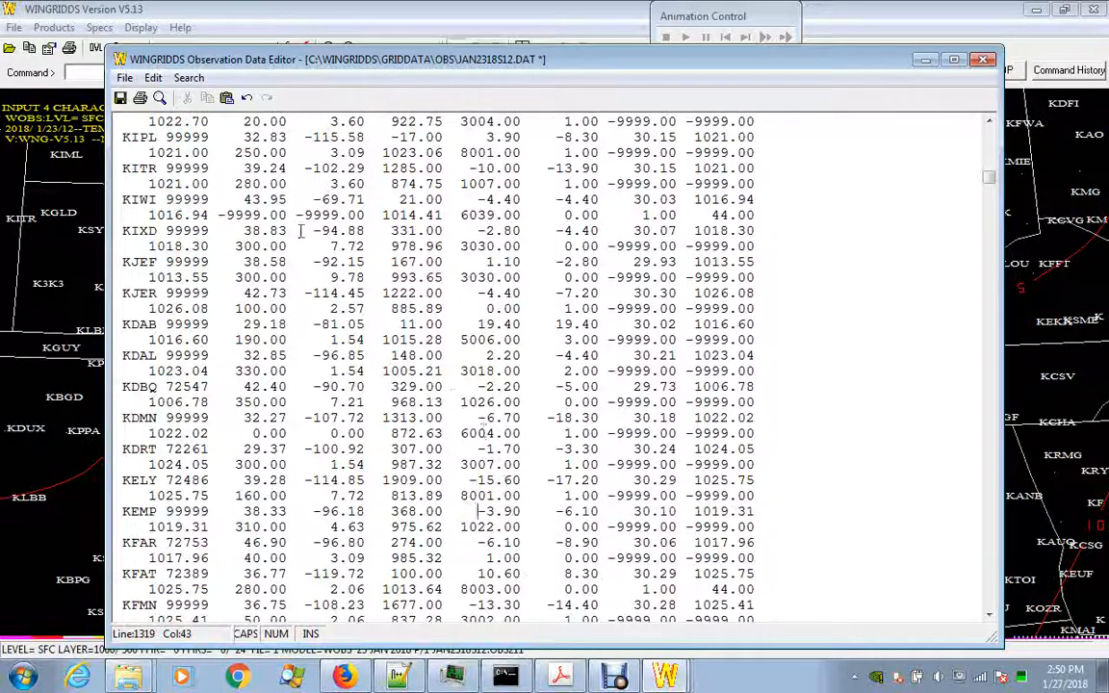
click(120, 98)
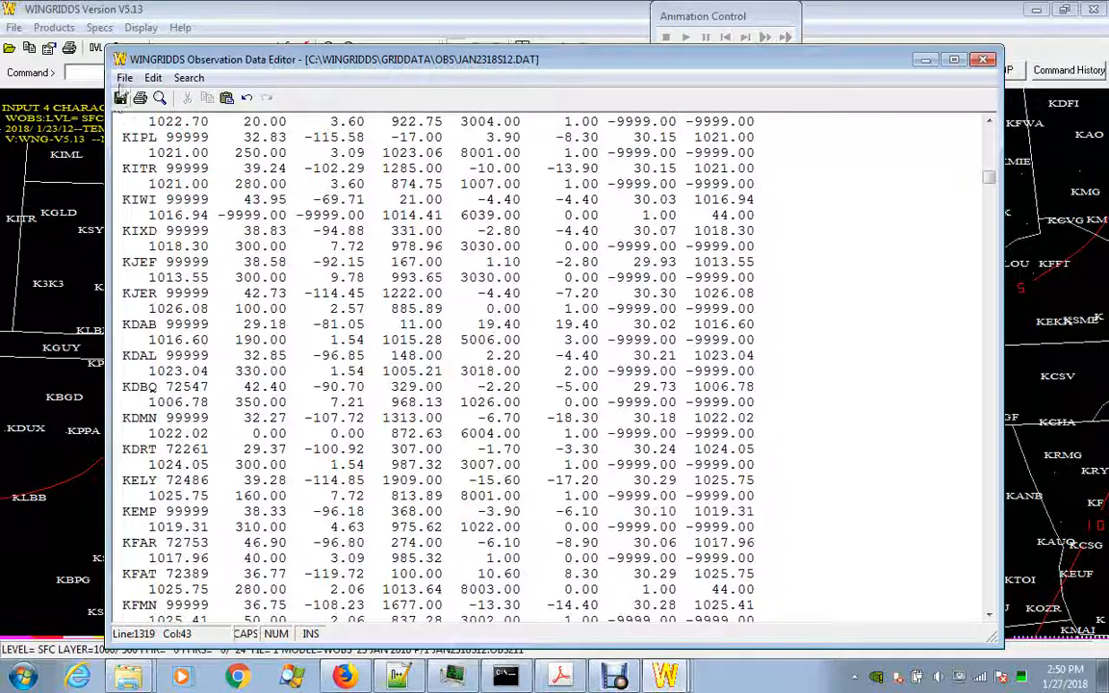
click(124, 77)
click(149, 189)
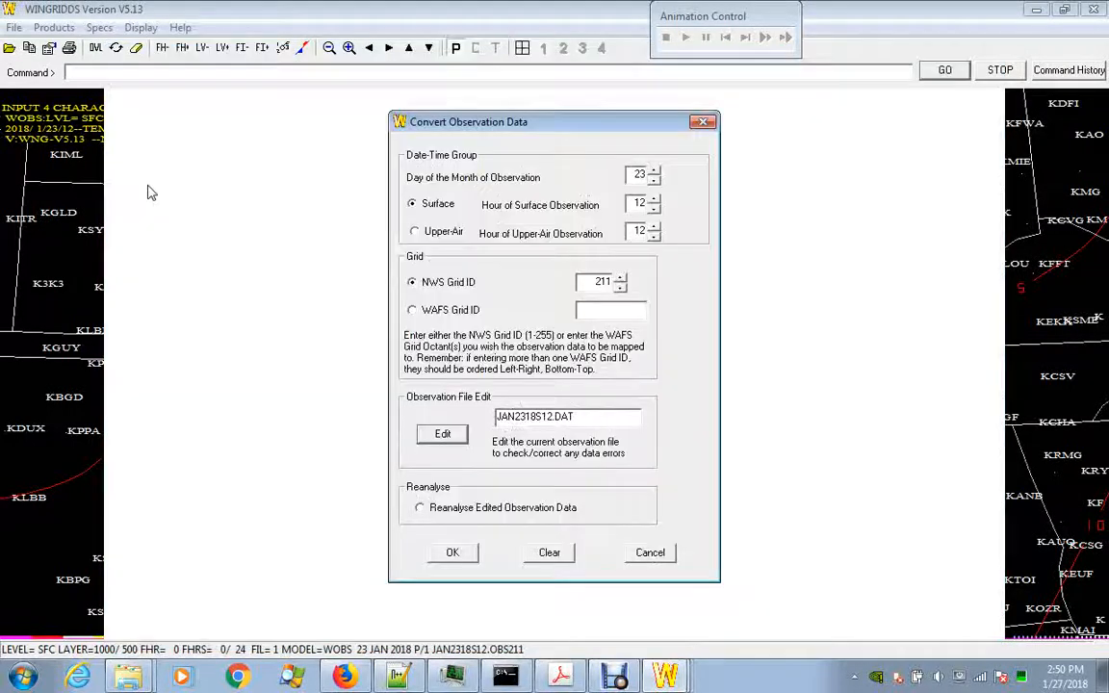
Step: Reanalyse the edited observation data and replot the map with the earlier TEMP & STID command
click(479, 509)
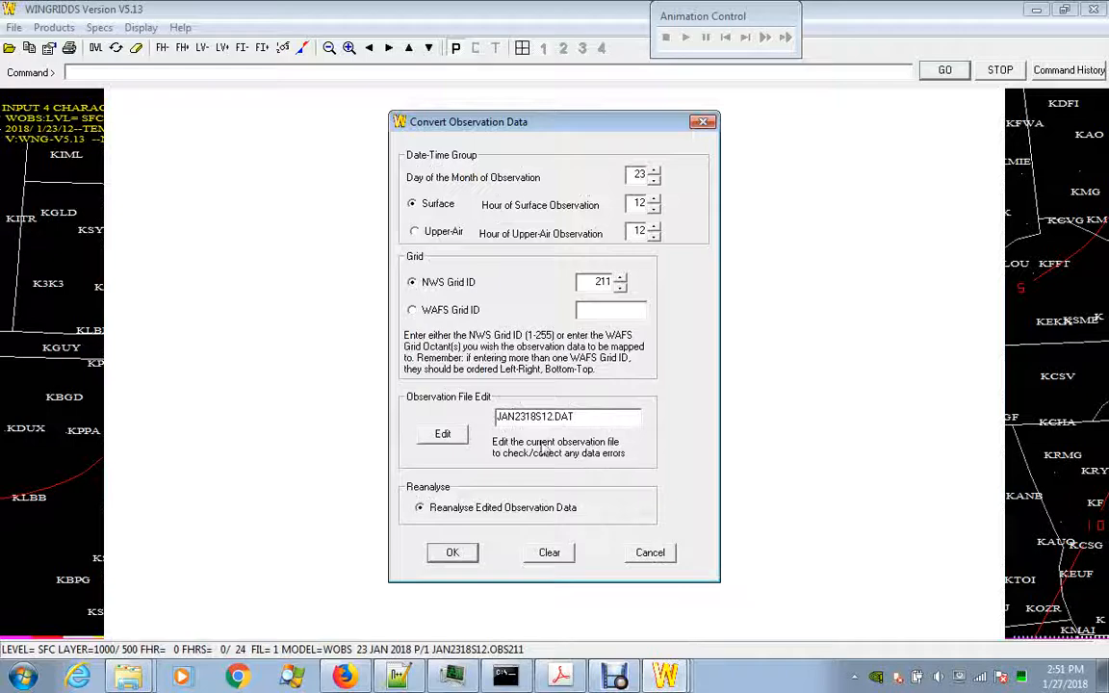
click(452, 553)
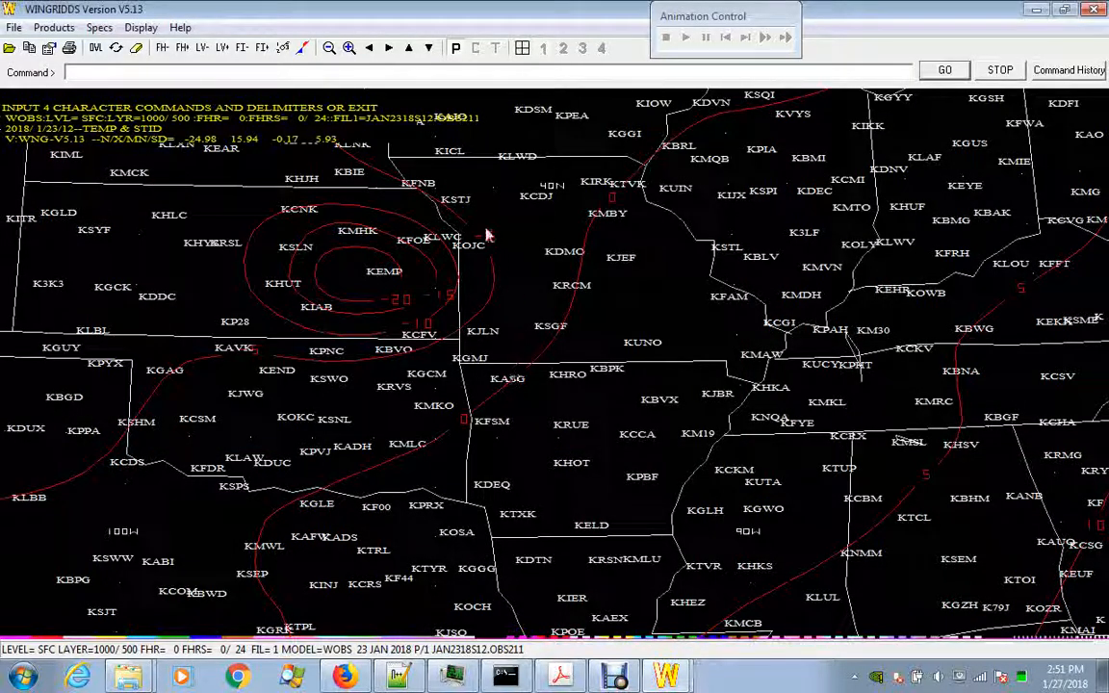
click(1064, 71)
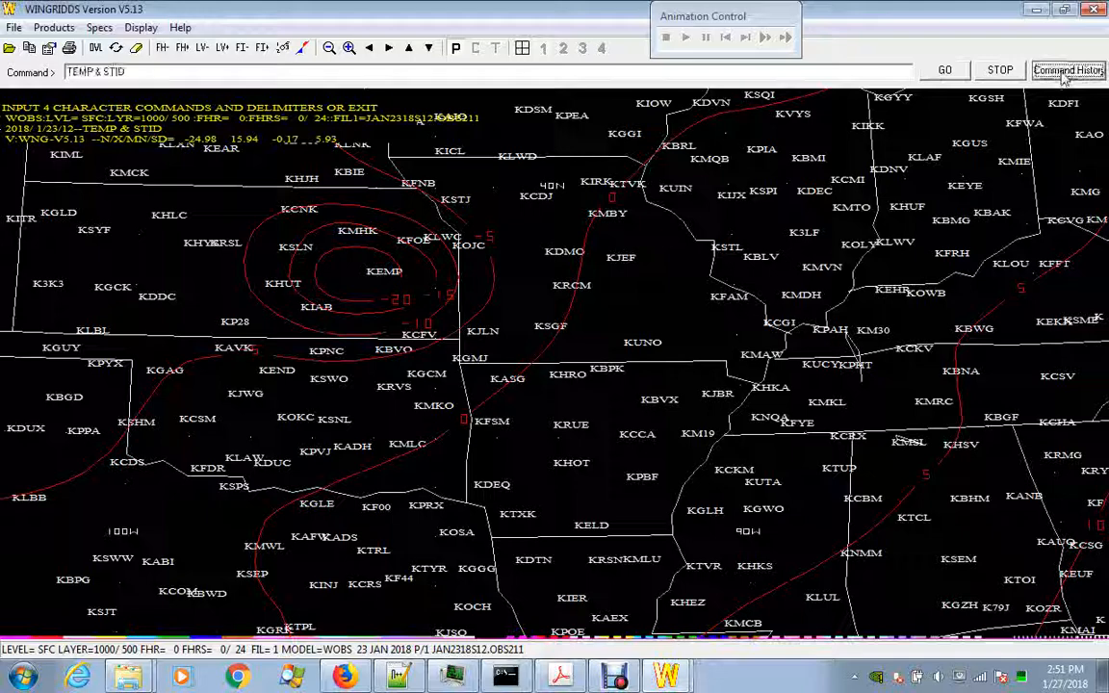
click(944, 72)
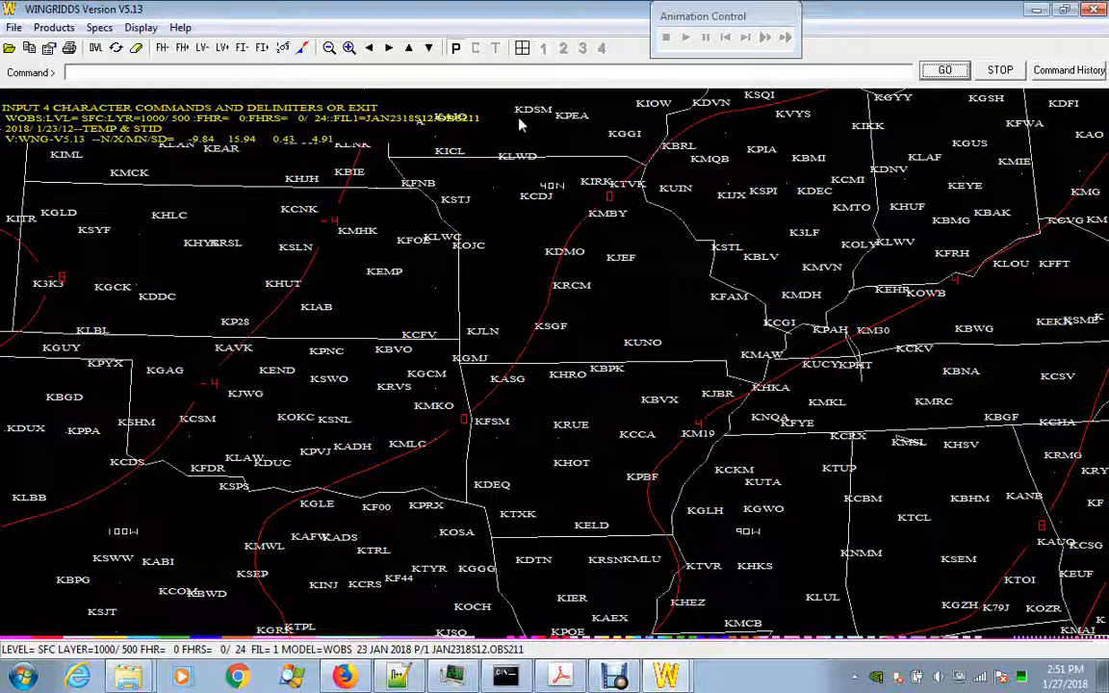
Step: Plot the surface station observations, then switch the station density with FULG and replot all of them
click(282, 49)
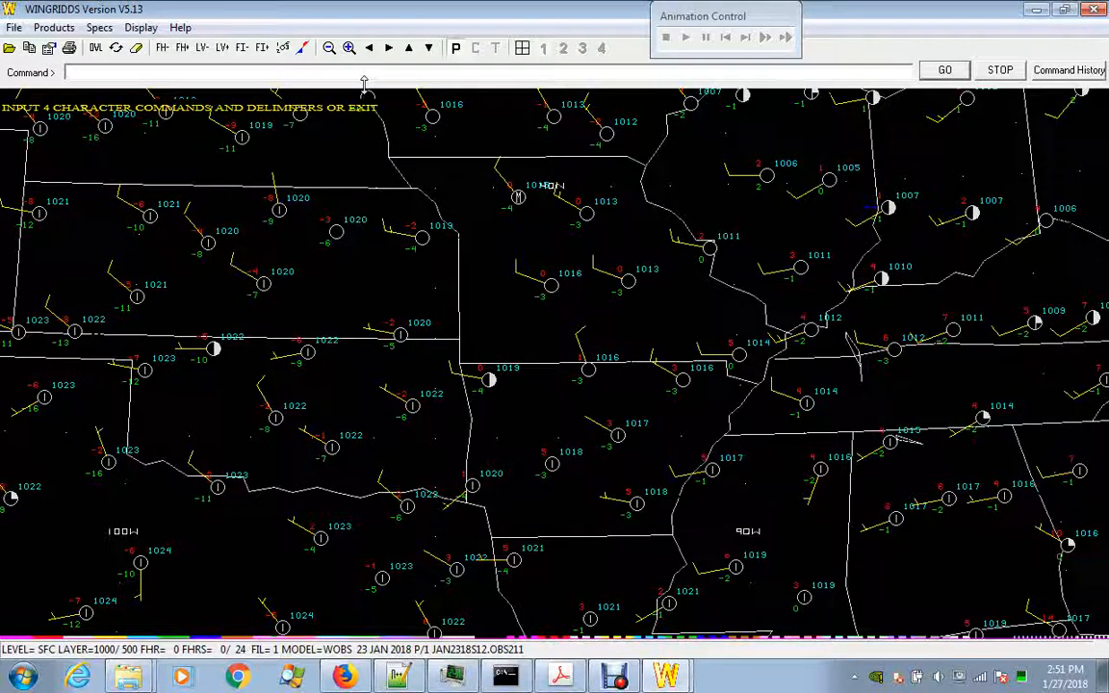
text(FULG)
key(Return)
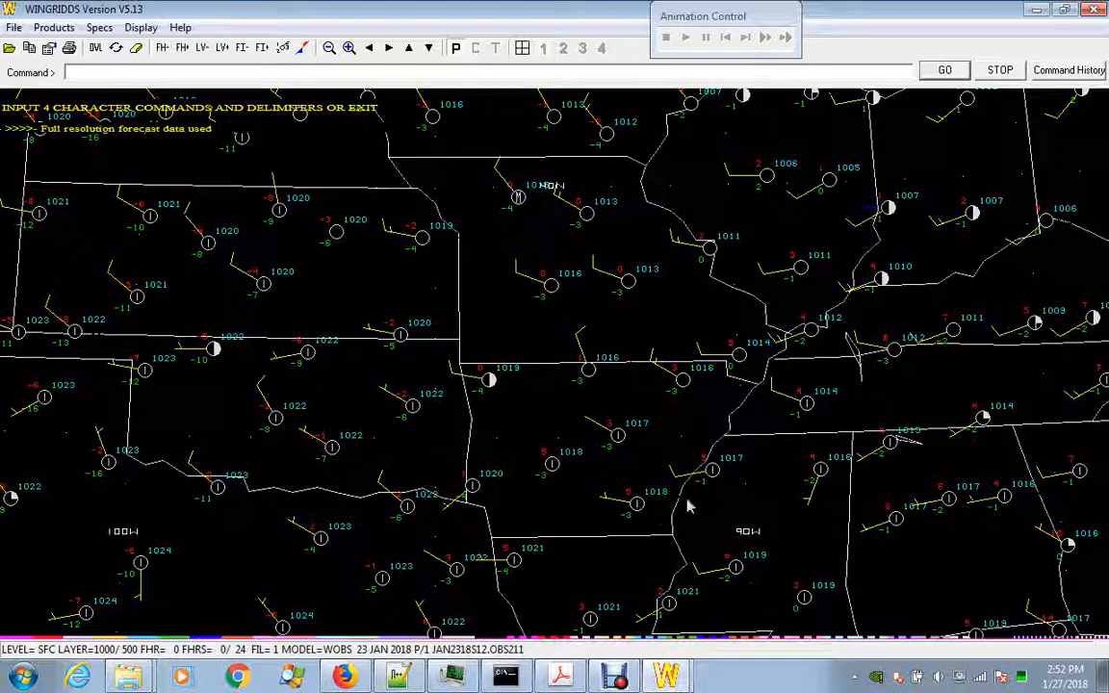
click(282, 53)
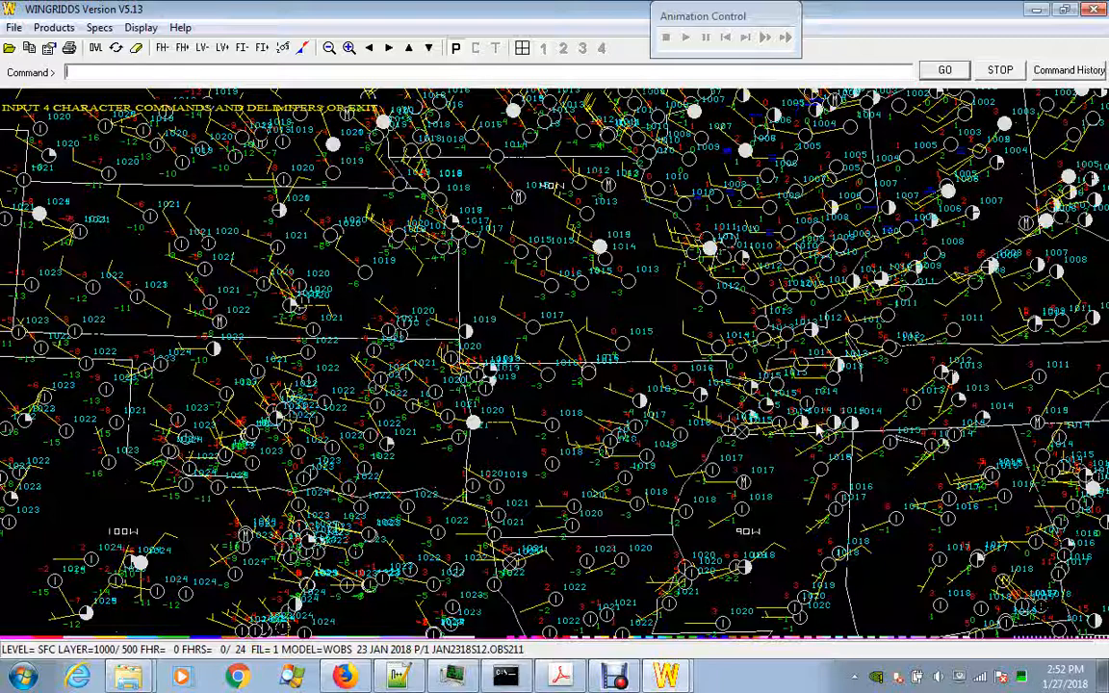
Step: Return the surface observation plot to its thinned station density and overlay the station identifiers with STID/
text(G)
key(Return)
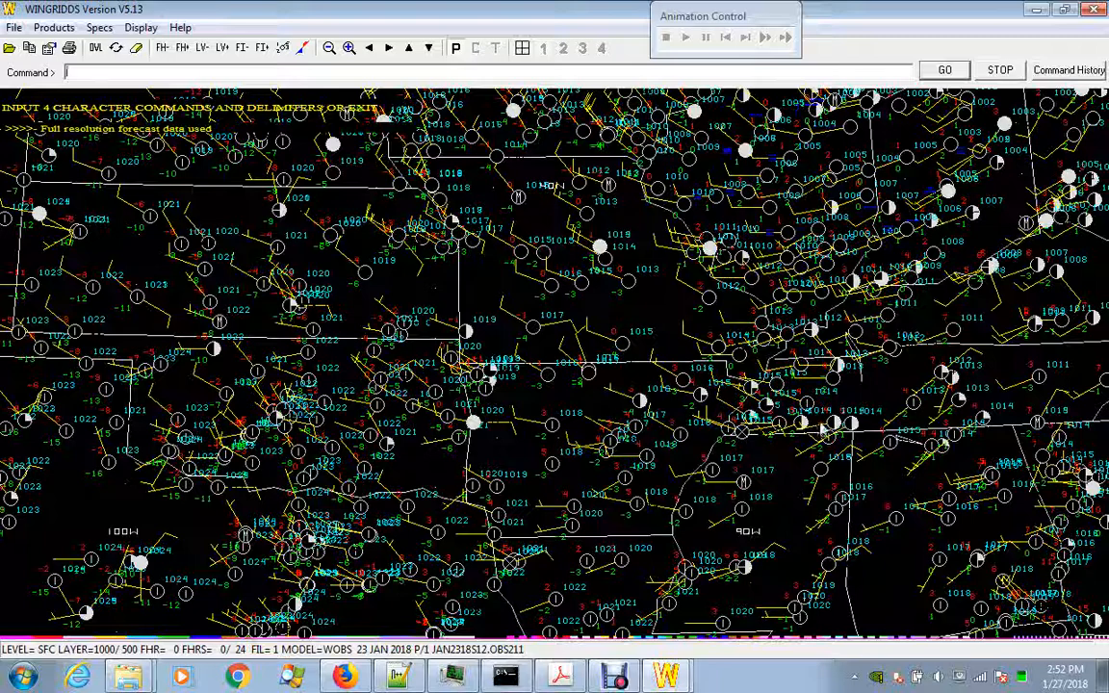
click(281, 48)
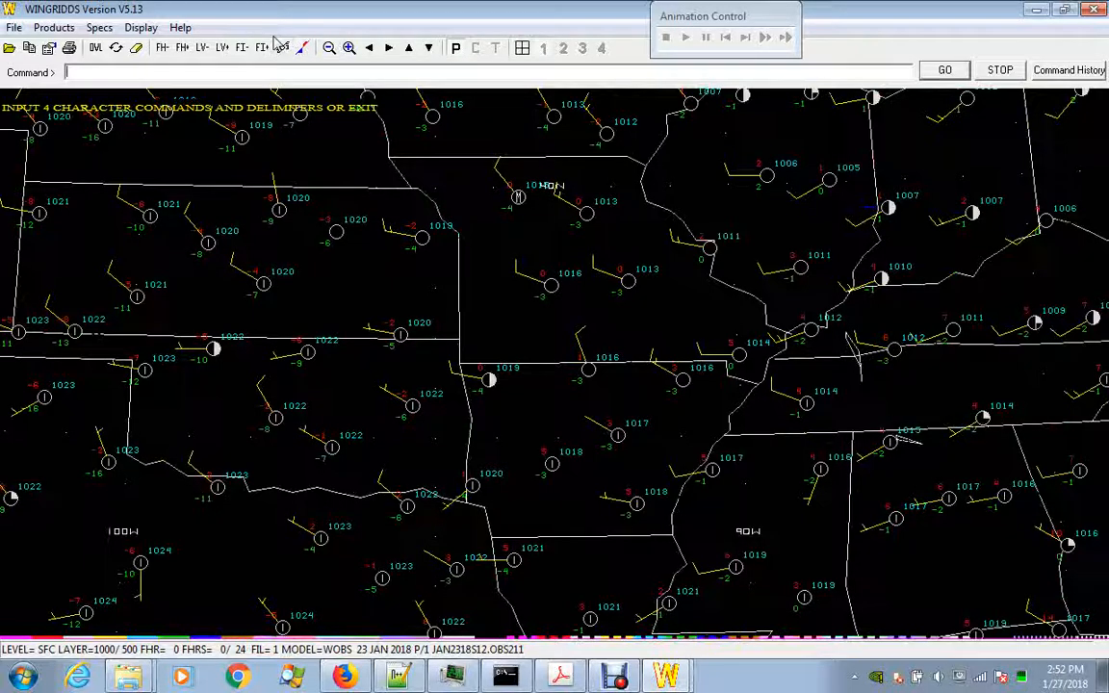
text(STID/)
key(Return)
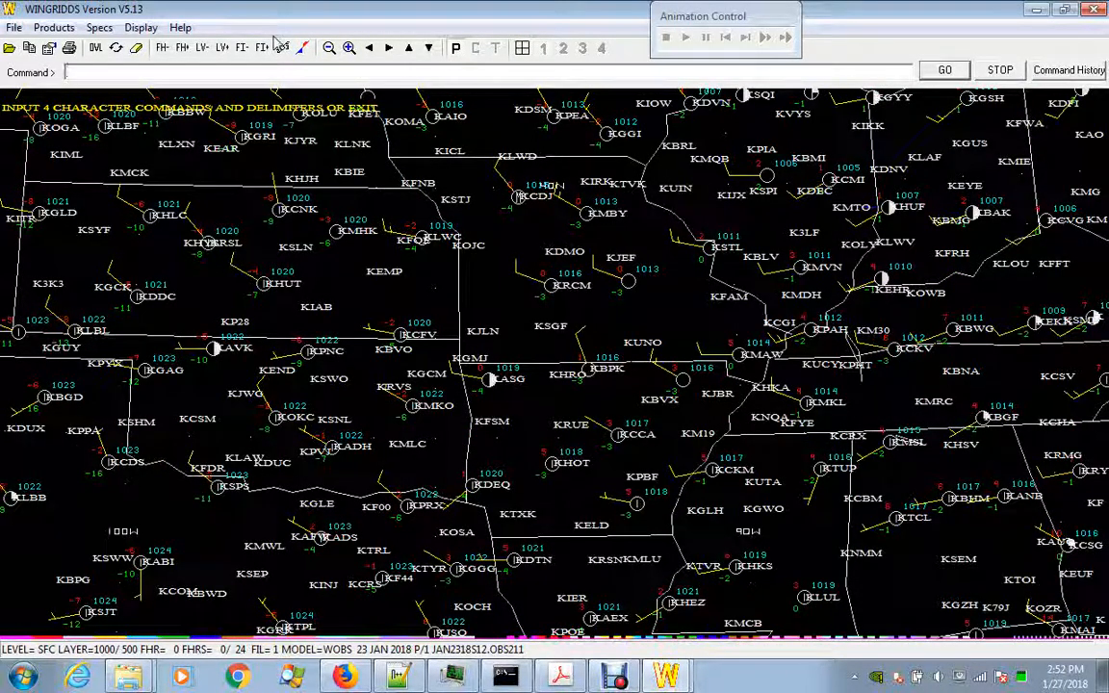